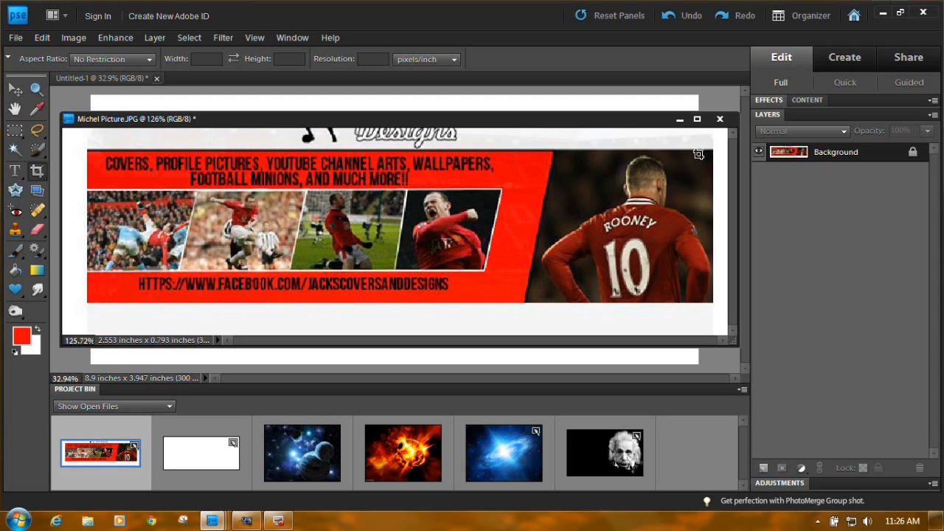
- Zoom the Michel Picture.JPG banner out to 50%, shrink its floating window and move it clear of the blank canvas
click(36, 90)
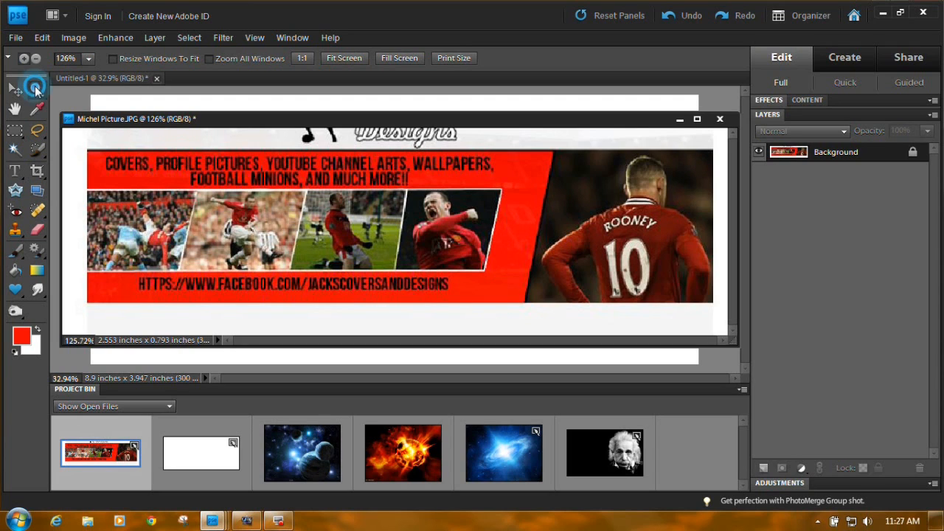
click(399, 221)
click(399, 221)
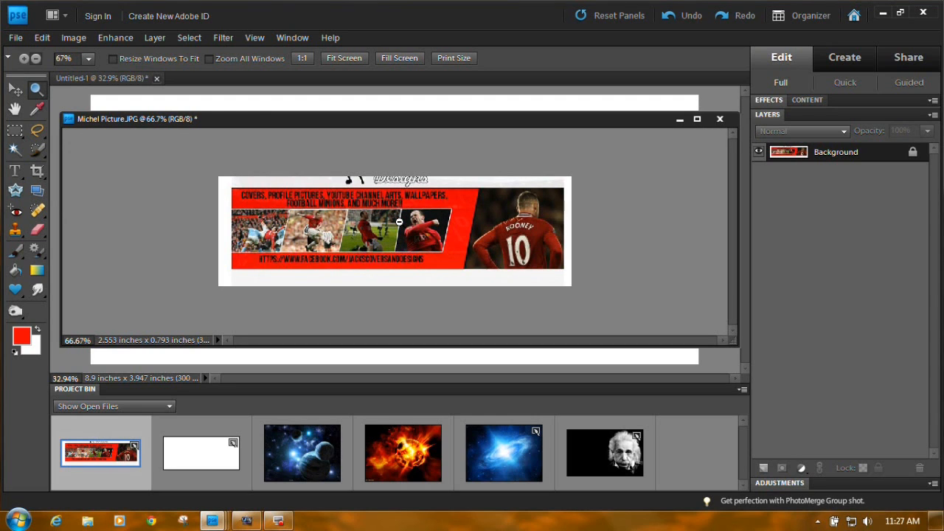
click(399, 221)
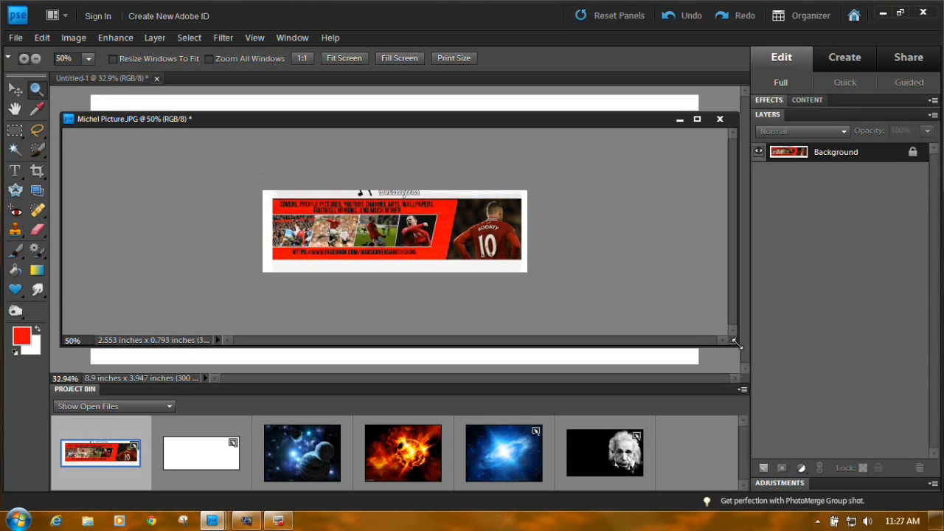
drag(736, 344, 347, 214)
drag(262, 127, 714, 38)
- Activate the blank Untitled-1 document, reset the colours to black and white, and restore the minimized Albert-Einstein.jpg window
click(560, 275)
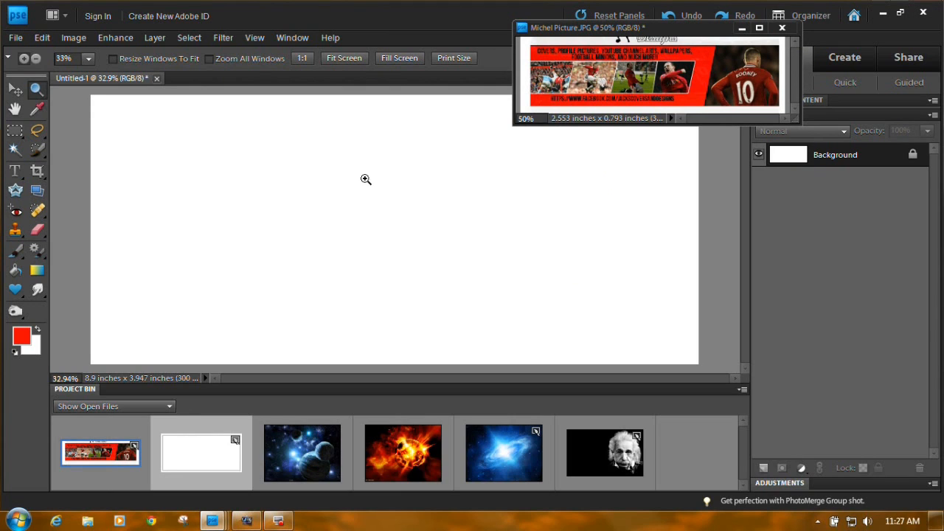
key(d)
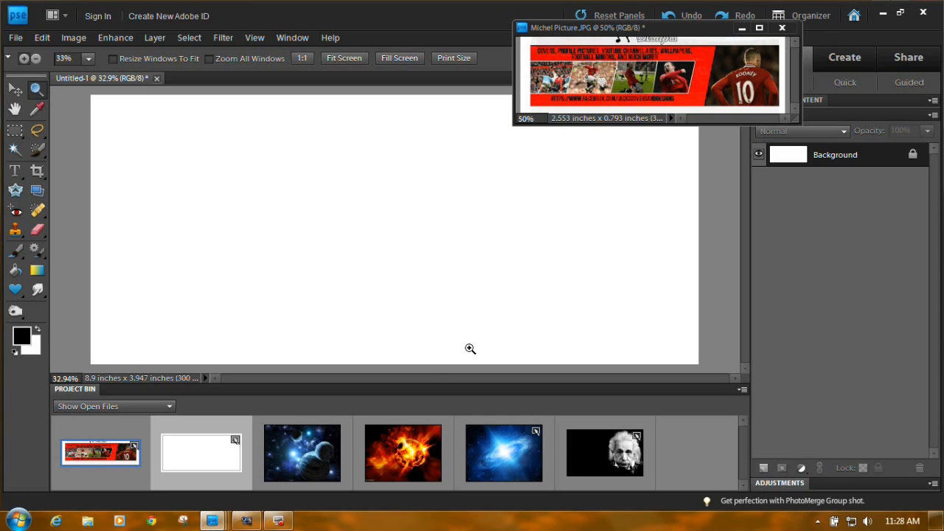
right_click(579, 458)
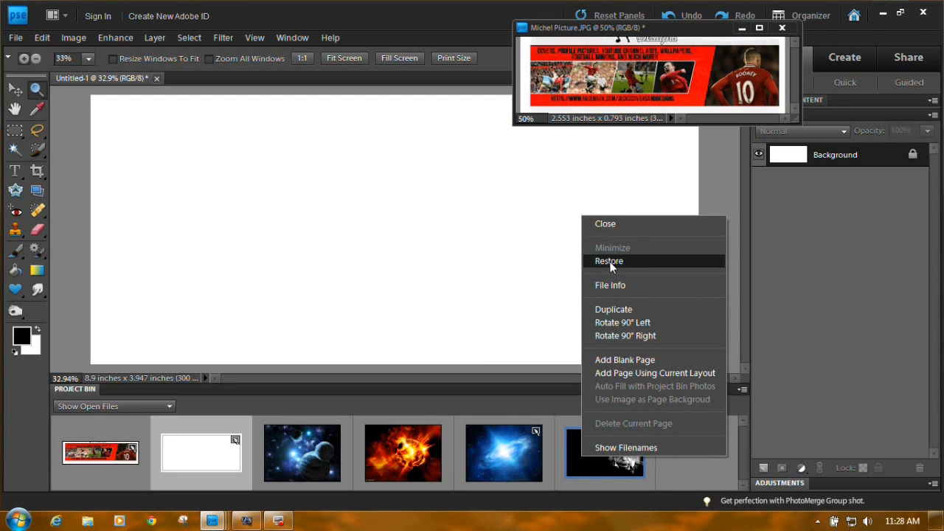
click(609, 261)
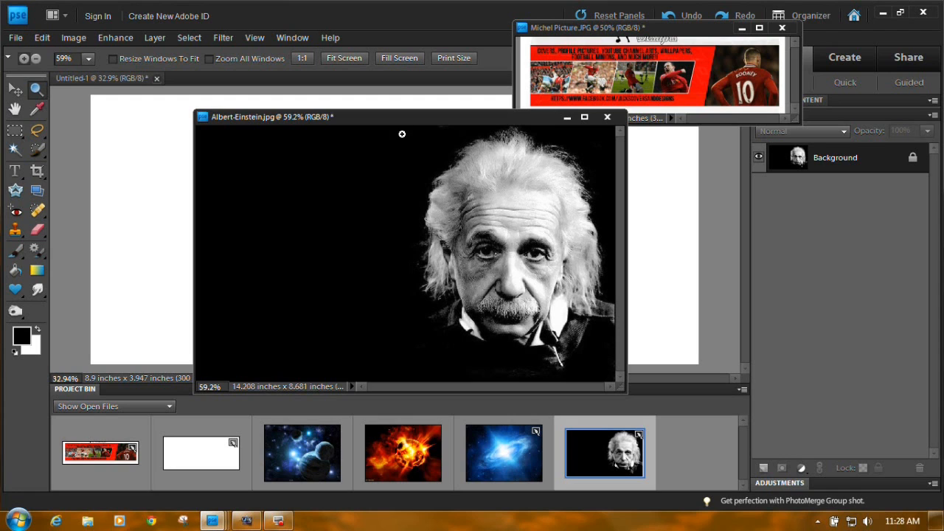
- Flip the Albert-Einstein.jpg image horizontally, then flip it back to its original orientation
click(73, 38)
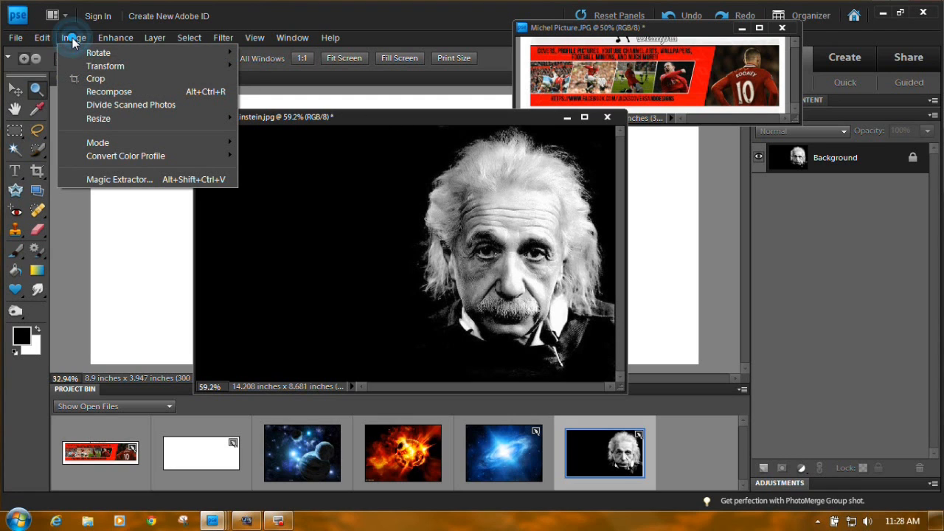
mouse_move(95, 56)
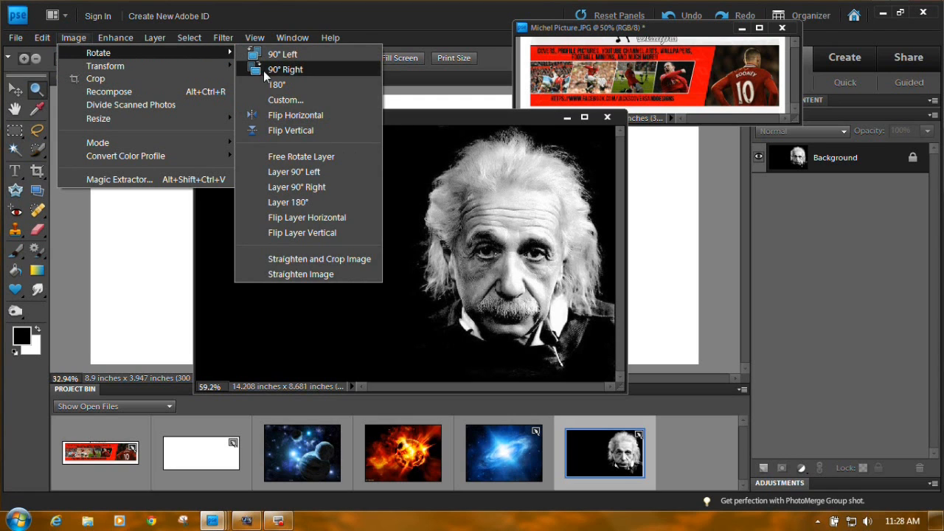
click(283, 115)
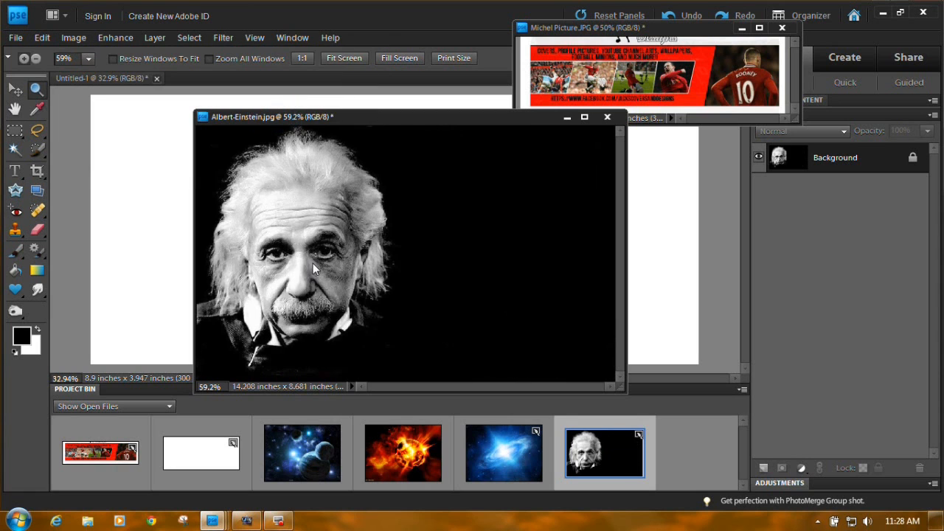
drag(406, 122, 345, 93)
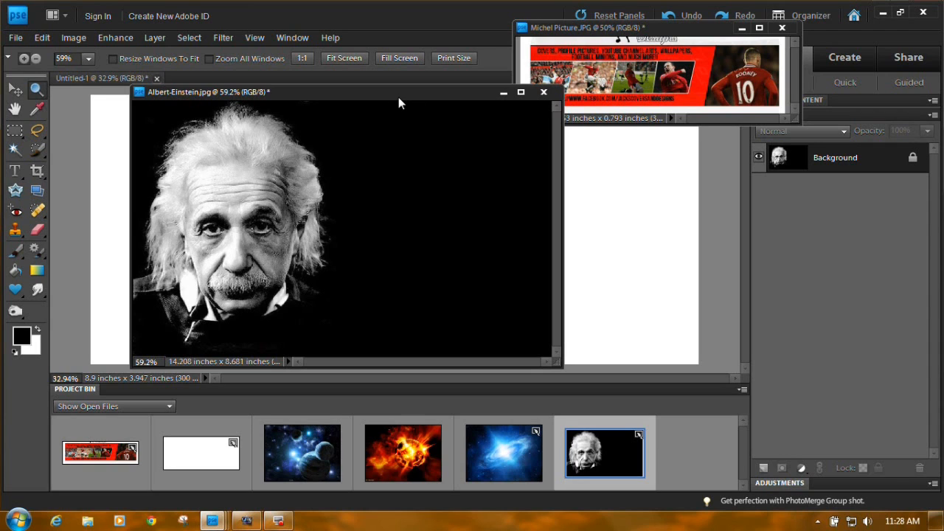
click(73, 37)
mouse_move(76, 51)
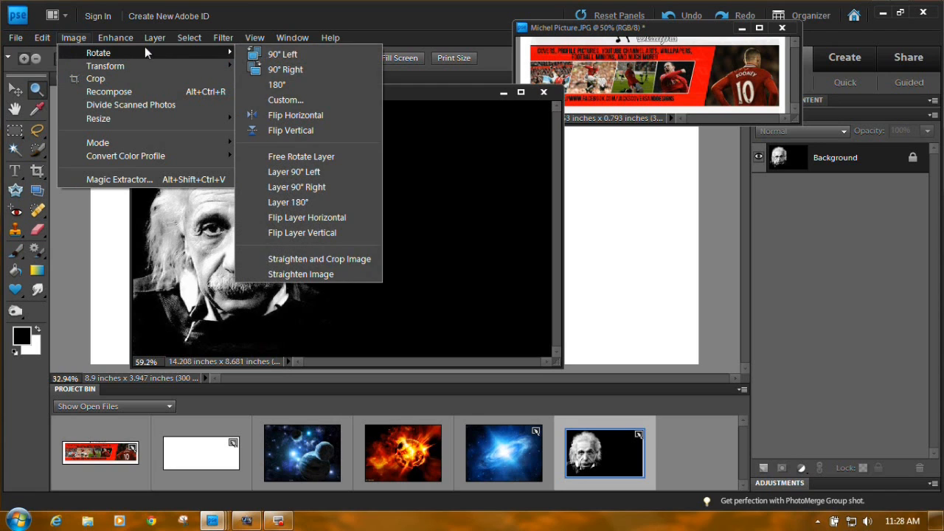
click(306, 116)
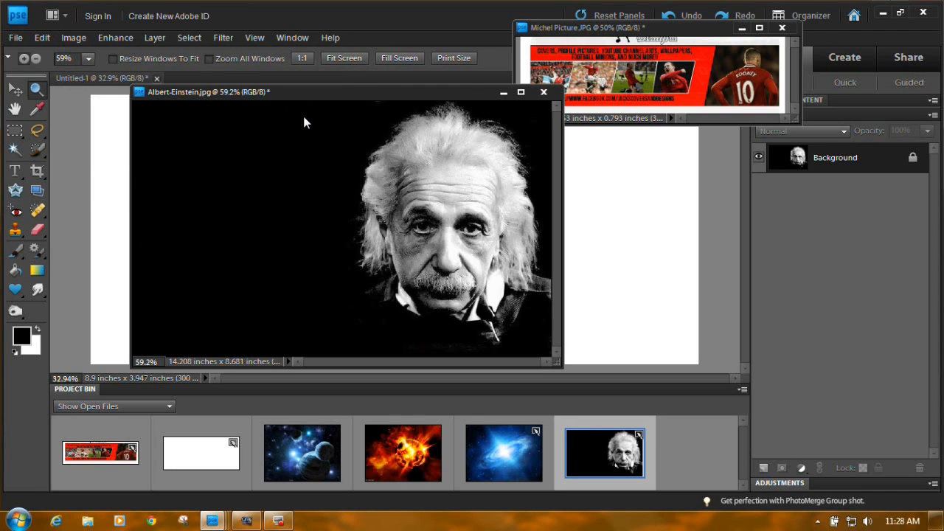
- Copy the Einstein image into Untitled-1 with the Move tool, minimize its source window, and place it fully inside the canvas's right end
click(16, 89)
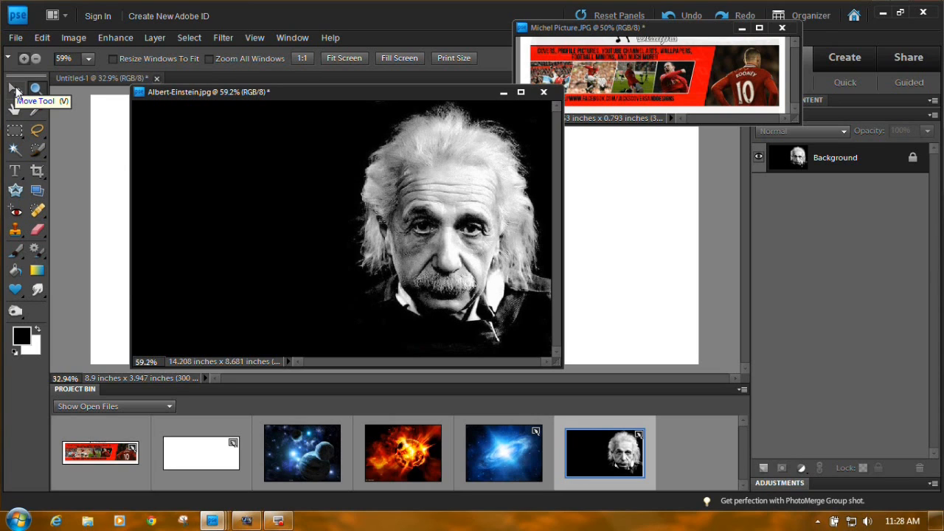
click(15, 90)
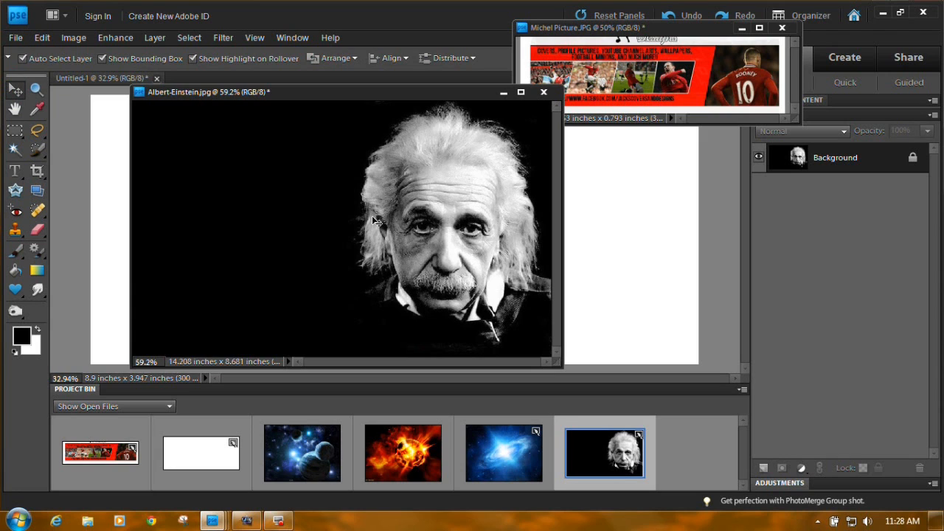
drag(374, 220, 613, 232)
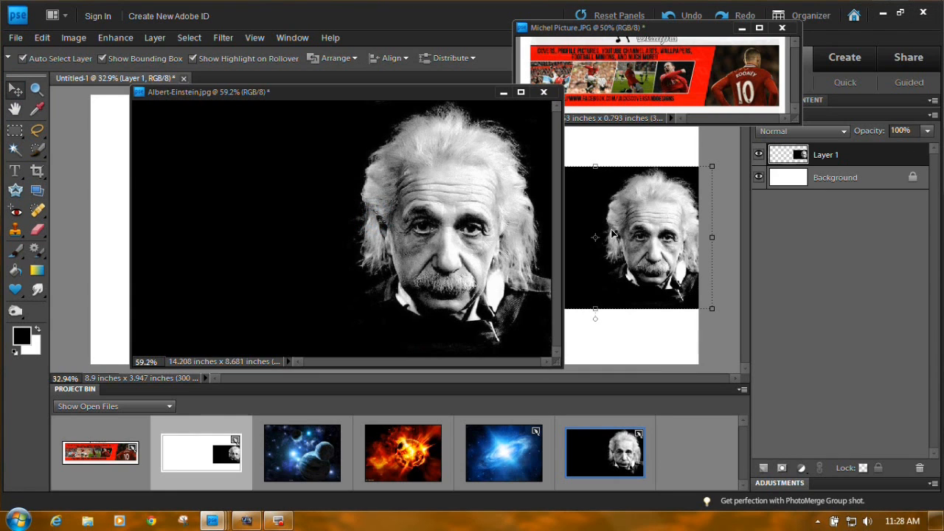
click(502, 93)
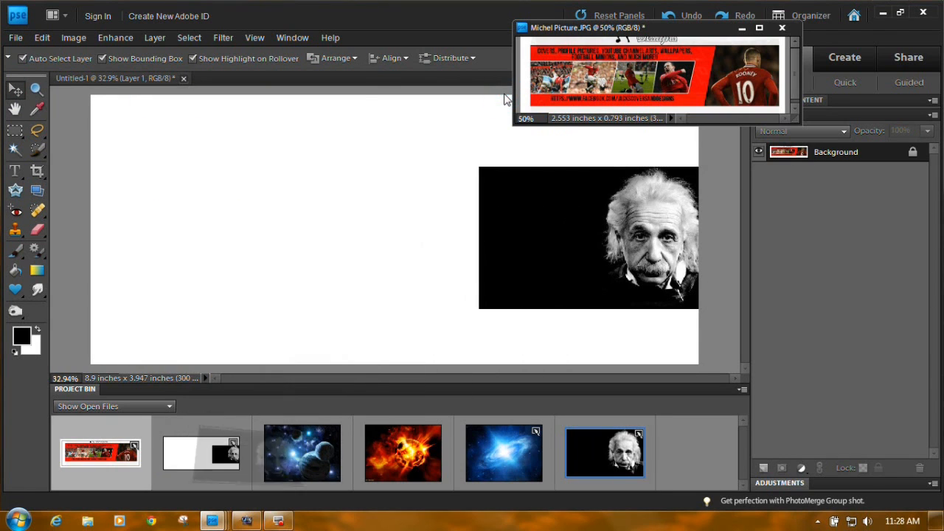
click(577, 238)
drag(576, 233, 543, 232)
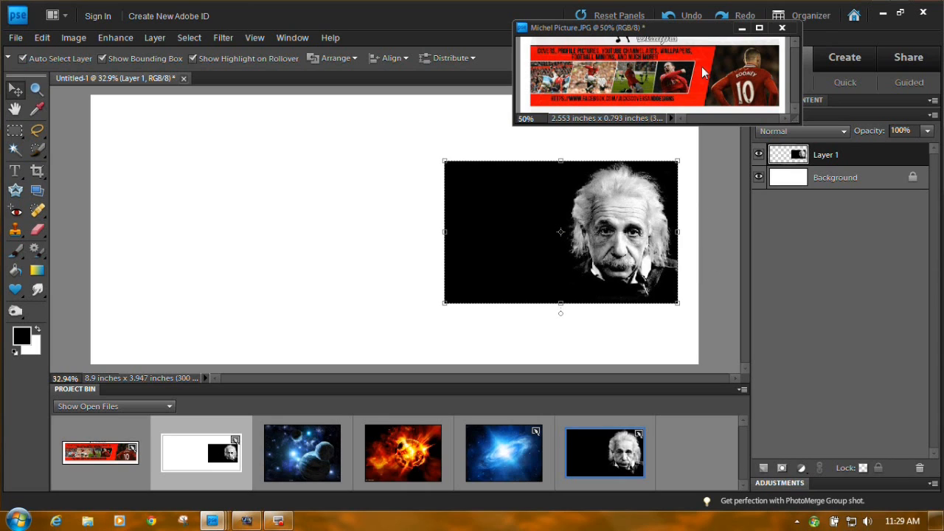
- Add a new empty layer above the Einstein layer and make it the active layer
click(416, 229)
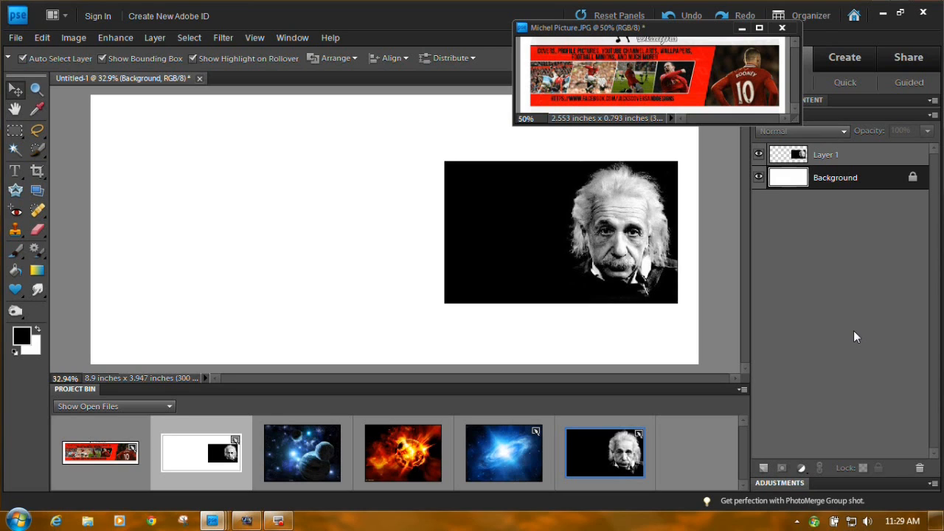
click(764, 469)
mouse_move(838, 177)
mouse_down()
mouse_move(835, 154)
mouse_move(833, 184)
mouse_up()
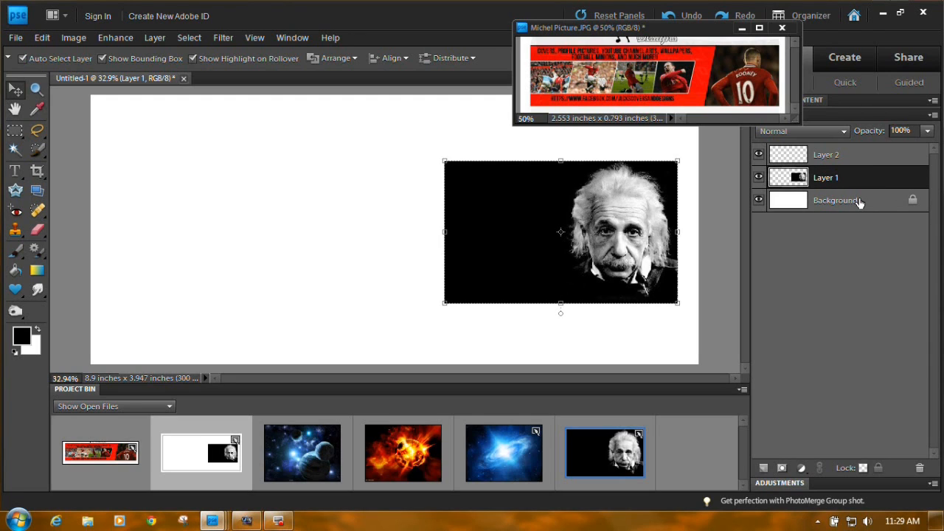
drag(845, 155, 853, 184)
click(854, 155)
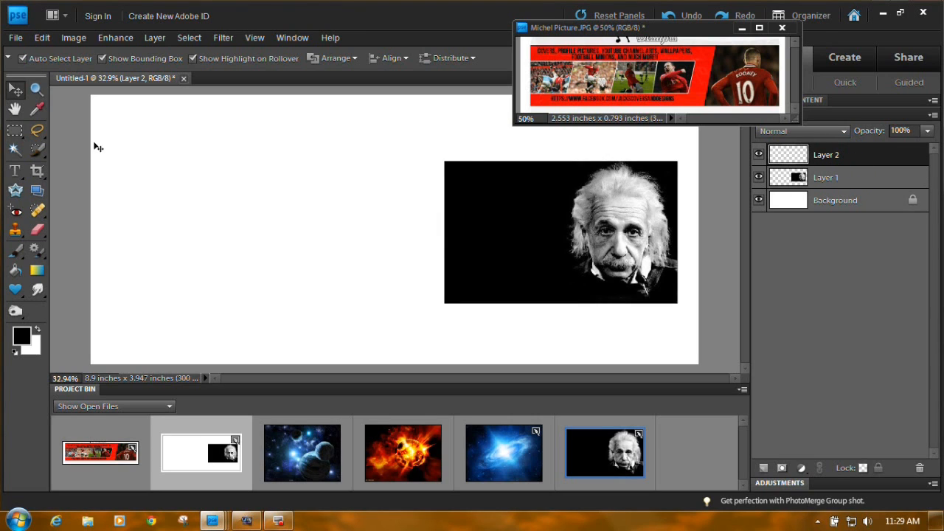
- Draw a wide rectangular selection from the canvas's left side onto the Einstein image's black area and set the foreground colour to bright red
click(16, 132)
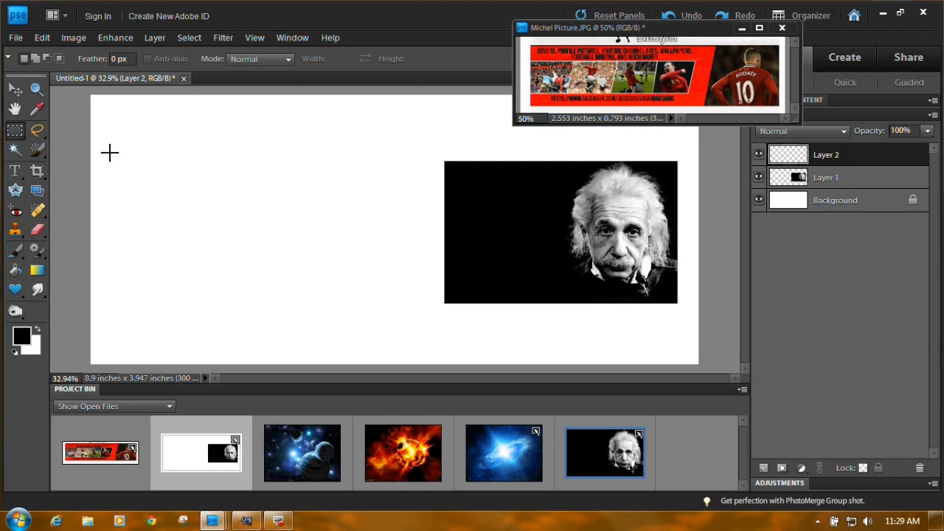
drag(555, 291, 550, 300)
click(21, 336)
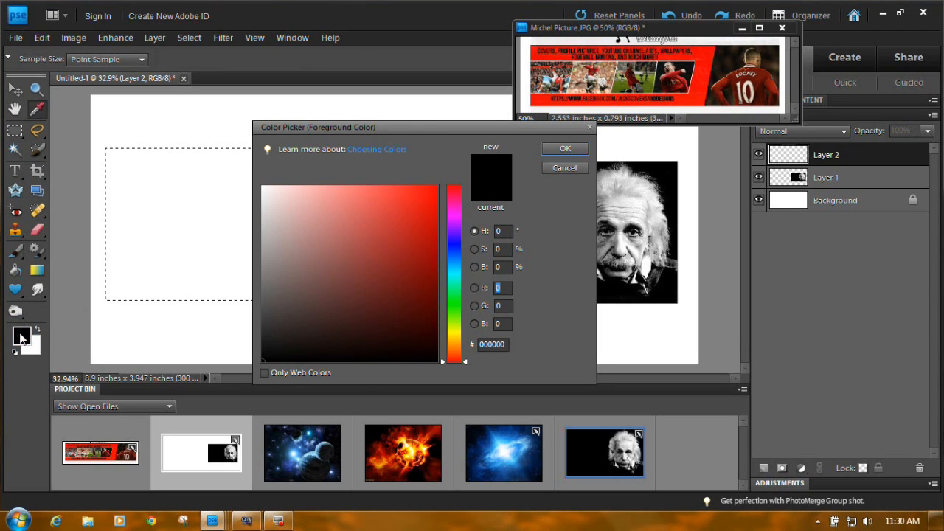
click(436, 189)
click(565, 149)
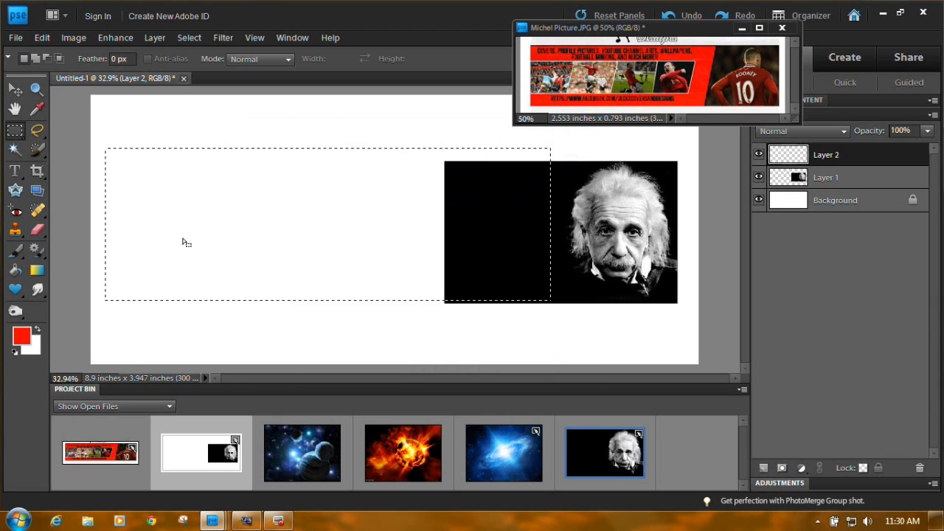
- Fill the rectangular selection with the red foreground colour using the Paint Bucket, then deselect it
click(15, 272)
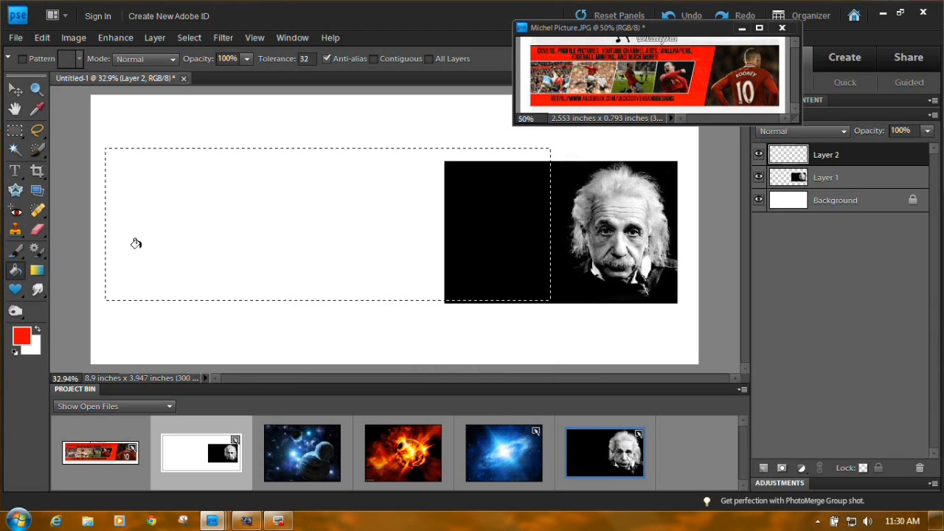
click(242, 227)
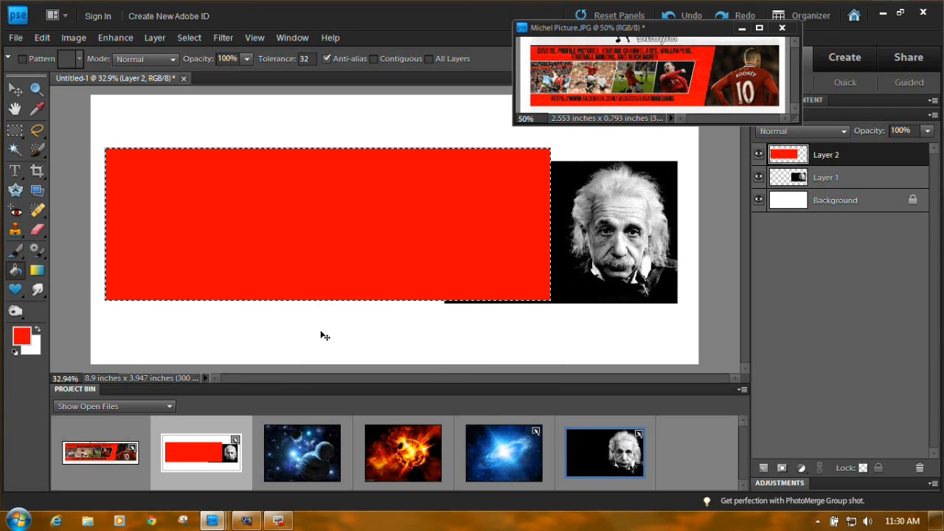
key(ctrl+d)
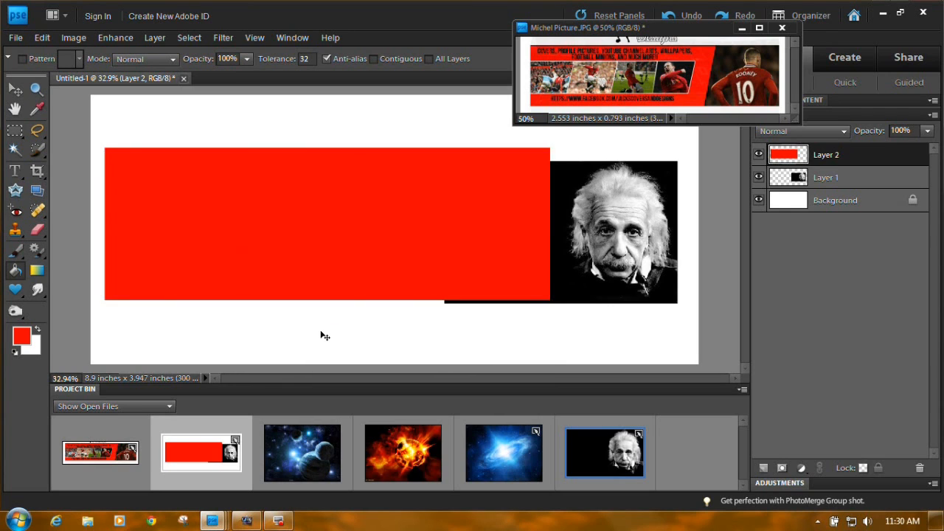
- Scale the red rectangle to 96.7% width and 92.8% height, aligning its top and bottom with the Einstein image
click(14, 90)
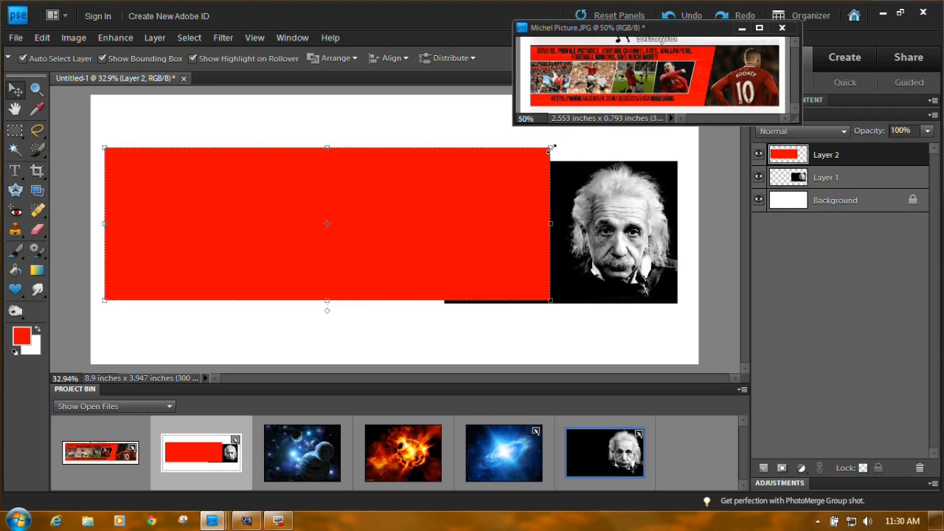
drag(551, 148, 526, 154)
drag(502, 184, 505, 202)
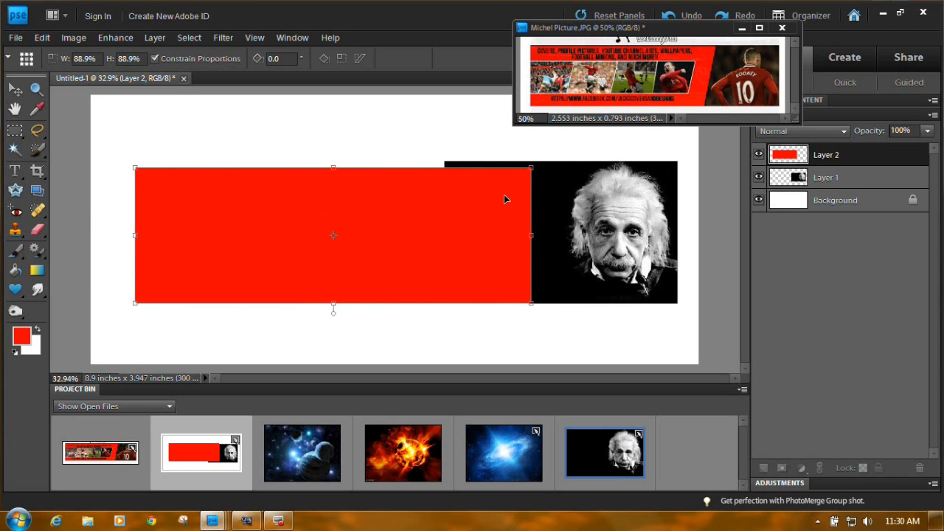
drag(530, 168, 549, 160)
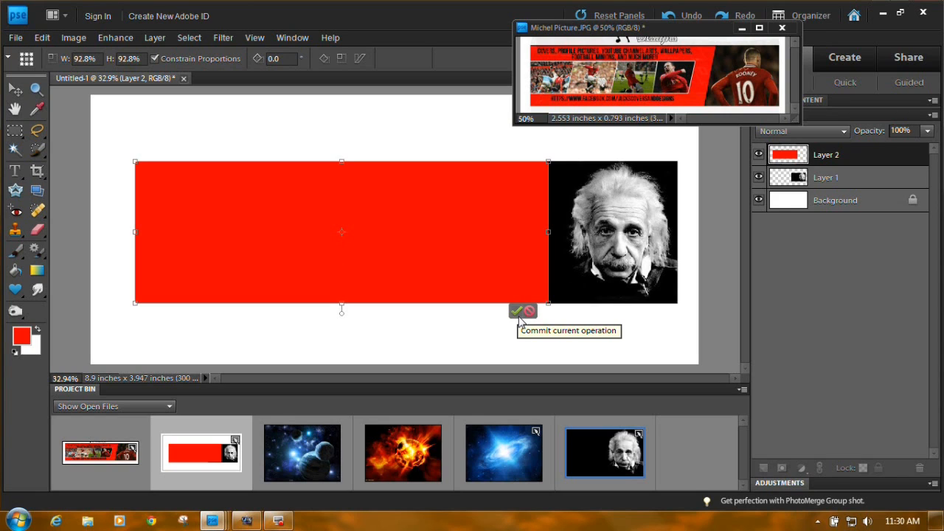
click(135, 234)
drag(135, 234, 118, 234)
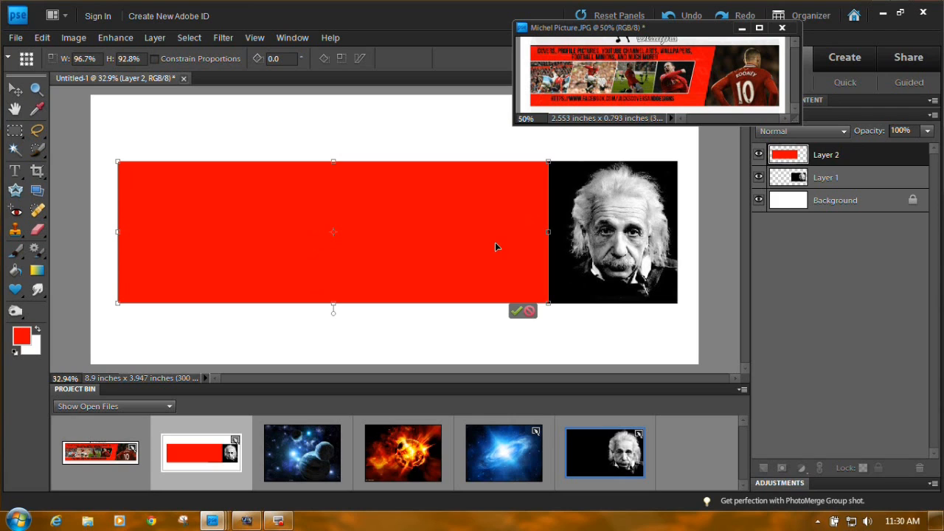
click(516, 311)
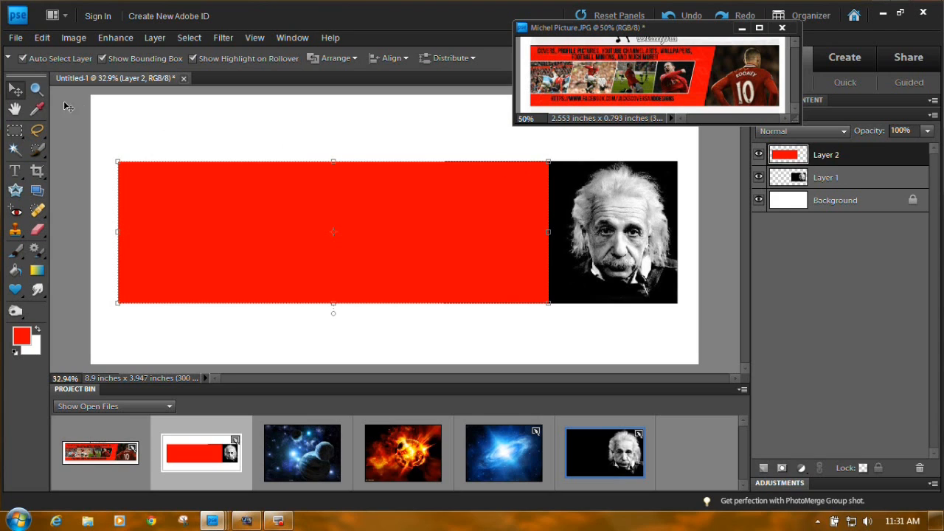
- Enlarge the red rectangle to 100.4% from its upper corner beside Einstein so its top edge meets the Einstein image's top
click(37, 89)
drag(470, 145, 563, 184)
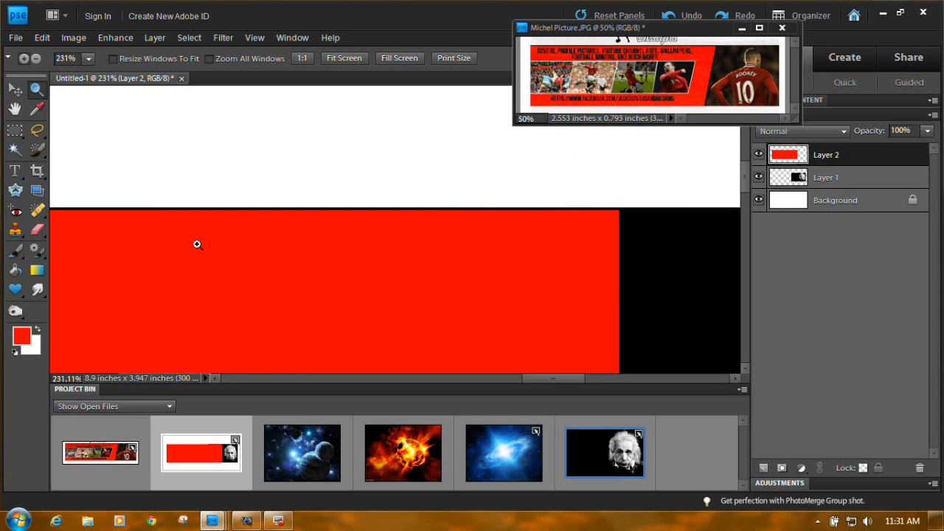
click(16, 90)
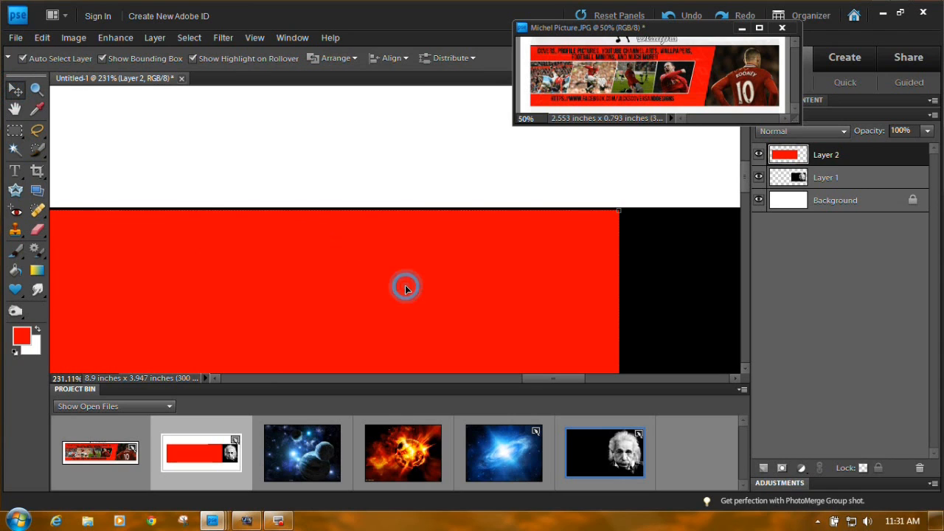
drag(619, 212, 630, 206)
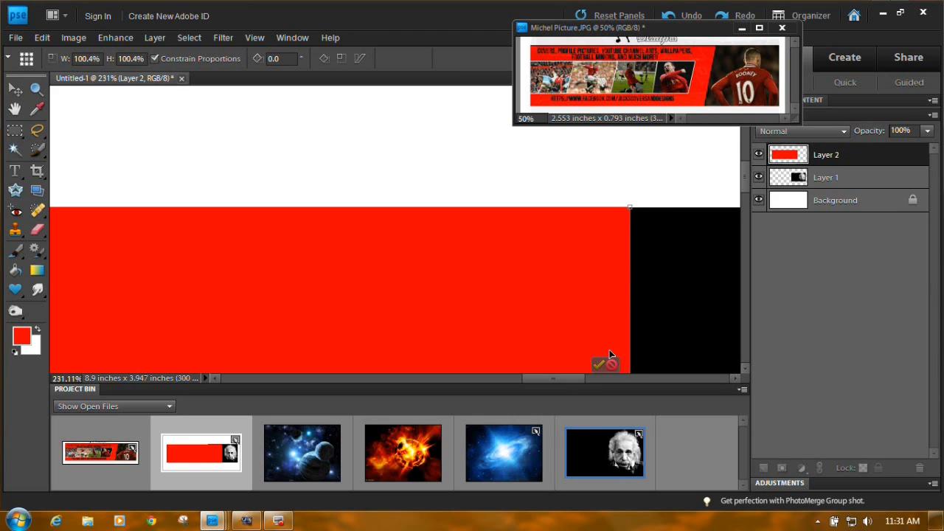
click(598, 365)
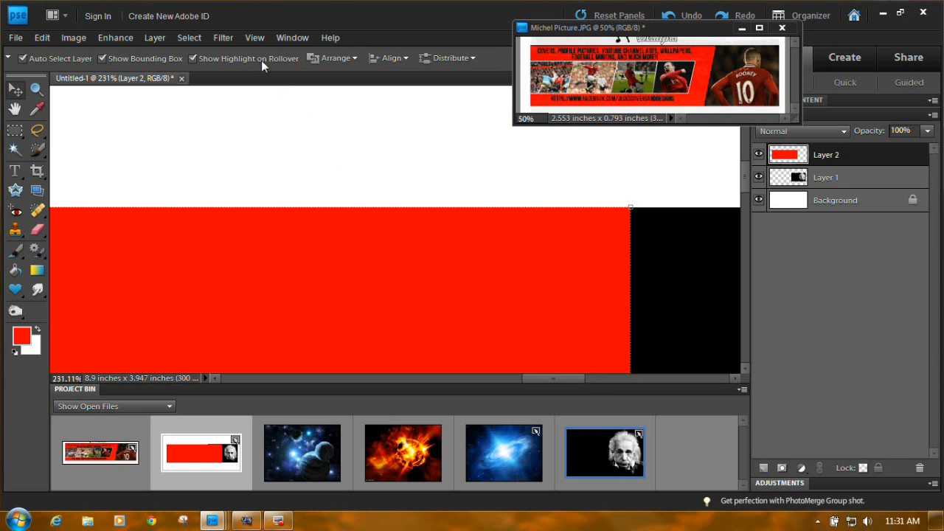
- Nudge the red rectangle horizontally away from Einstein, exposing a slightly wider strip of the photo's black area
click(253, 38)
click(284, 101)
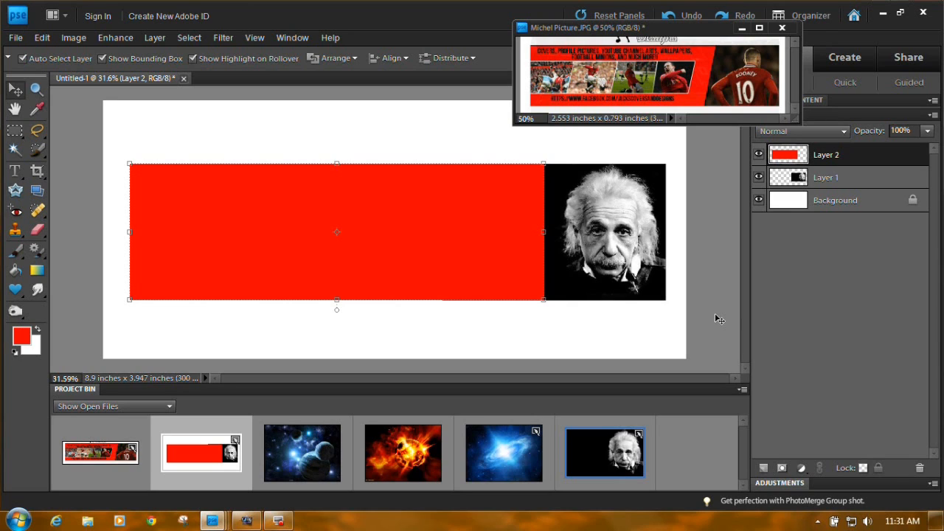
key(Left)
key(Left)
key(Left)
key(Left)
key(Left)
key(Left)
key(Left)
key(Left)
key(Left)
key(Left)
key(Left)
key(Left)
key(Left)
key(Left)
key(Left)
key(Left)
key(Left)
key(Left)
key(Left)
key(Left)
key(Left)
key(Left)
key(Left)
key(Left)
key(Left)
key(Left)
key(Left)
key(Left)
key(Left)
key(Left)
key(Left)
key(Left)
key(Left)
key(Left)
key(Left)
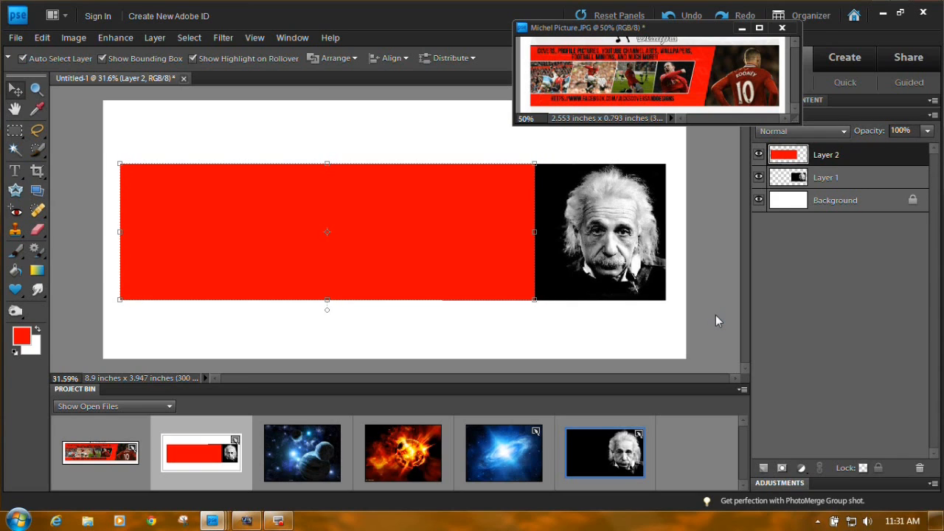
- Slant the red block's edge beside Einstein by pulling its upper corner outward, and stretch the block to 100.5% height
click(535, 165)
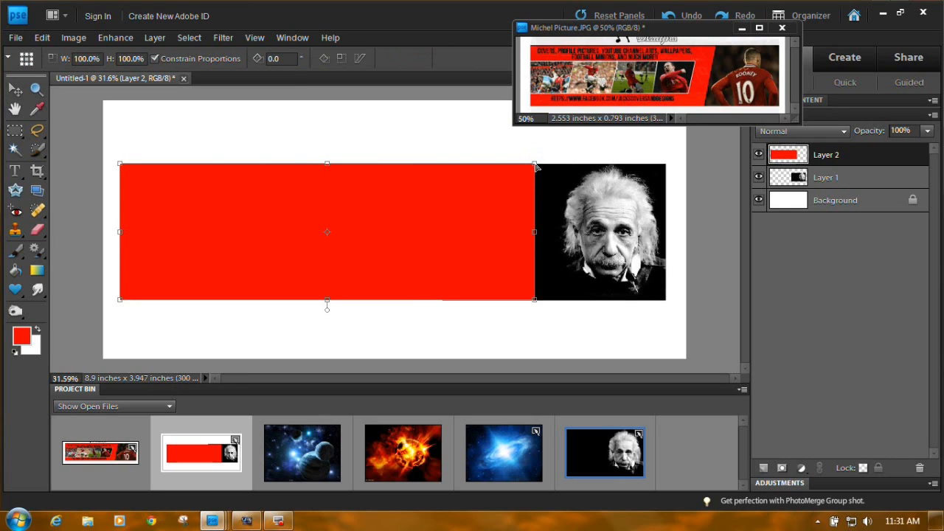
drag(536, 167, 556, 165)
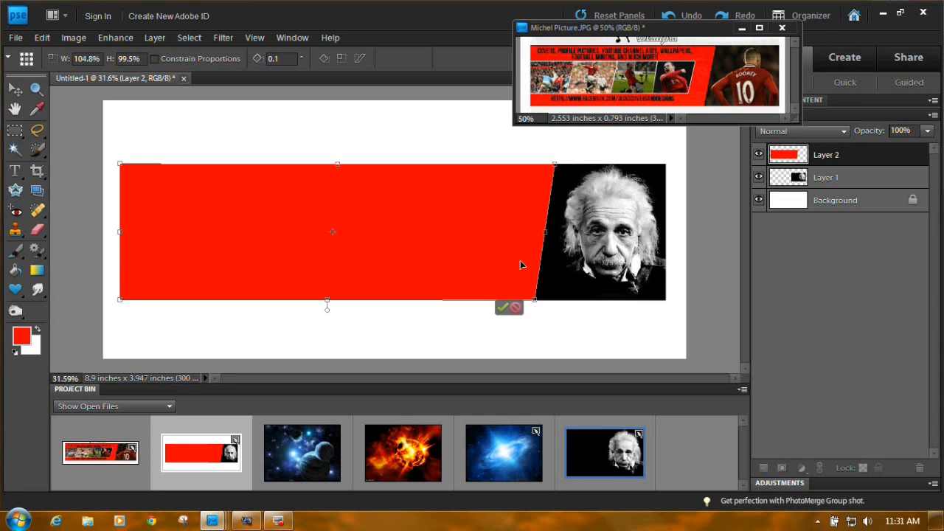
click(502, 306)
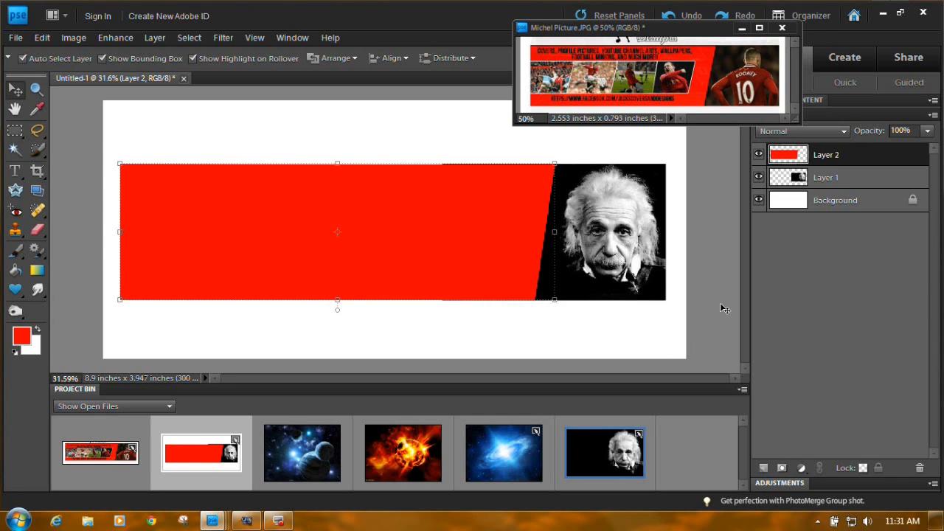
click(338, 163)
drag(338, 162, 339, 163)
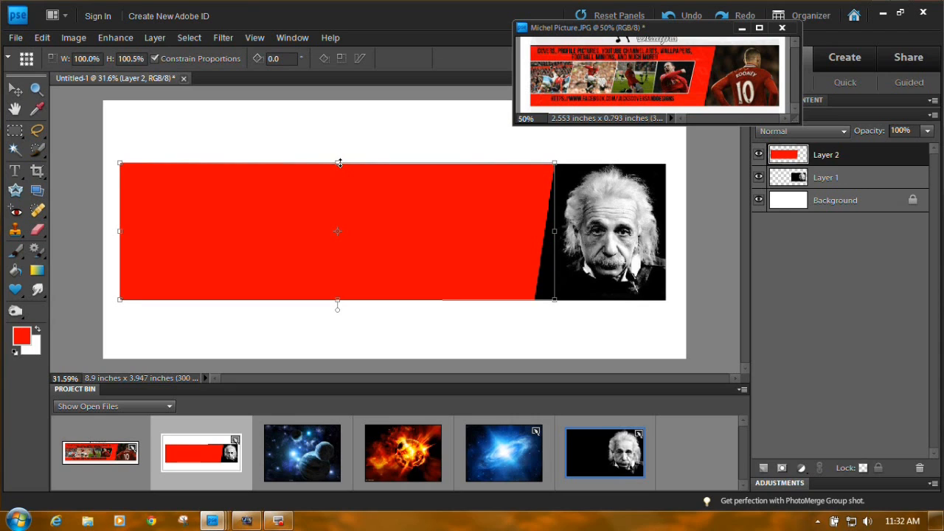
click(521, 308)
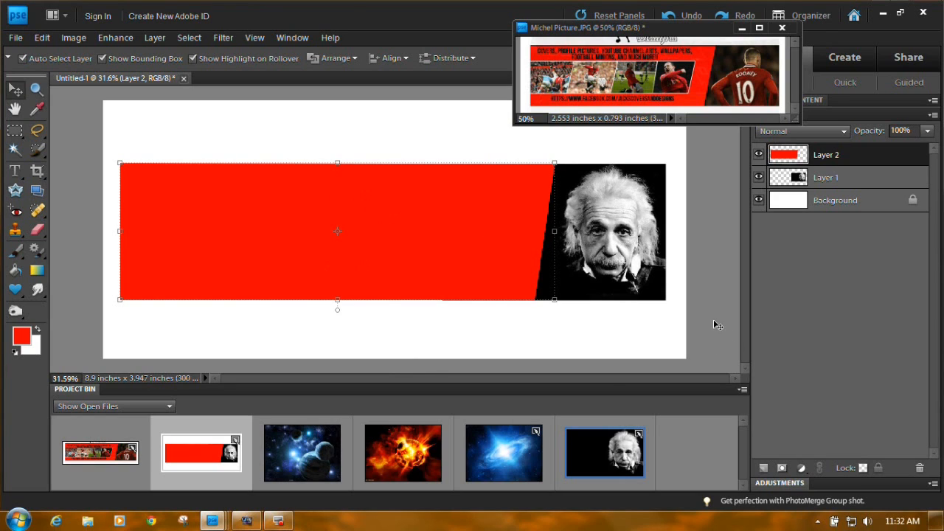
- Restore the fiery planet image's window, copy the image into Untitled-1 as a new layer, and minimize the source window
right_click(410, 457)
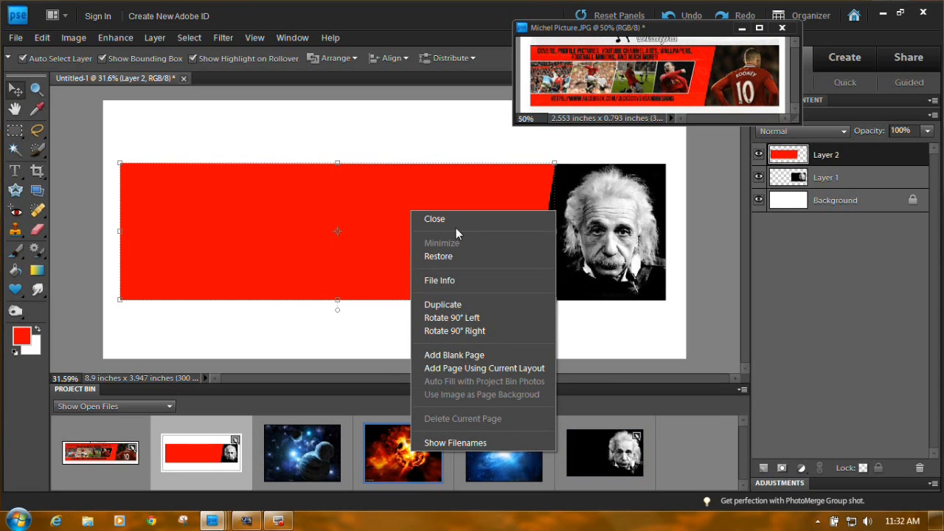
click(450, 257)
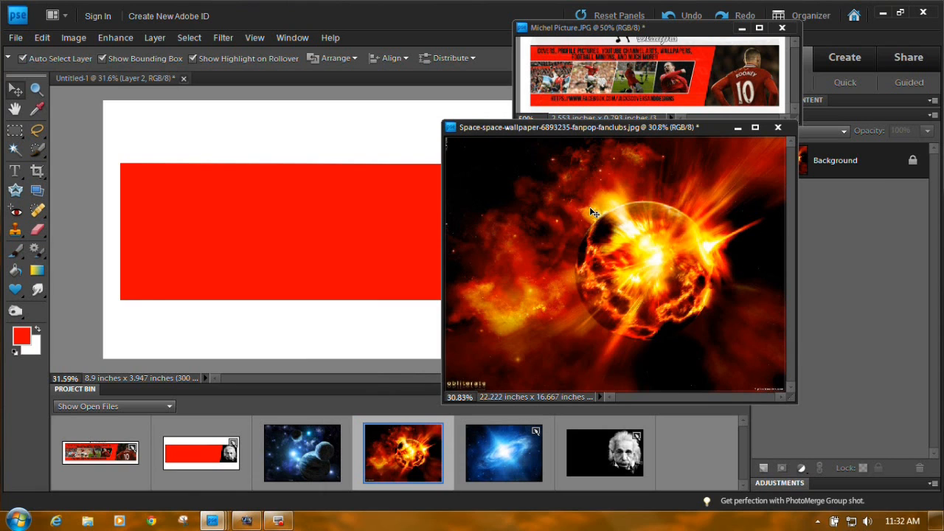
click(421, 197)
drag(373, 197, 373, 196)
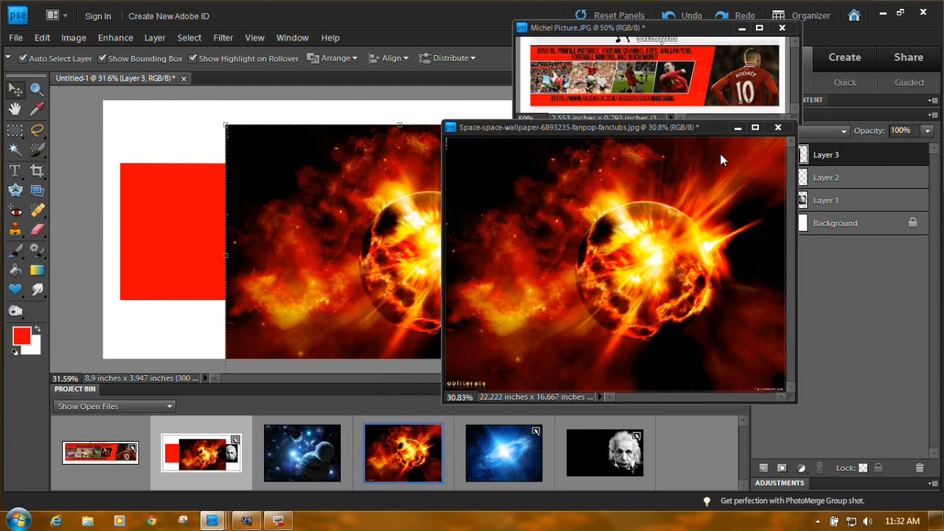
click(736, 127)
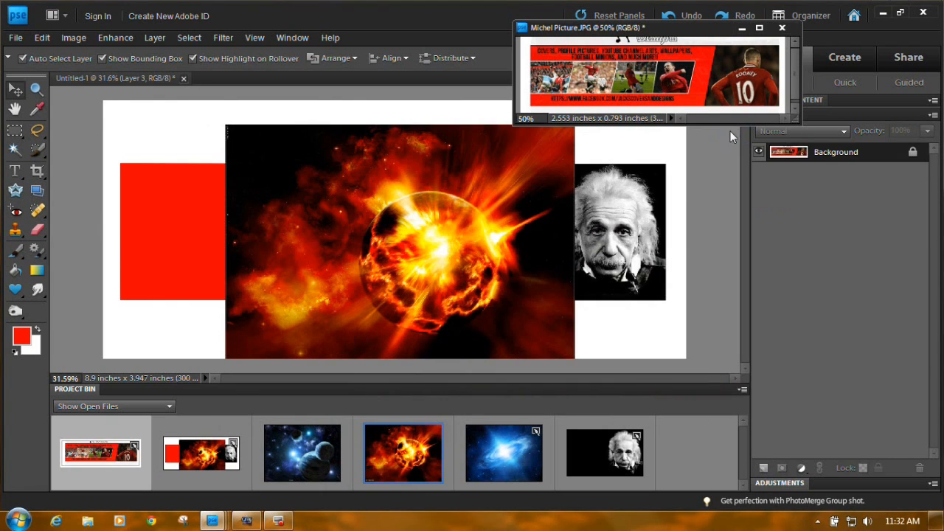
- Scale the fiery planet image proportionally to 44.2% and position it inside the red block
click(266, 174)
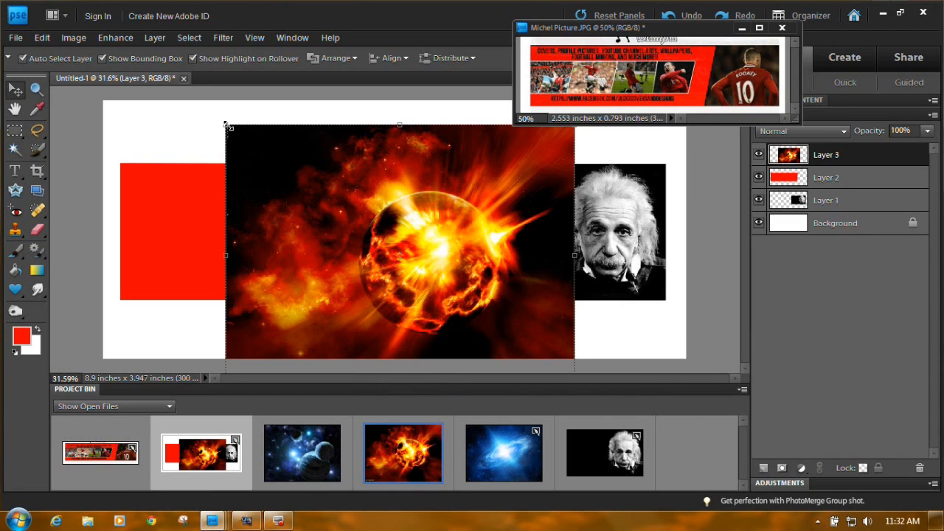
drag(226, 125, 320, 199)
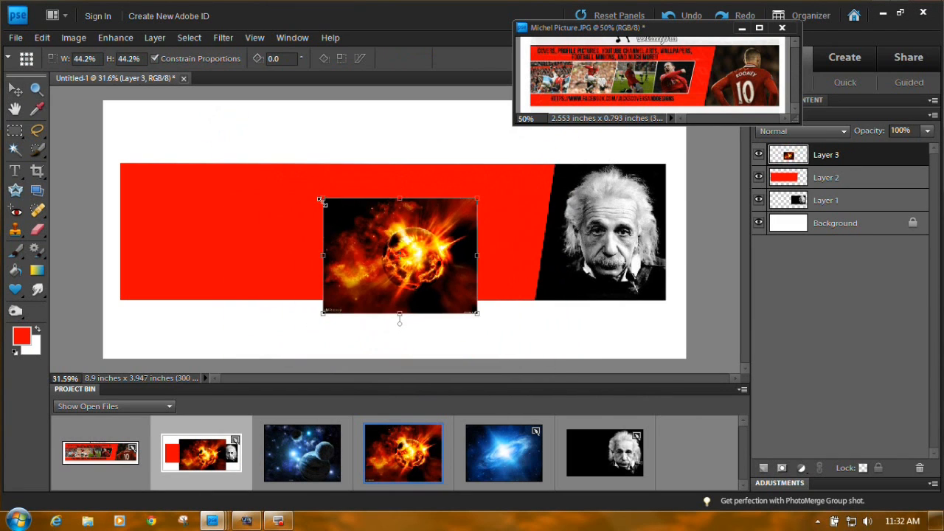
drag(380, 265, 395, 245)
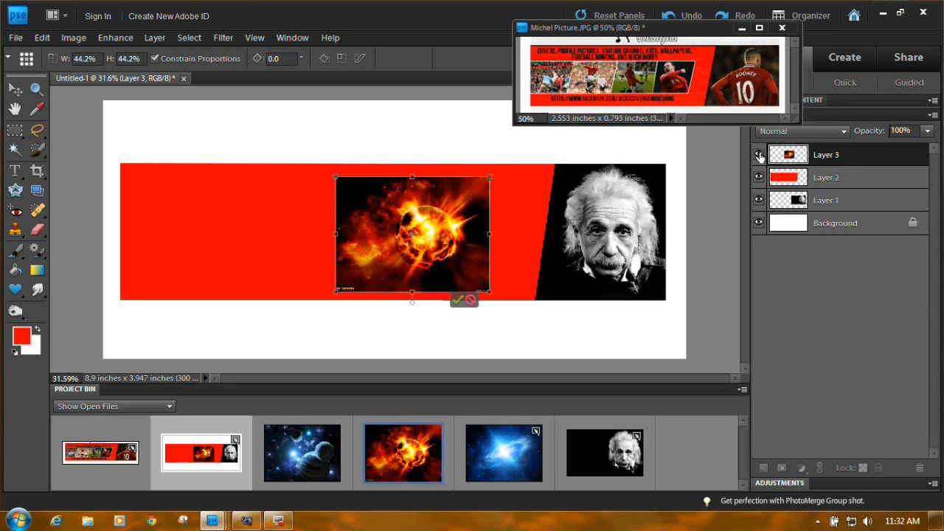
click(759, 153)
click(758, 153)
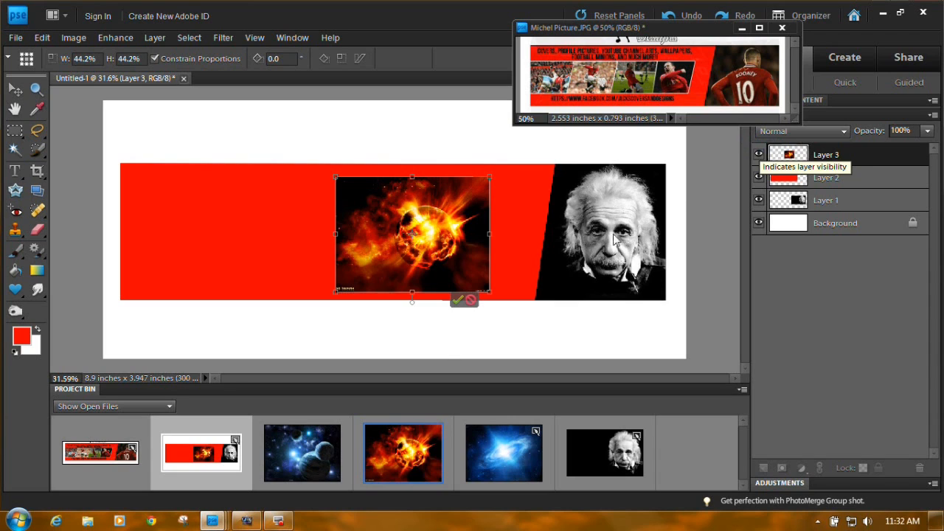
click(458, 301)
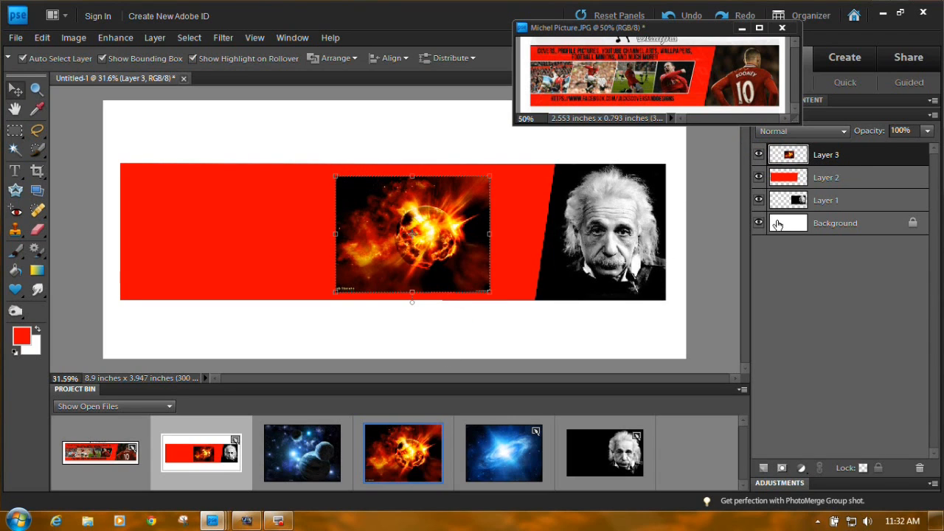
- Hide the fiery planet layer and display the rulers around the canvas
click(760, 155)
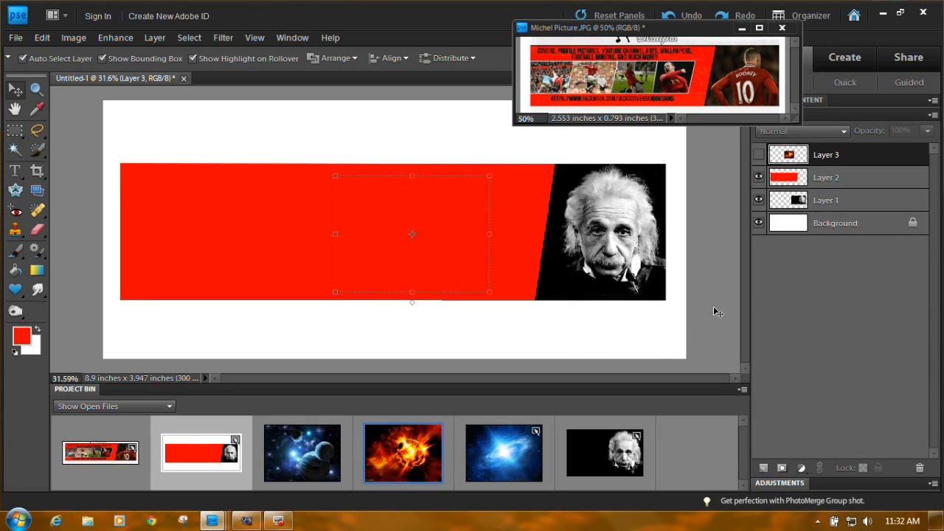
click(258, 37)
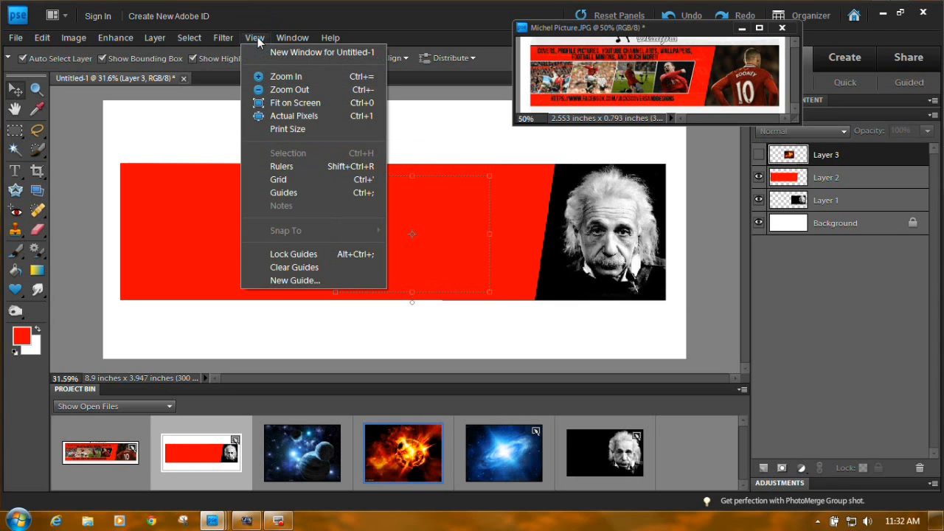
click(282, 166)
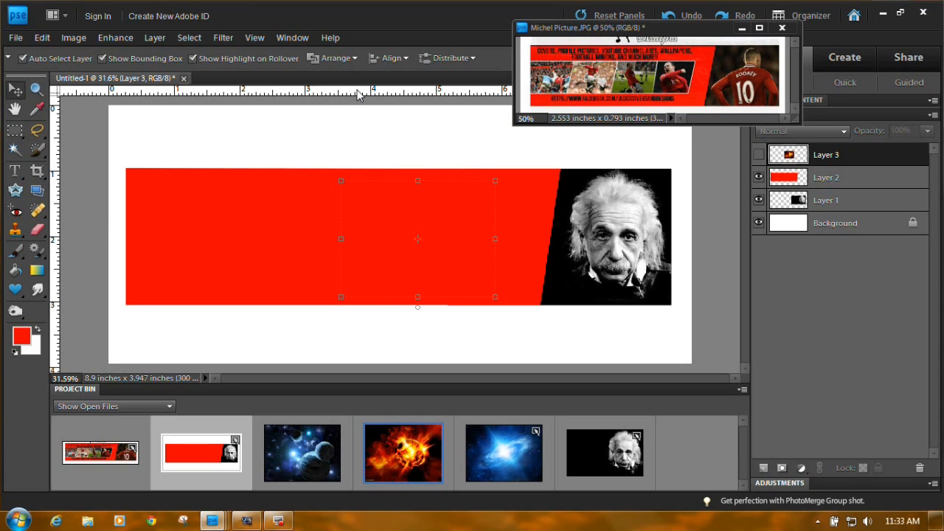
- Add horizontal guides across the red block's upper and lower parts plus a vertical guide before the slanted edge, removing the extra horizontal guide
drag(357, 94, 366, 279)
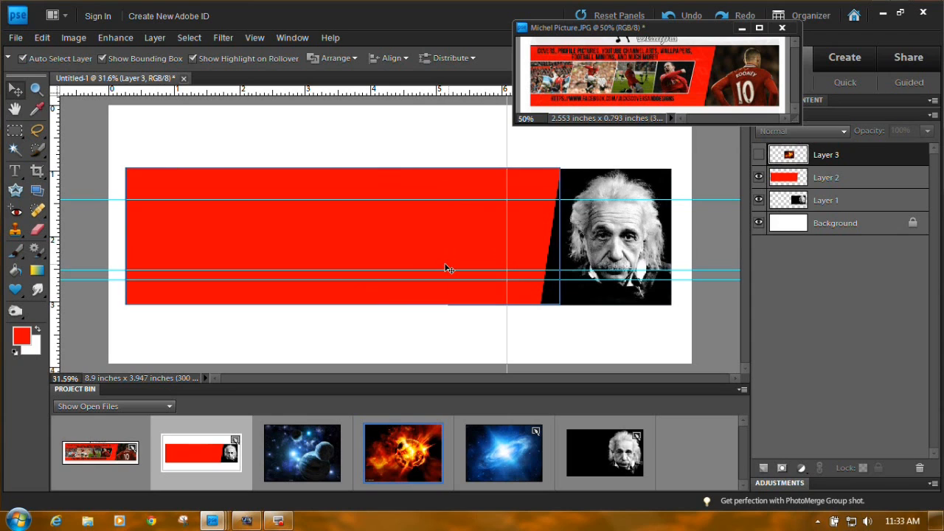
drag(431, 270, 435, 86)
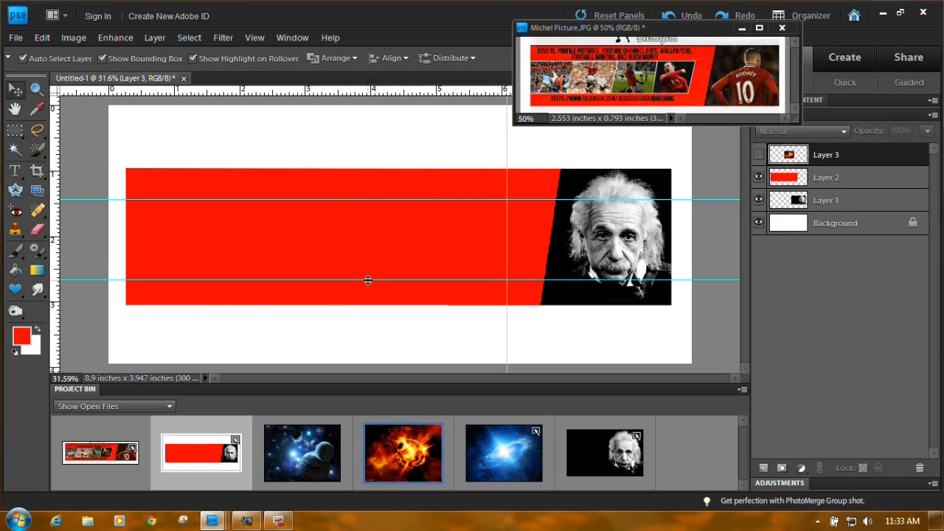
mouse_move(367, 278)
mouse_down()
mouse_move(369, 259)
mouse_move(364, 276)
mouse_up()
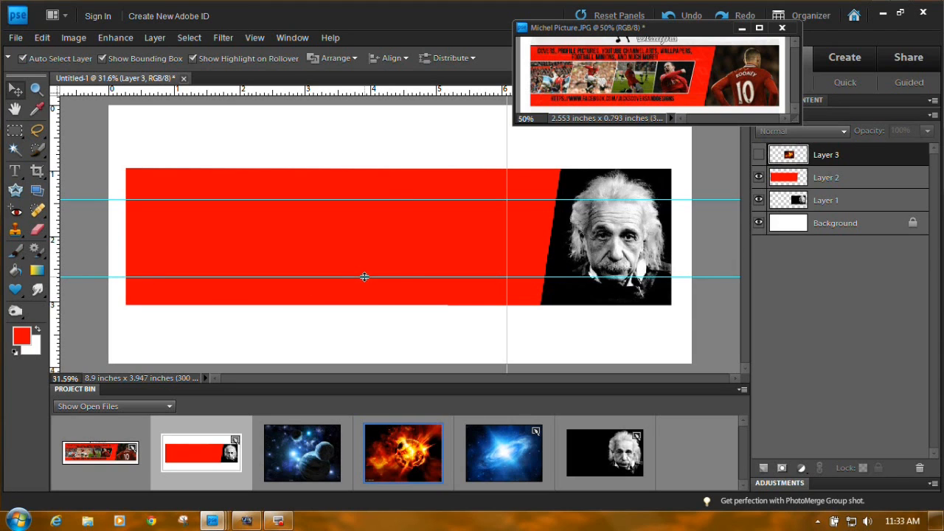
- Fine-tune the upper horizontal guide to about 1.5 inches and shift the vertical guide slightly toward Einstein
click(383, 198)
drag(383, 198, 381, 202)
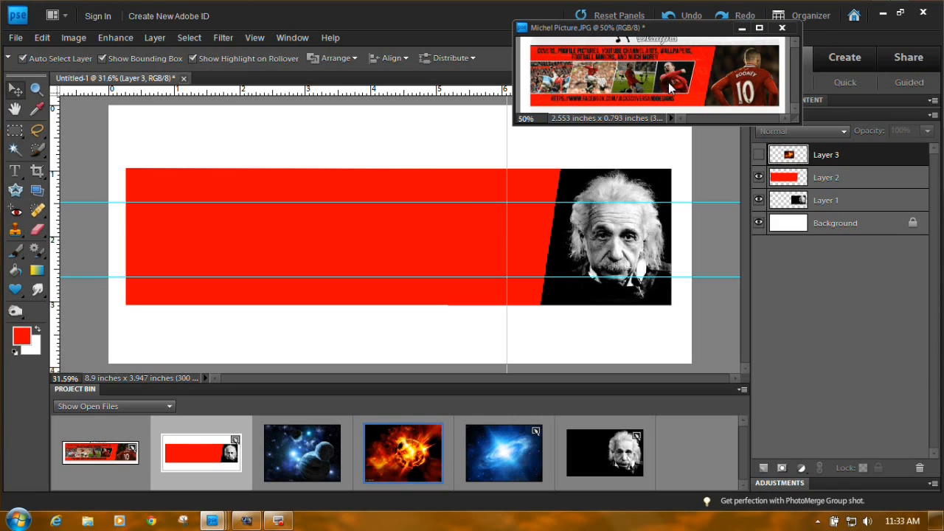
click(422, 203)
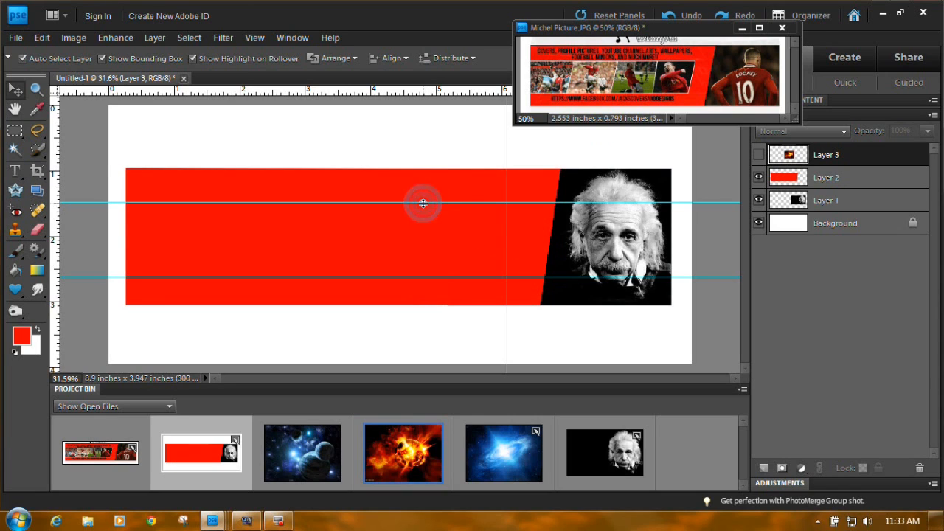
drag(423, 201, 422, 200)
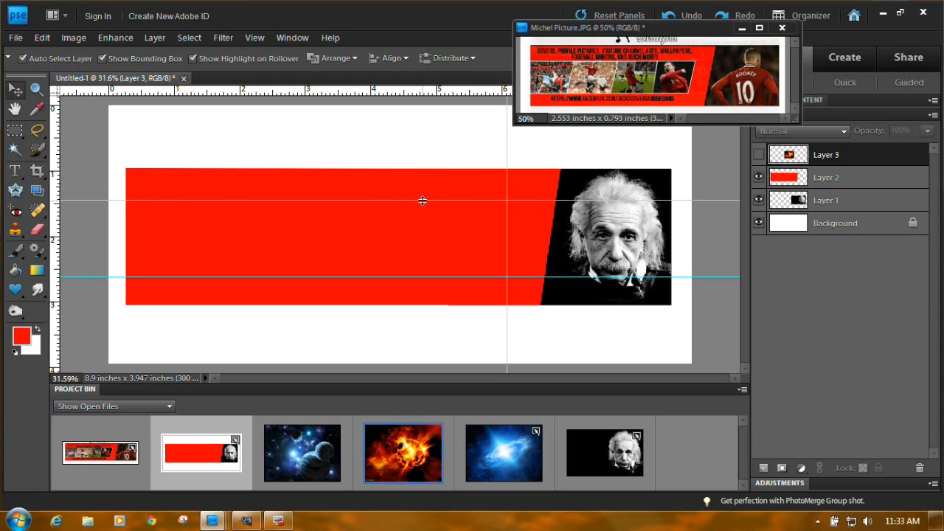
drag(423, 200, 423, 200)
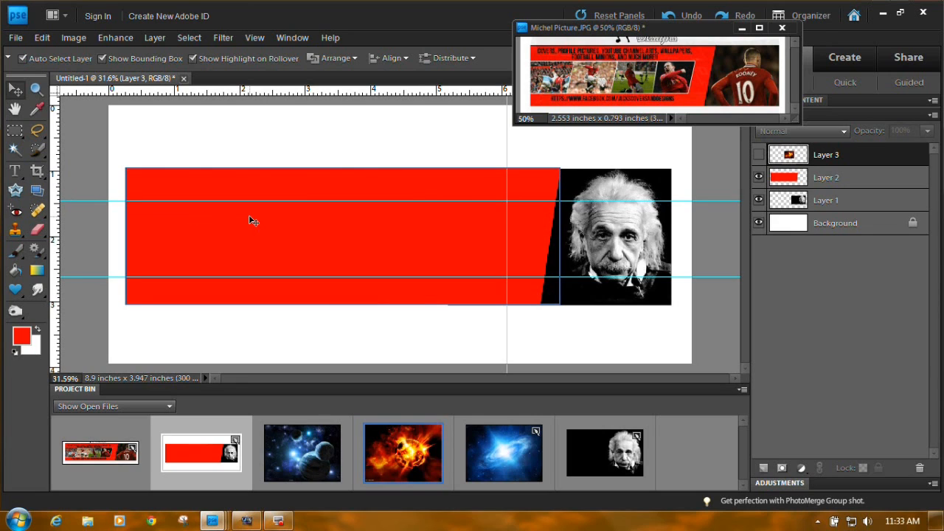
drag(507, 243, 512, 244)
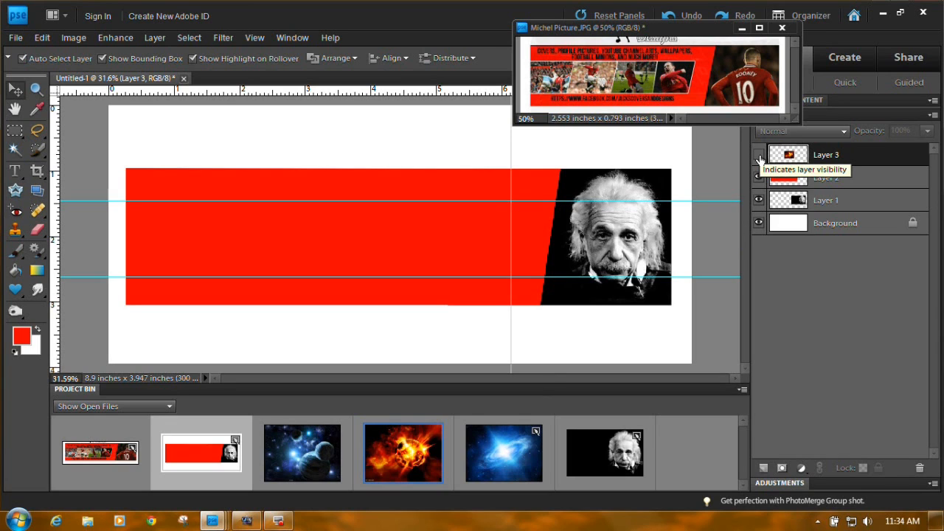
- Show the fiery planet layer again and scale the image proportionally to 65.3% so it fits between the two horizontal guides
click(759, 154)
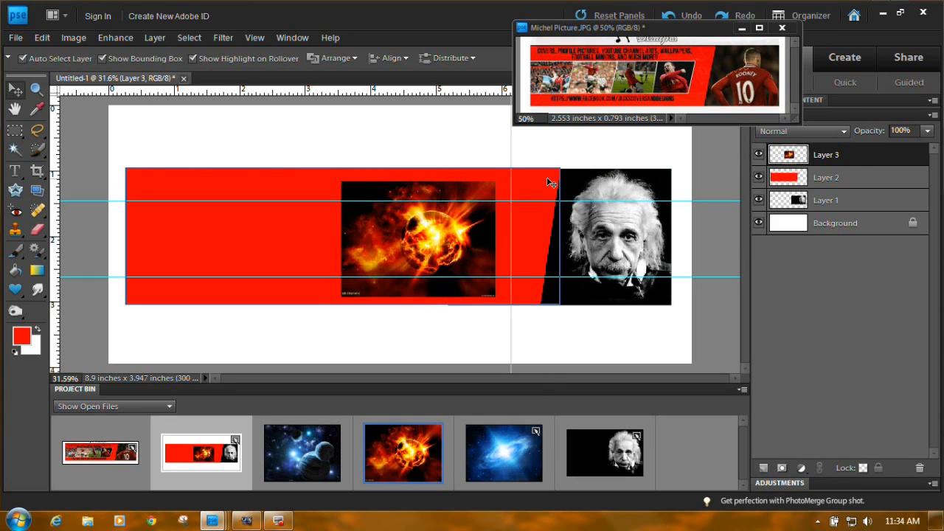
click(494, 188)
drag(493, 189, 469, 206)
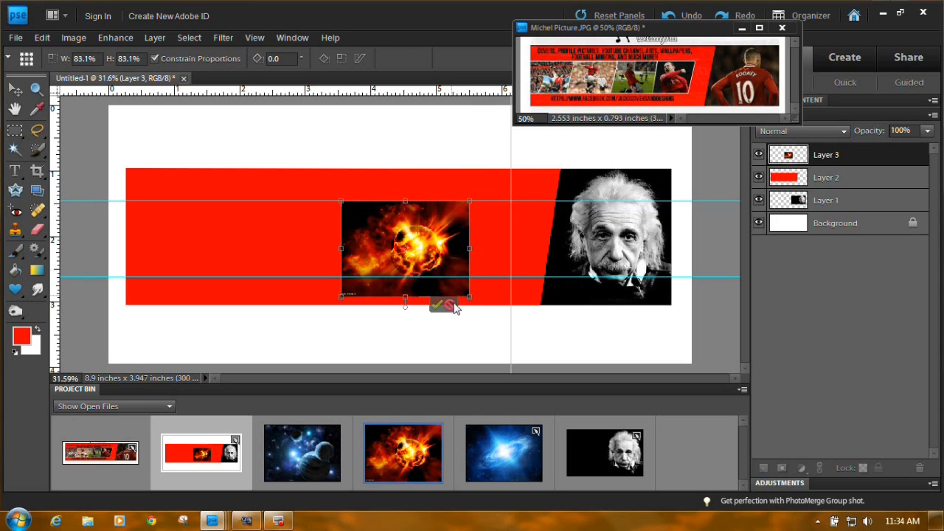
drag(467, 298, 442, 275)
click(434, 252)
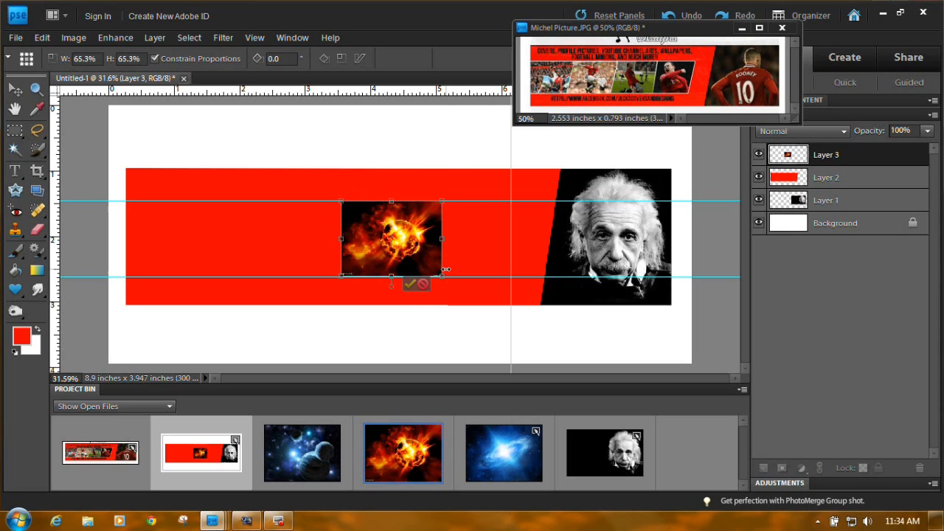
click(410, 284)
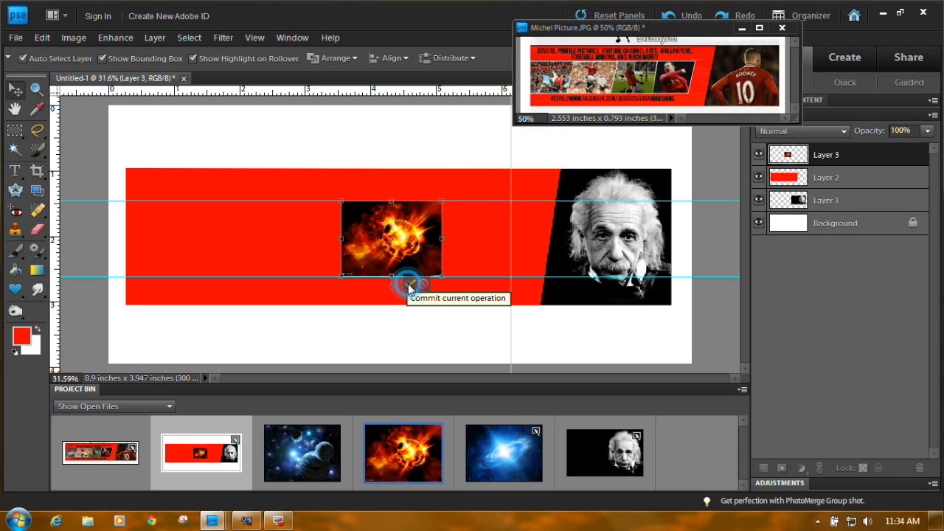
- Place the fiery planet picture flush against the vertical guide and slant its Einstein-facing edge, pulling the upper corner out to 113.3% width
drag(409, 259, 476, 268)
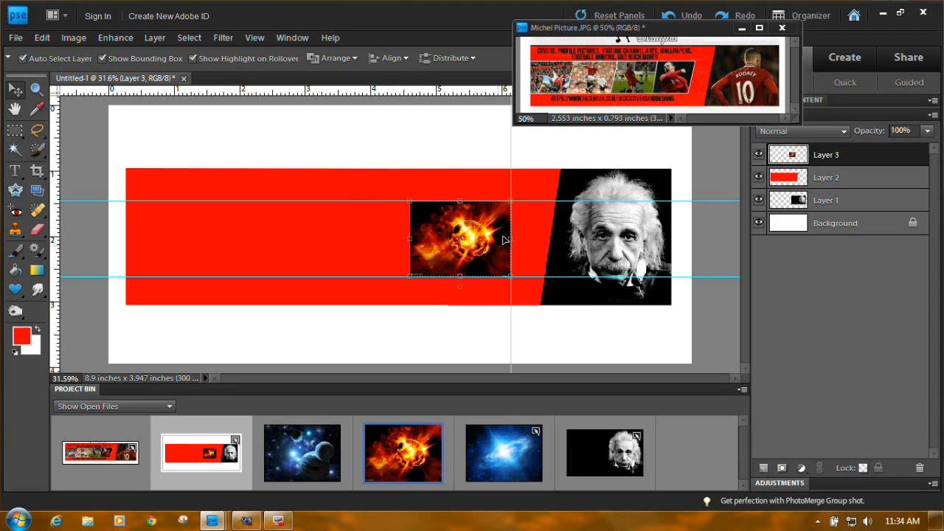
click(511, 202)
drag(510, 202, 523, 203)
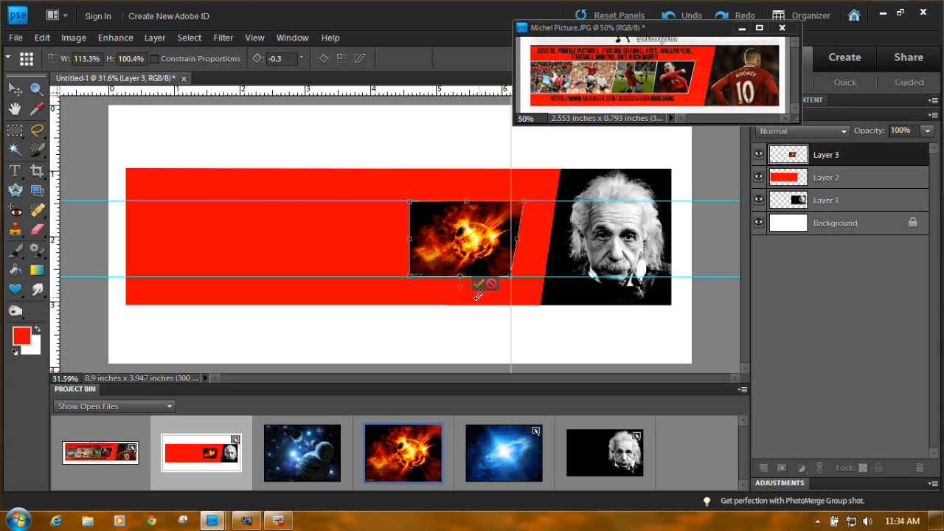
click(480, 284)
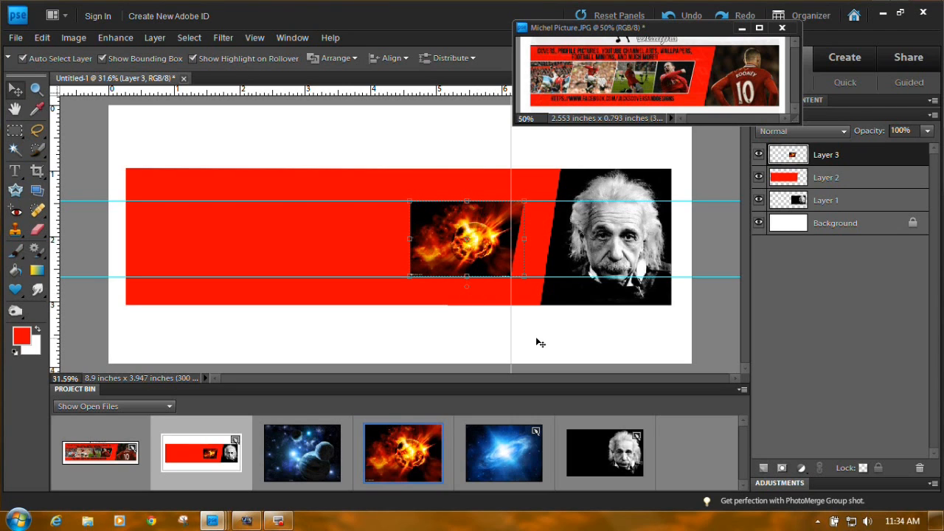
- Restore the Space-Colonialisation.jpg window, copy the picture into the banner, and put its window away
right_click(318, 457)
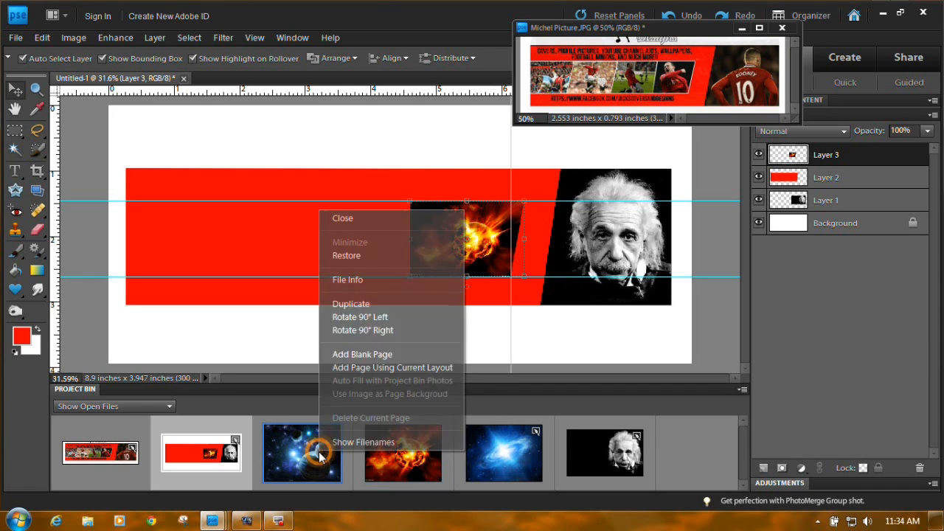
click(352, 258)
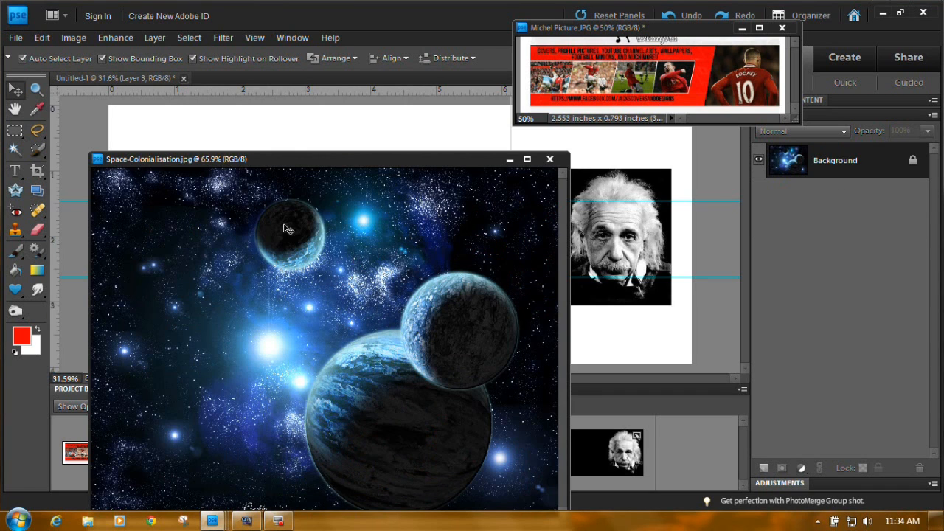
drag(281, 252, 361, 134)
click(551, 160)
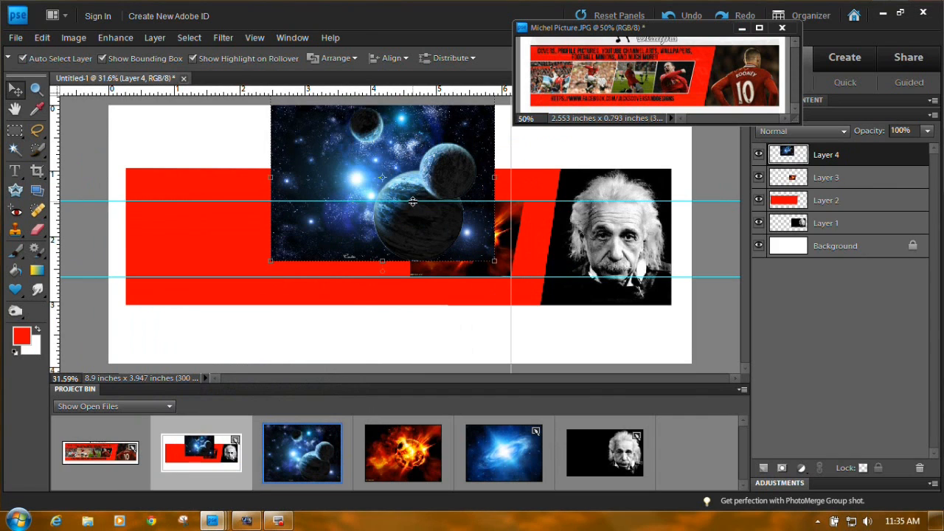
- Scale the blue planets picture proportionally so it fits exactly between the two horizontal guides beside the fiery planet
drag(413, 180, 374, 230)
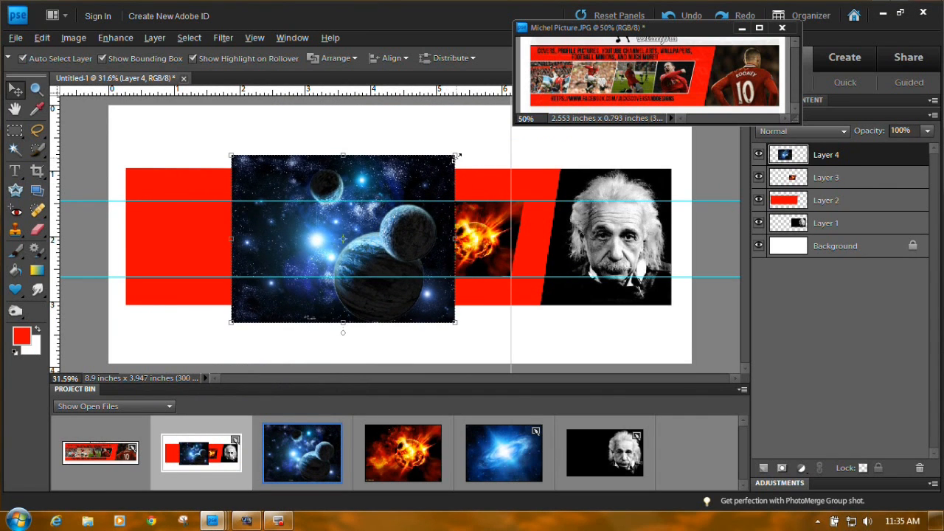
drag(455, 158, 404, 212)
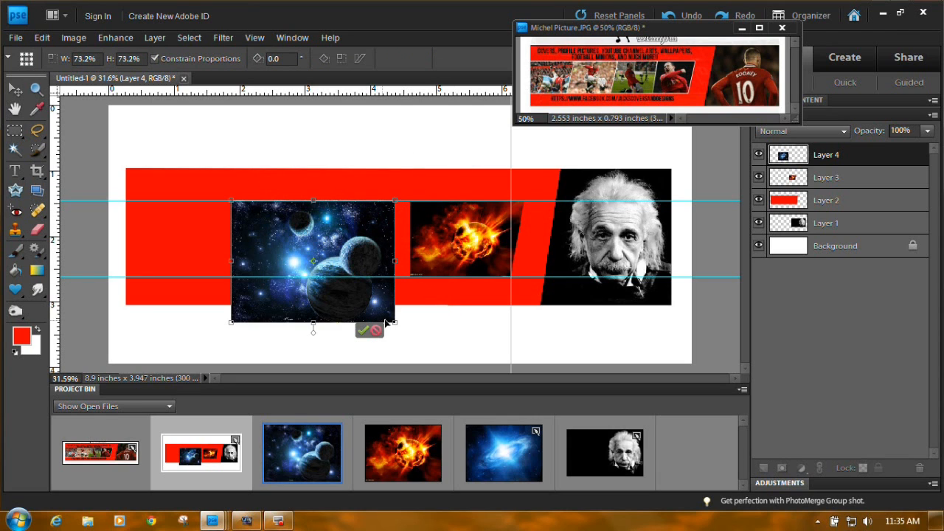
drag(393, 321, 367, 303)
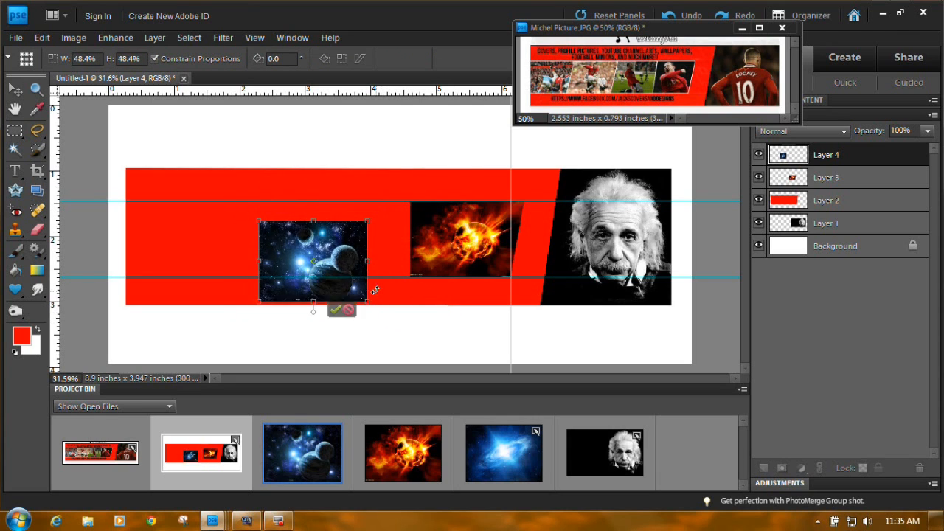
drag(341, 267, 355, 247)
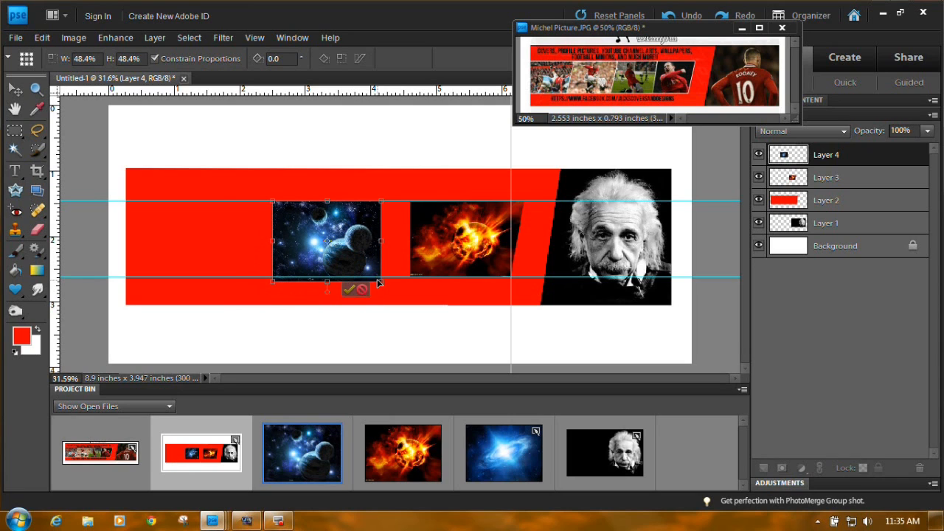
mouse_move(380, 282)
mouse_down()
mouse_move(362, 252)
mouse_move(380, 278)
mouse_up()
click(350, 284)
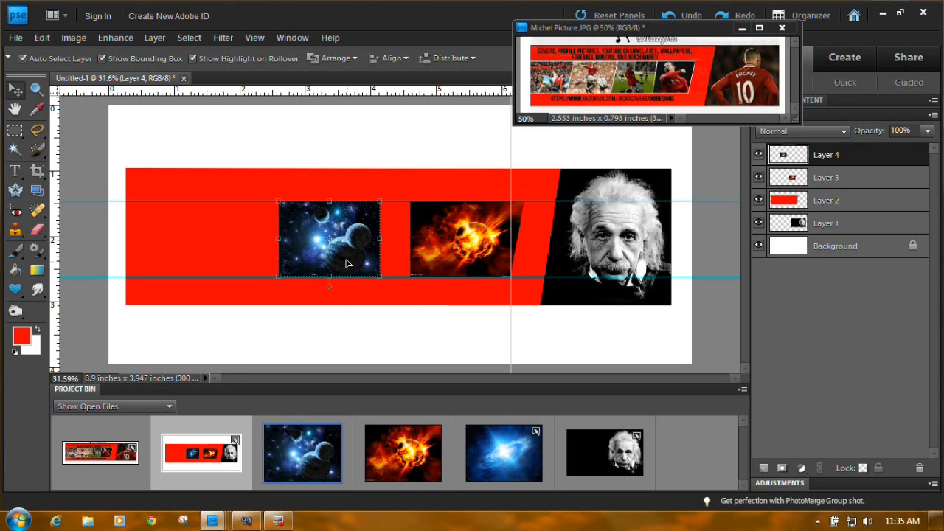
- Place the blue planets picture against the fiery planet and slant the adjoining edge, pulling its upper corner out to 119.1% width
drag(346, 264, 376, 264)
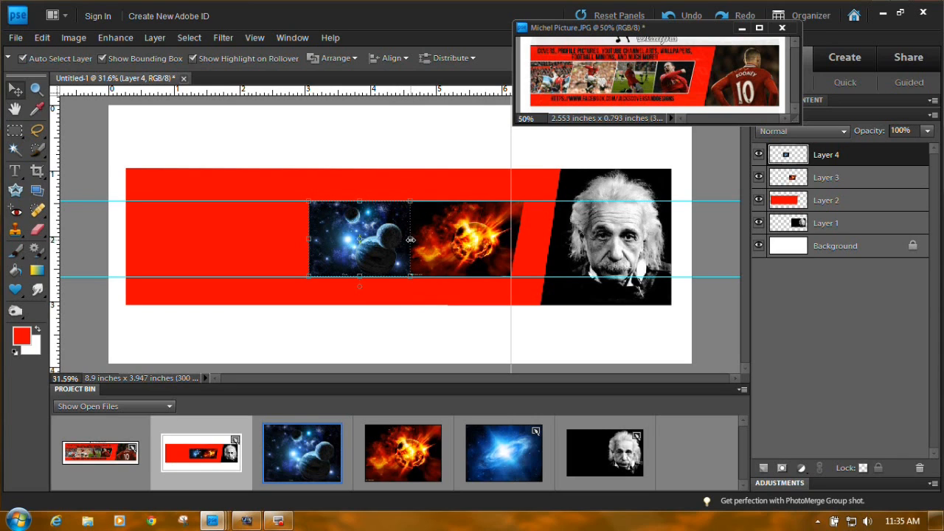
drag(412, 204, 429, 202)
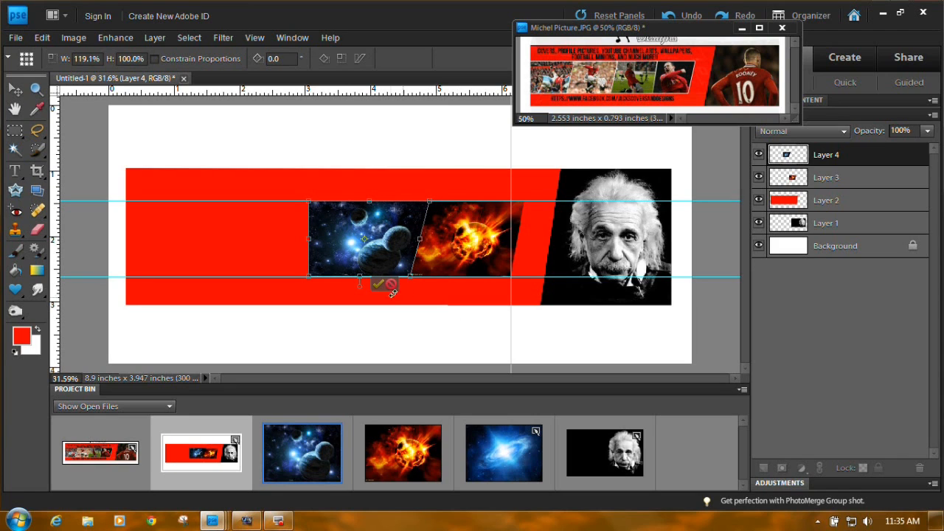
click(379, 285)
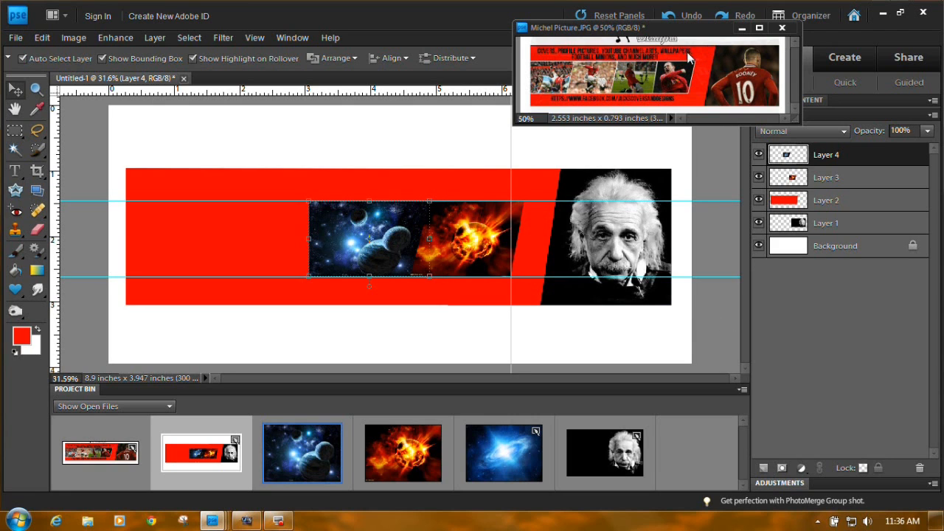
- Examine the slanted picture row in the reference banner at a larger size, and float its window again at 50% zoom
drag(663, 27, 539, 93)
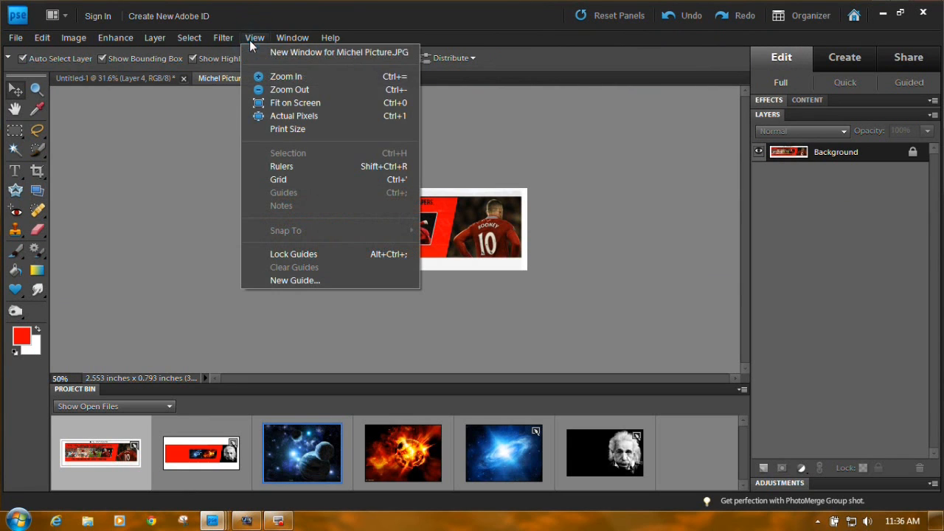
click(281, 103)
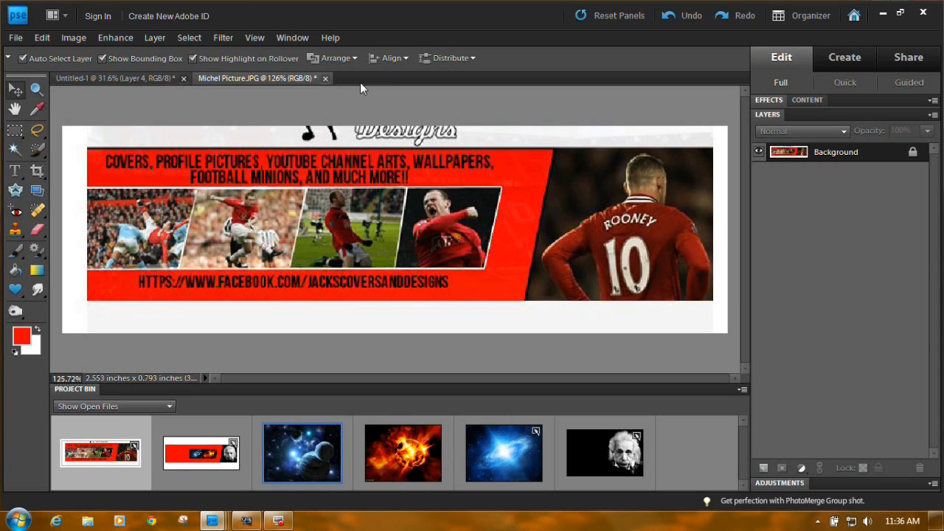
click(36, 90)
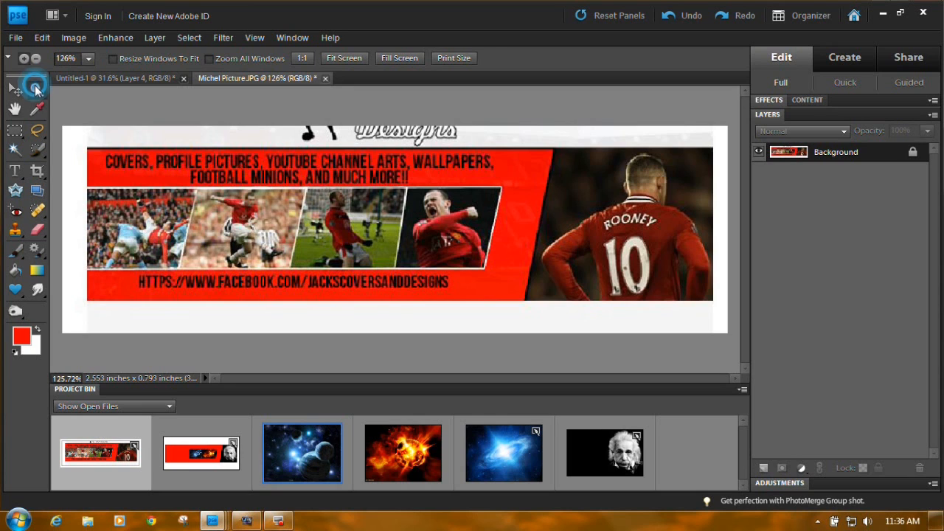
alt+click(296, 214)
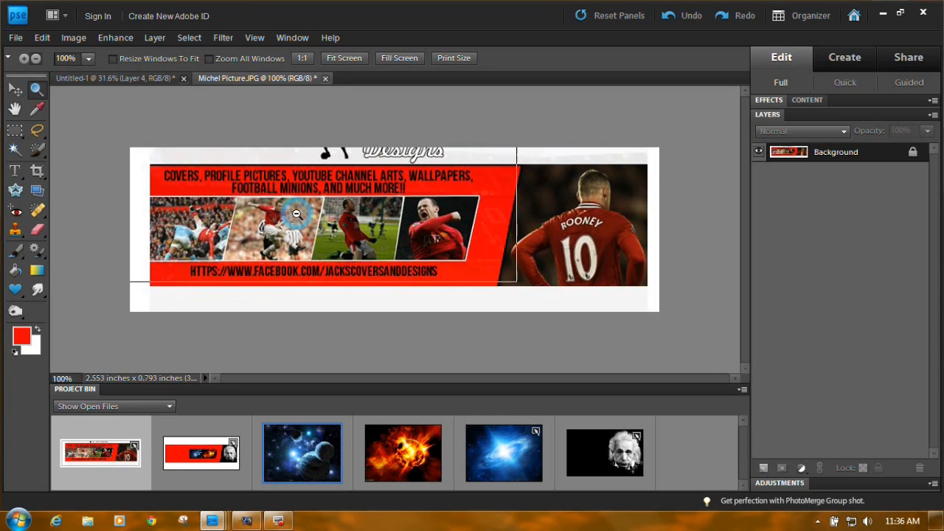
alt+click(296, 214)
alt+click(295, 214)
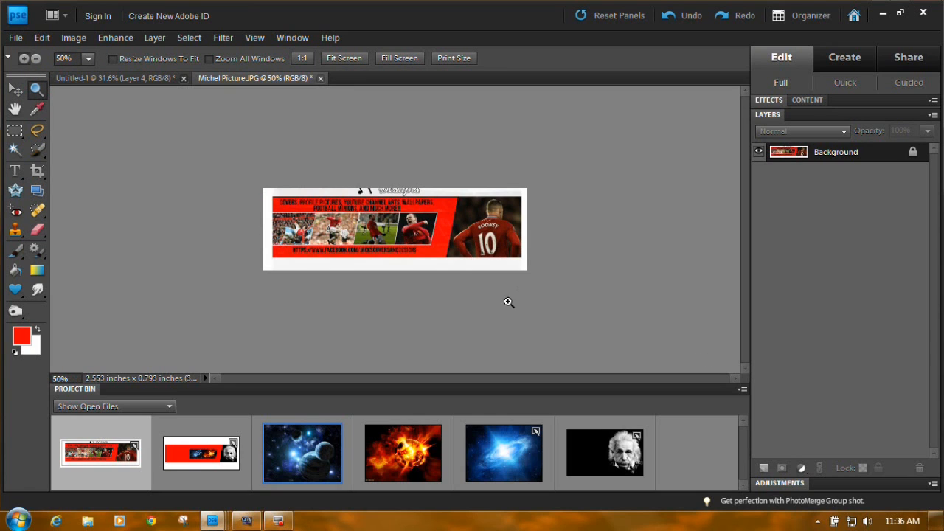
drag(227, 80, 227, 138)
drag(376, 145, 720, 56)
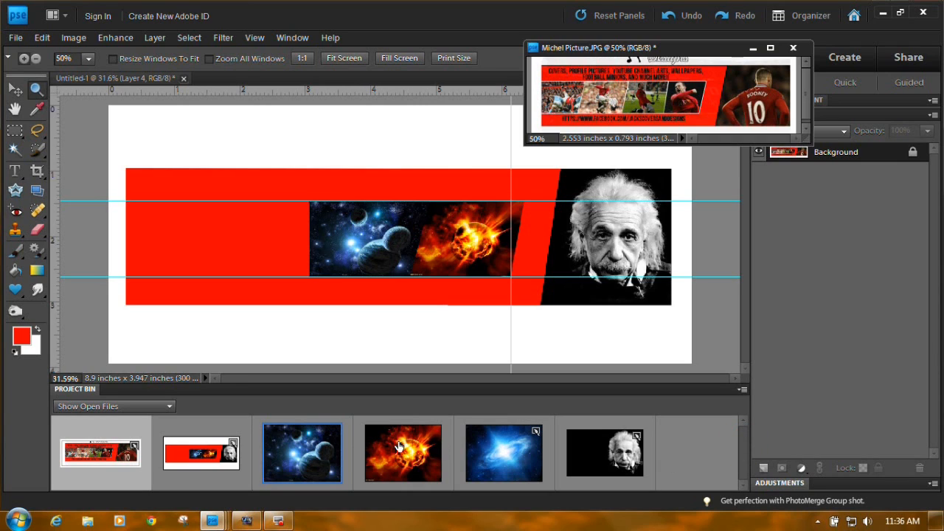
click(112, 455)
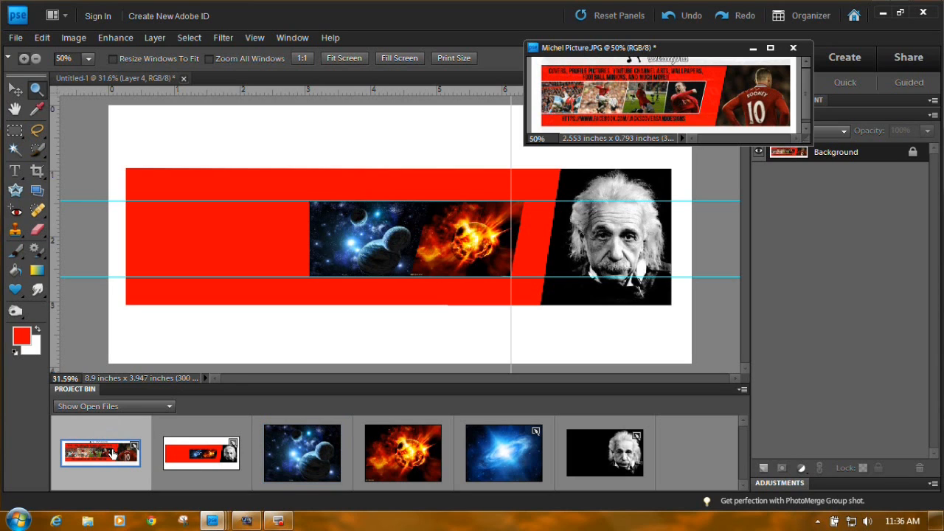
right_click(115, 455)
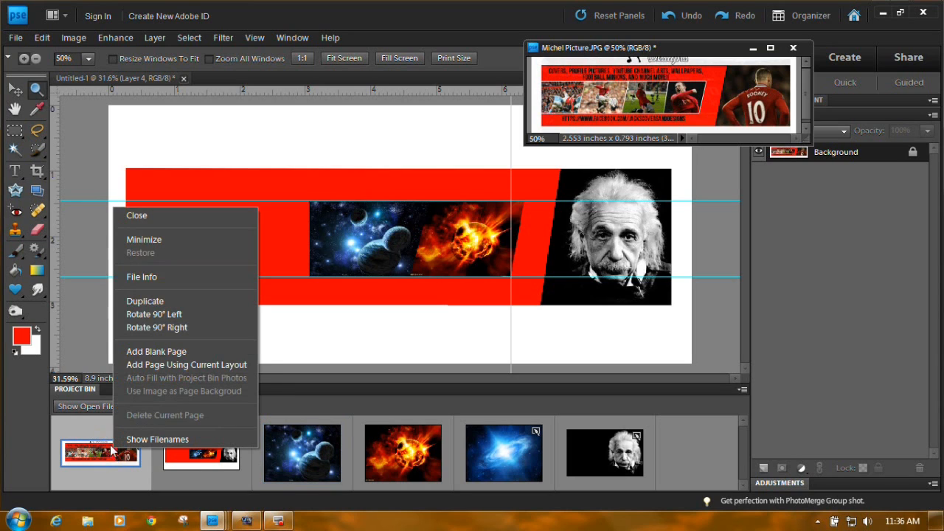
click(149, 239)
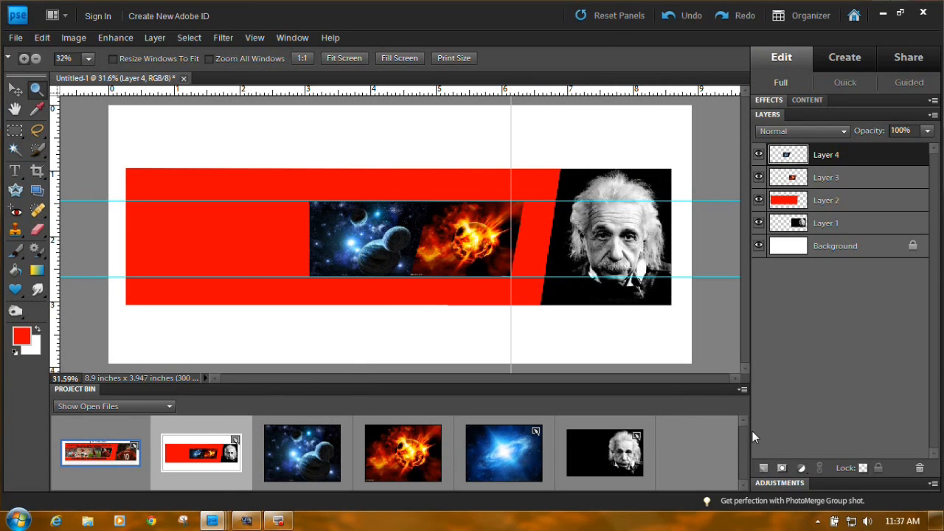
right_click(104, 456)
click(144, 256)
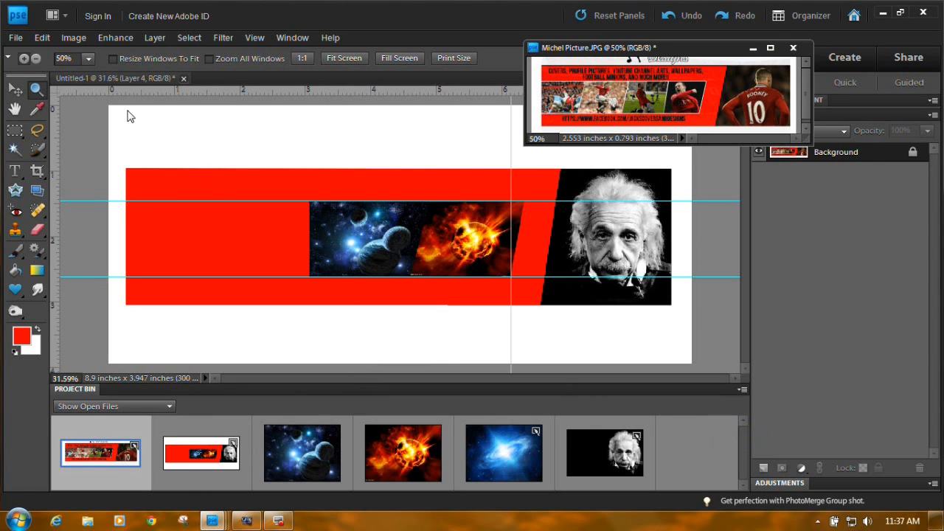
- Open space207-trifid-nebula_57668_600x450 from the Practice Photos folder
click(16, 38)
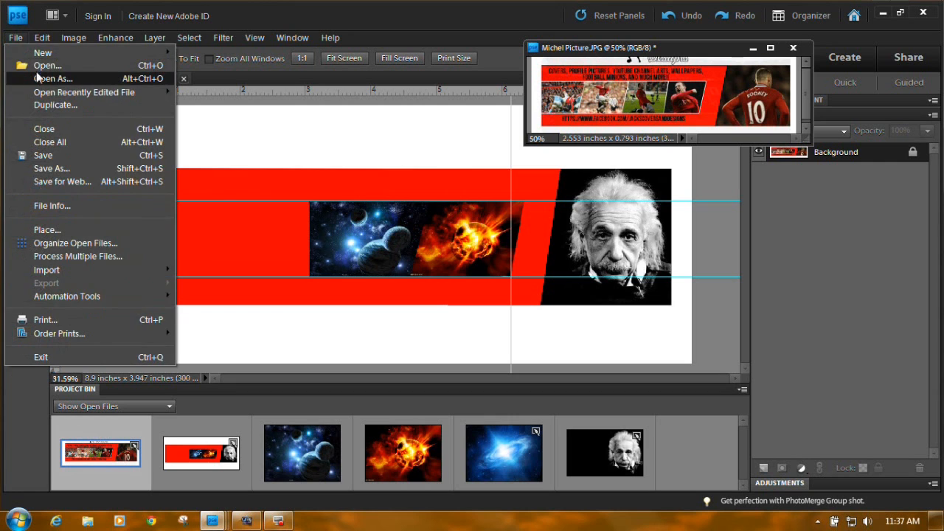
click(37, 62)
drag(660, 89, 660, 242)
click(452, 131)
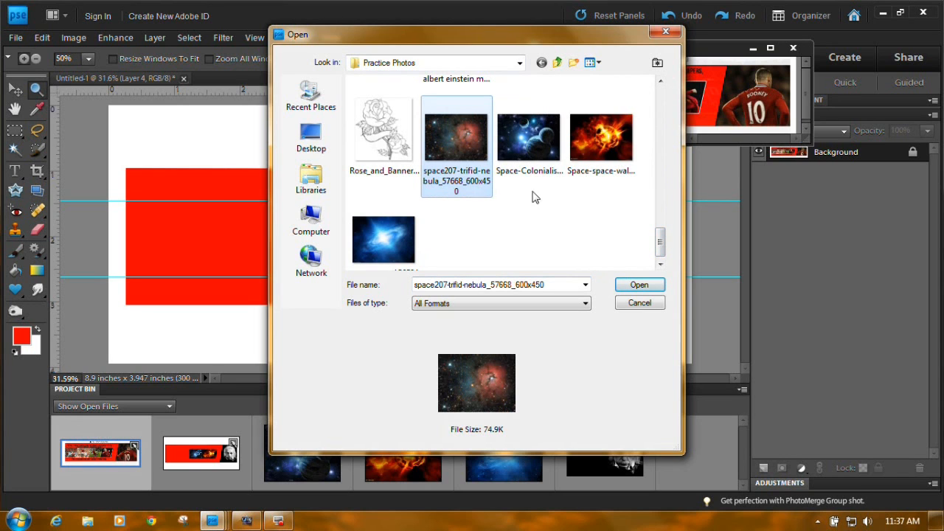
click(638, 286)
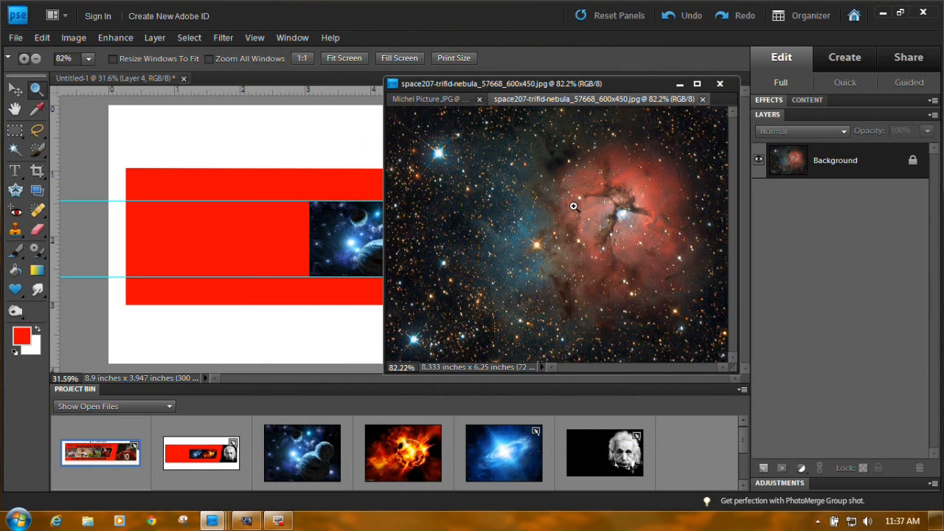
- Separate the nebula picture into its own floating window and copy it onto the red block of the banner
drag(548, 100, 573, 156)
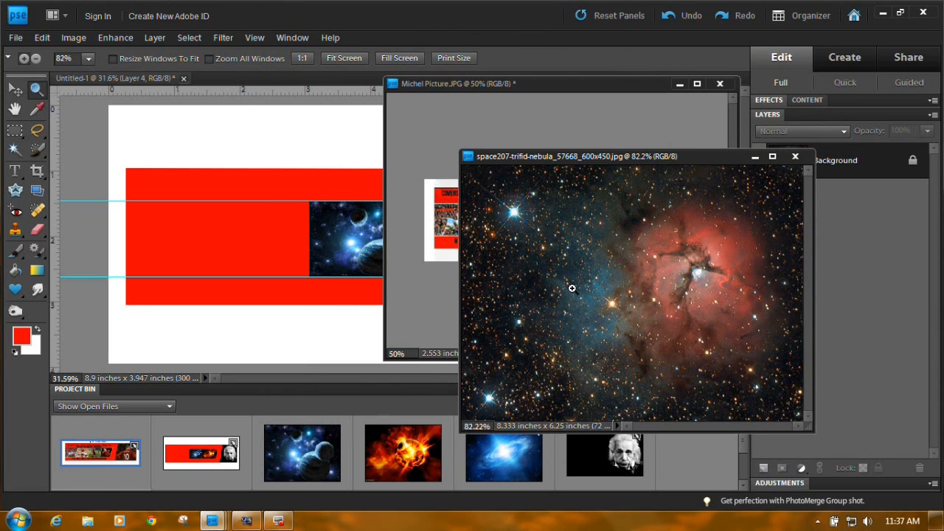
click(15, 89)
click(532, 258)
drag(532, 258, 266, 220)
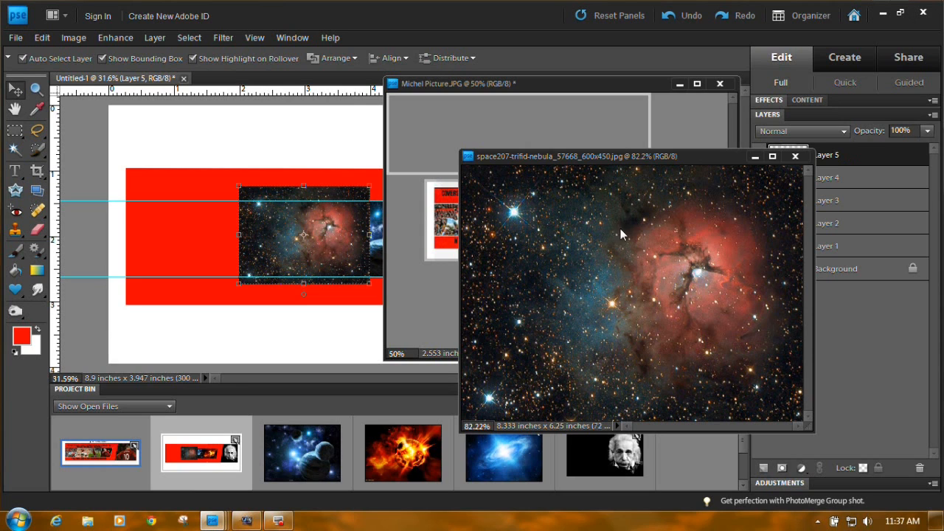
- Minimize the nebula window, then shrink the reference window and move it clear of the banner's red block and Einstein photo
click(755, 156)
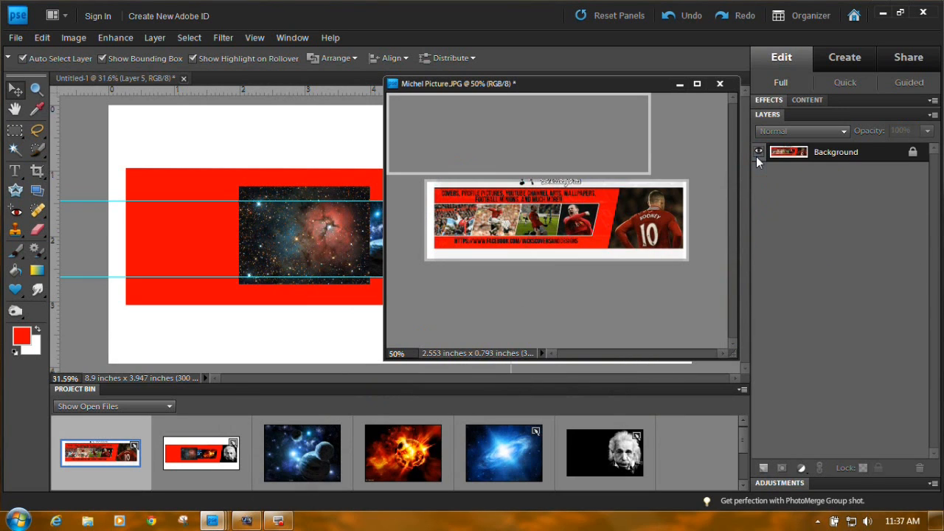
click(264, 226)
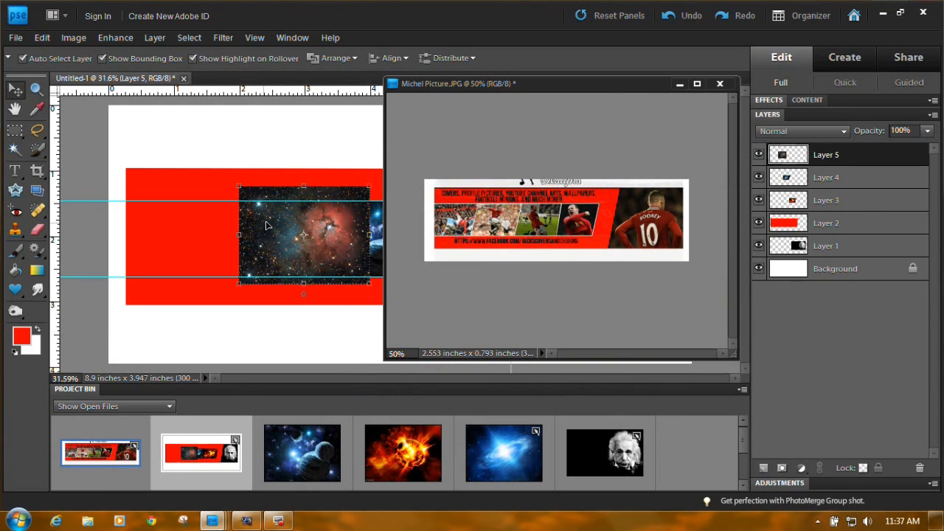
drag(740, 359, 664, 190)
drag(583, 83, 724, 38)
click(278, 246)
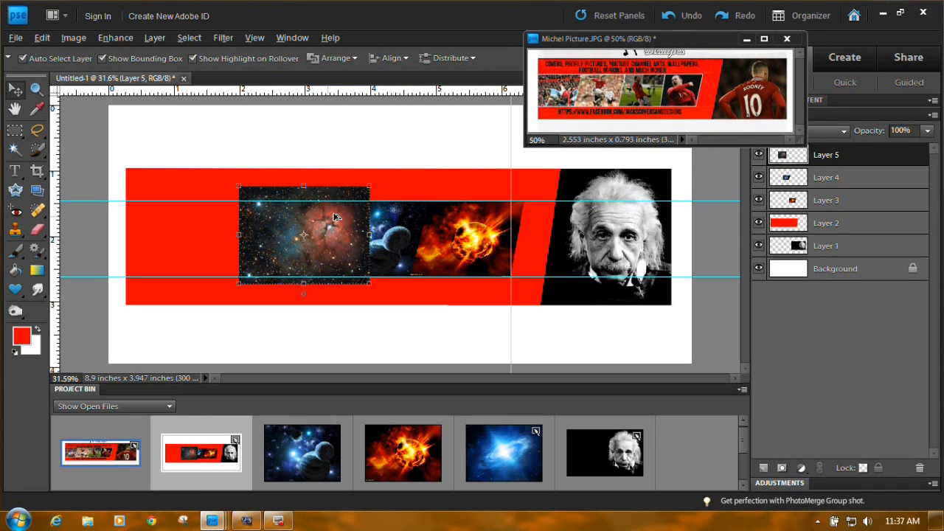
- Scale the nebula picture proportionally to fit between the horizontal guides and place it flush against the blue planets picture
drag(370, 185, 353, 195)
drag(323, 230, 279, 233)
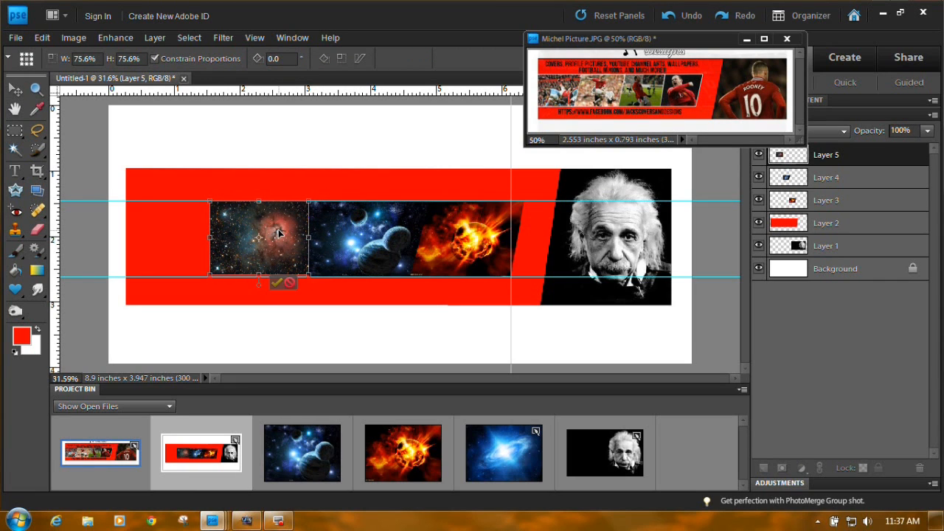
drag(308, 274, 311, 275)
click(278, 284)
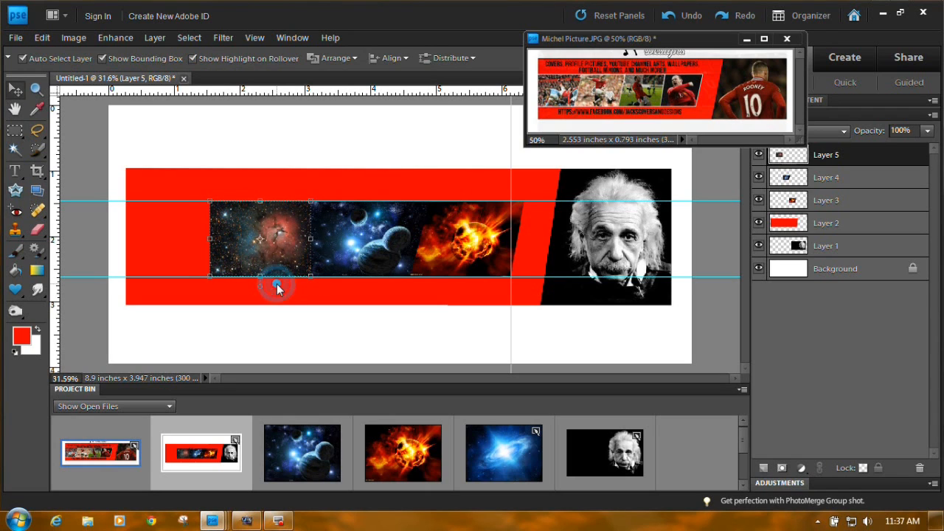
drag(285, 243, 284, 266)
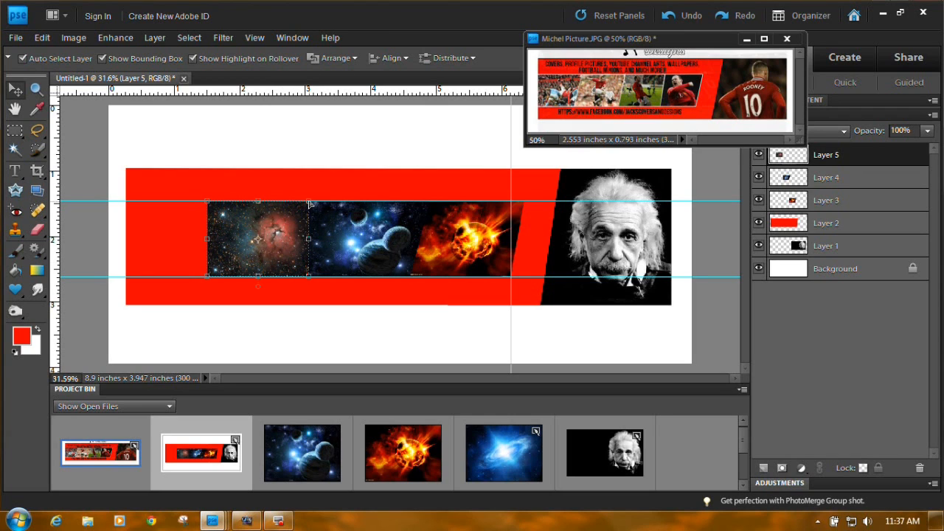
- Distort the nebula picture's upper-right corner outward so its edge slants over the blue planets picture
drag(311, 203, 325, 204)
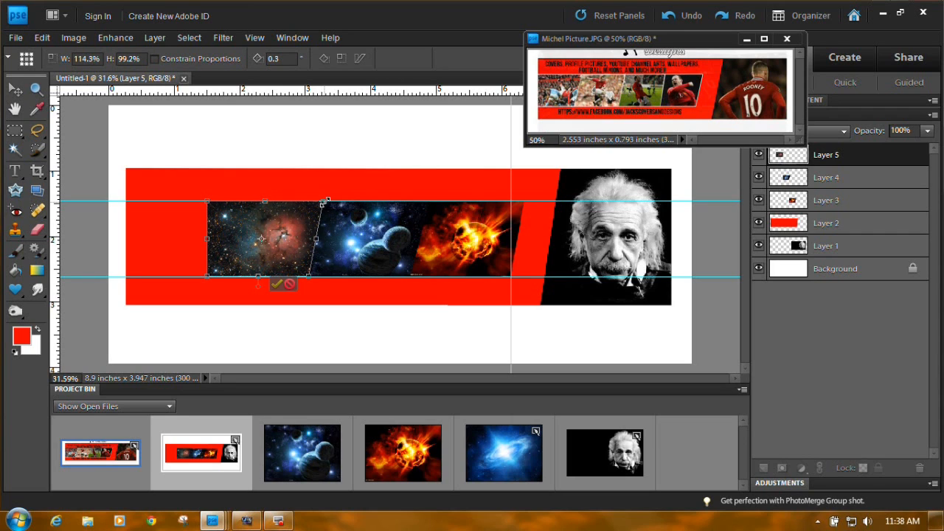
click(277, 283)
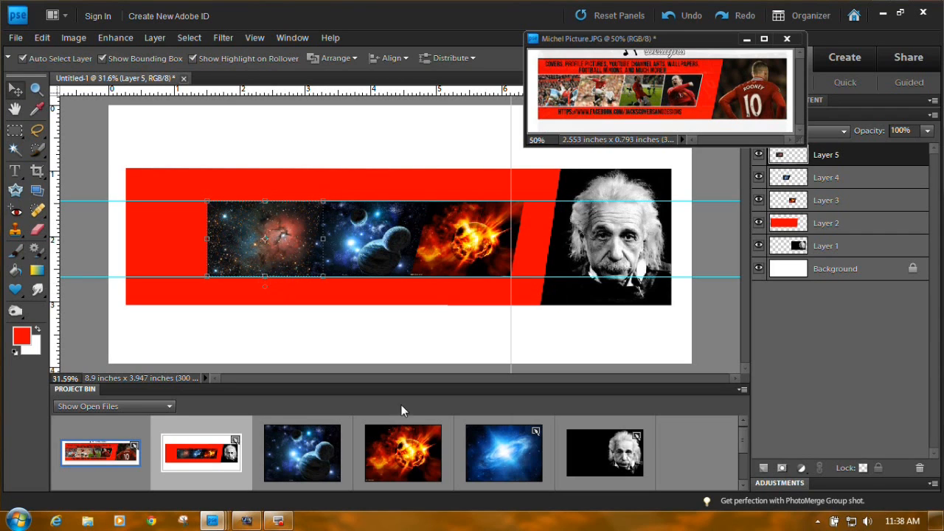
- Restore the minimized space-stars-156594.jpg window and flip the picture horizontally
right_click(500, 455)
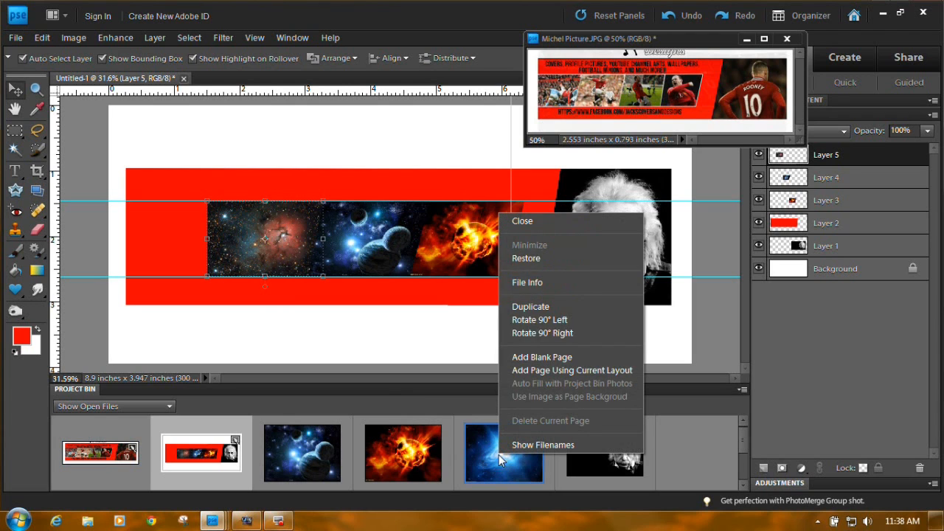
click(526, 259)
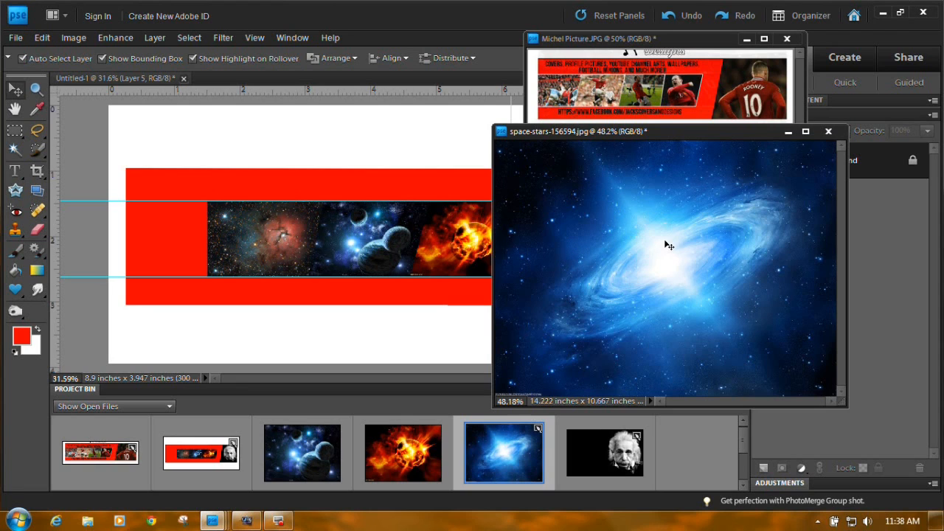
click(73, 38)
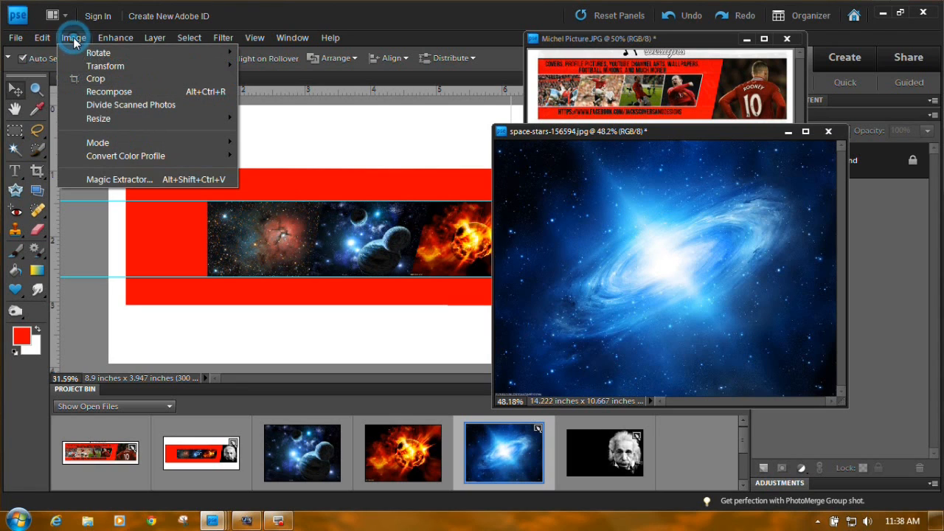
mouse_move(82, 51)
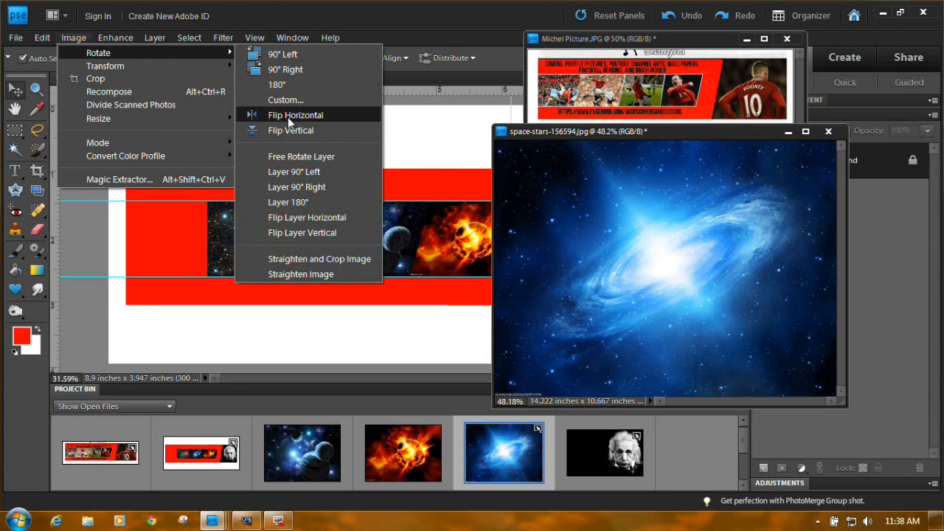
click(295, 115)
- Copy the flipped blue galaxy picture onto the banner and minimize its source window
click(654, 258)
drag(545, 245, 335, 236)
click(788, 132)
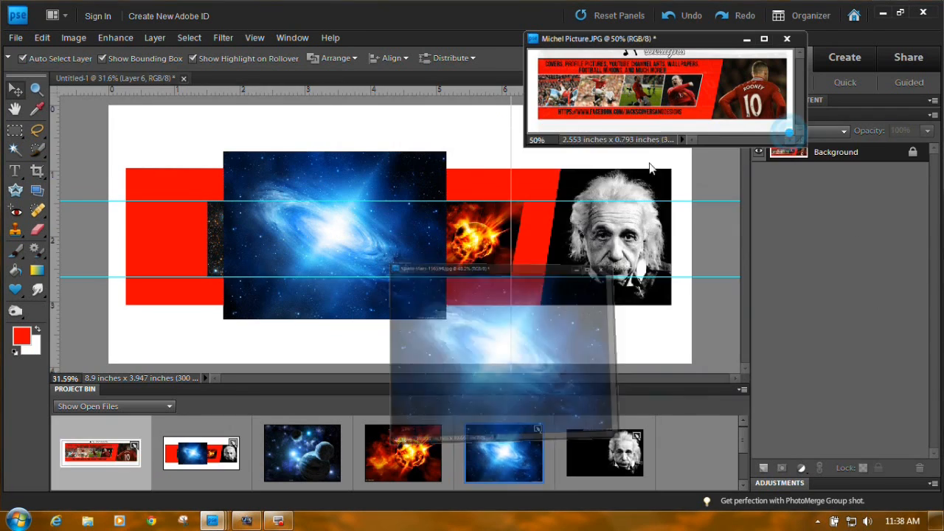
- Scale the galaxy picture proportionally to 44.9% and place it between the horizontal guides, beside the nebula picture's outer edge
click(415, 170)
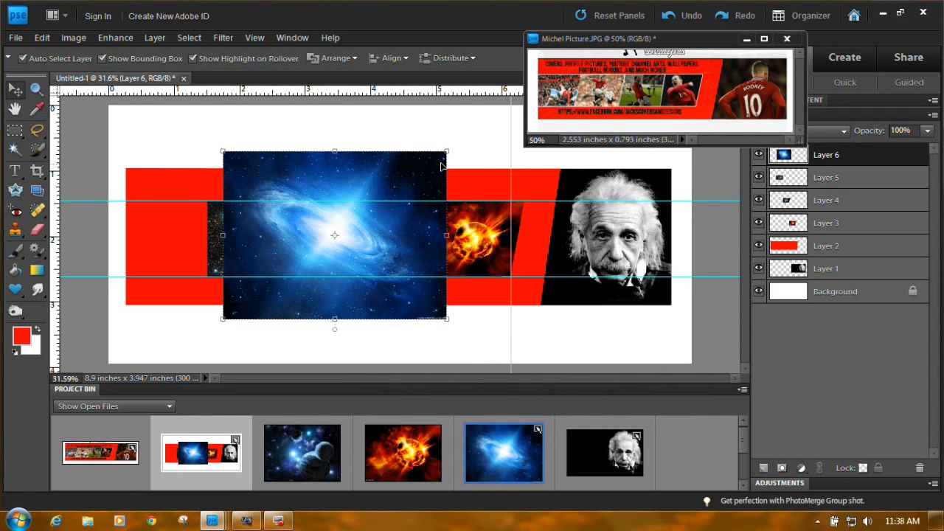
drag(448, 149, 392, 199)
drag(363, 237, 186, 240)
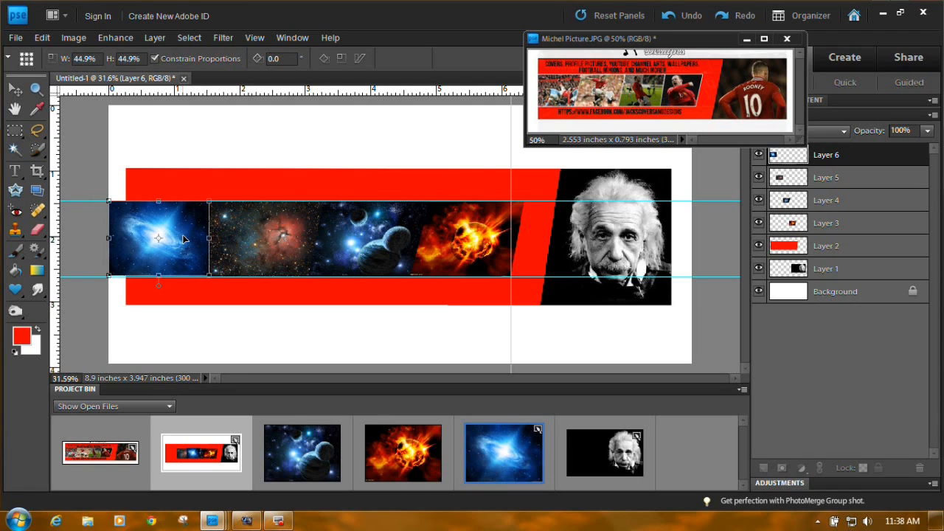
click(176, 285)
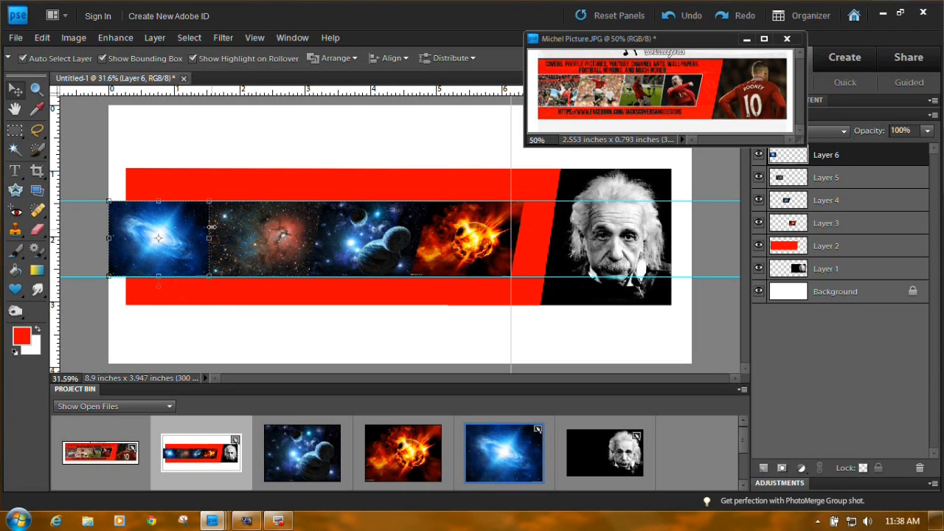
- Distort the galaxy picture's upper-right corner outward so its edge slants over the nebula picture
drag(209, 202, 232, 206)
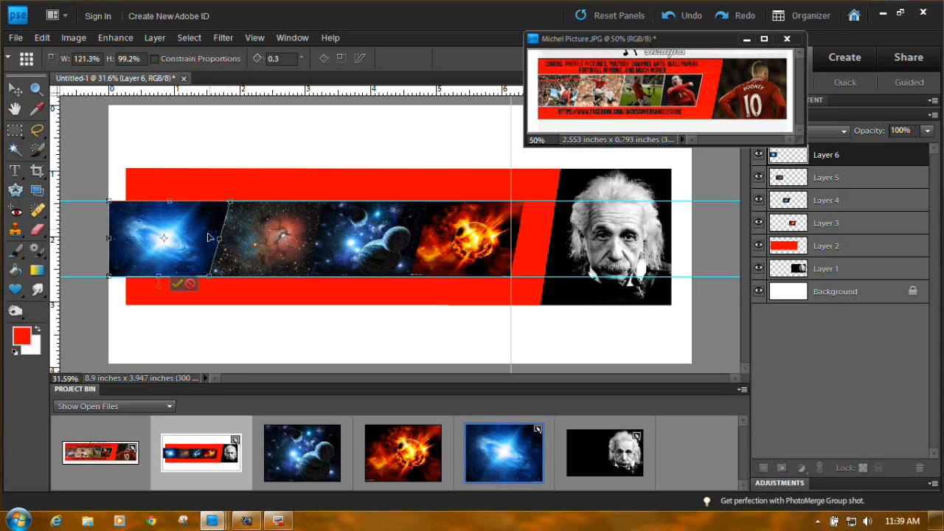
click(177, 285)
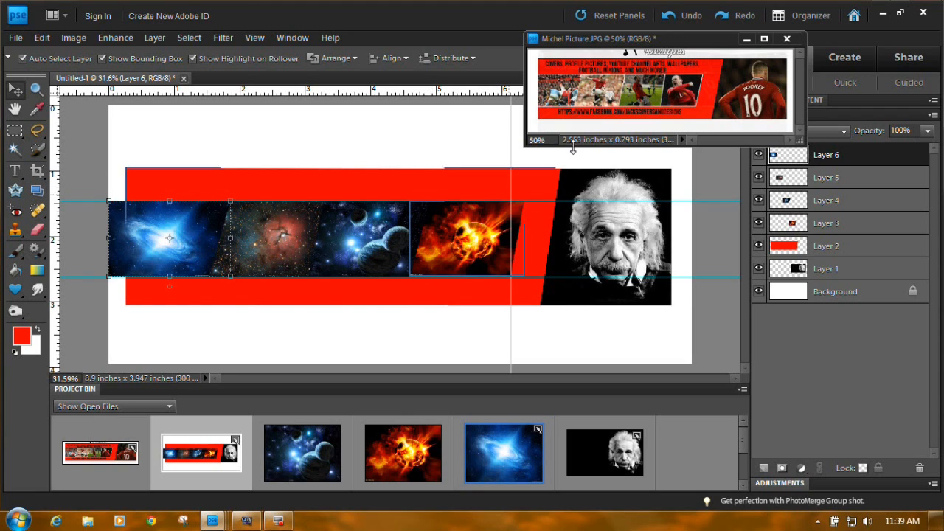
- Move the reference window clear of the effects and layers, and apply the Green Stroke 5px style to the fiery picture, Layer 3
drag(705, 41, 493, 22)
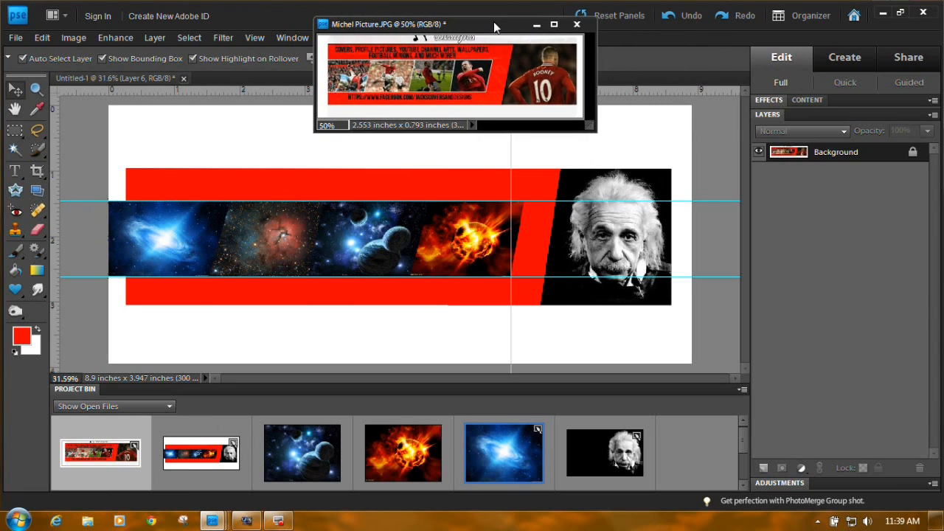
click(474, 252)
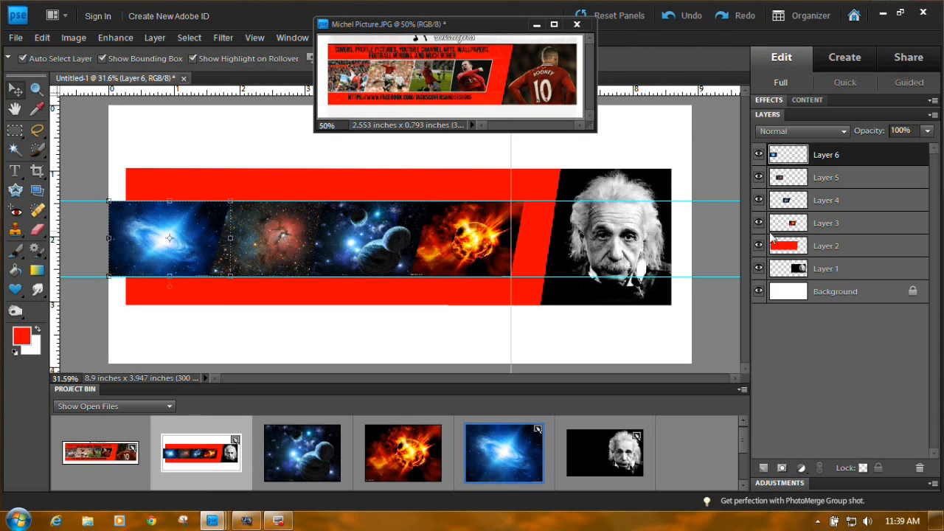
click(474, 252)
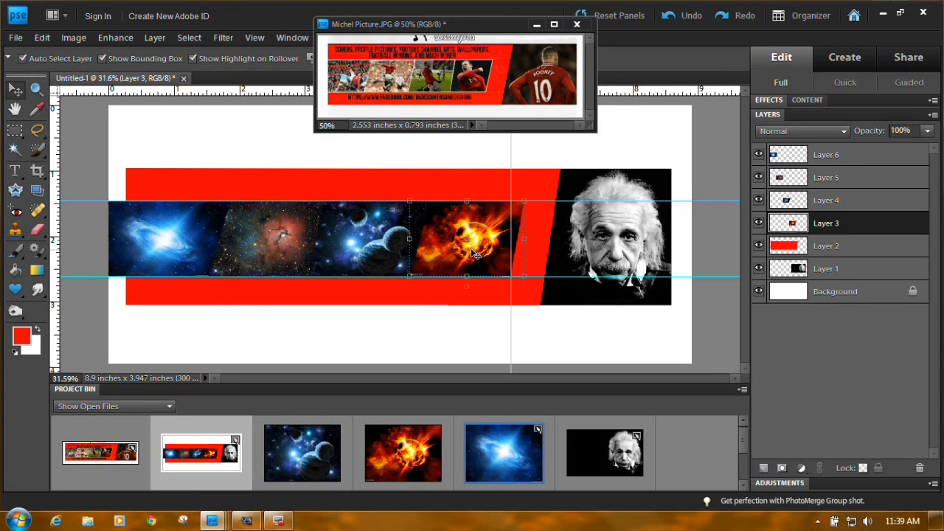
click(770, 101)
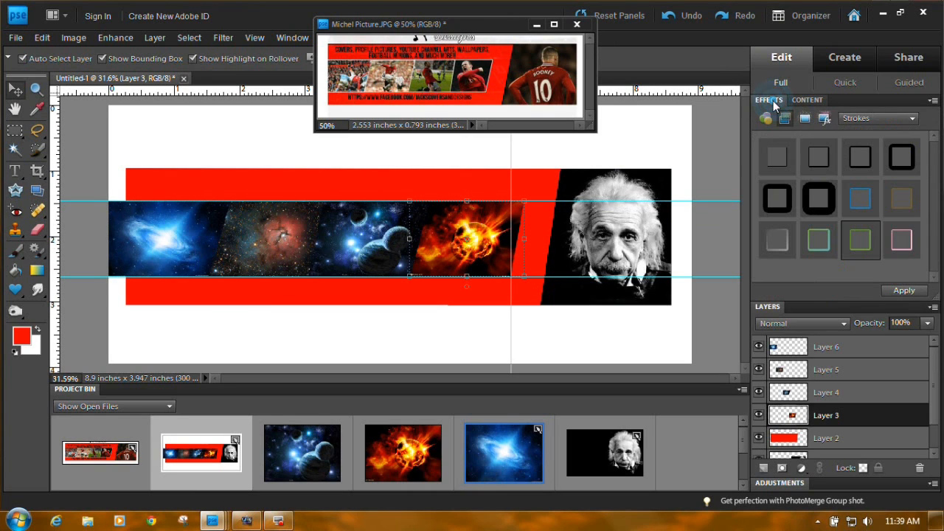
click(913, 120)
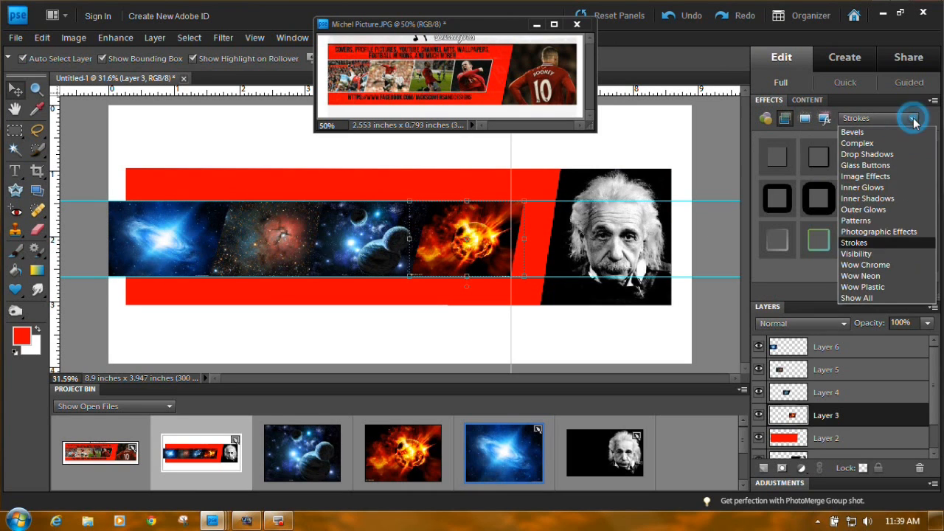
click(897, 132)
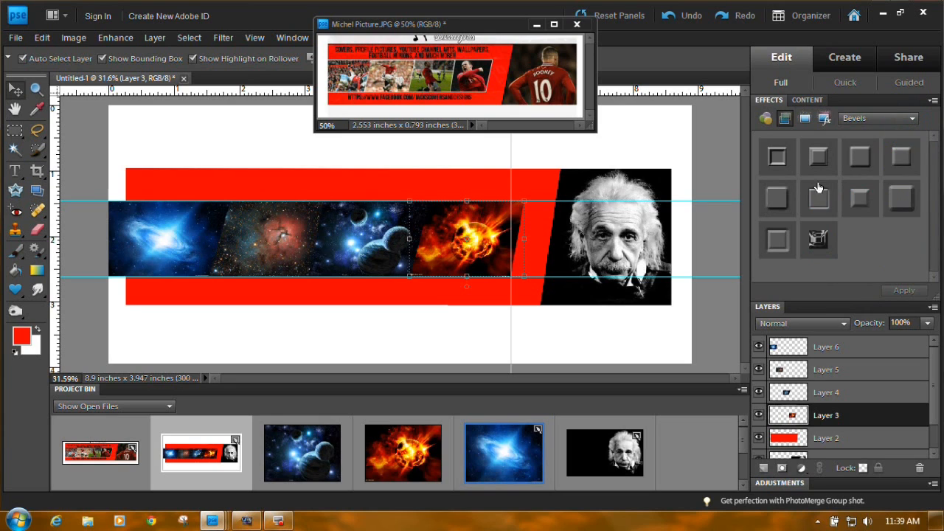
click(913, 120)
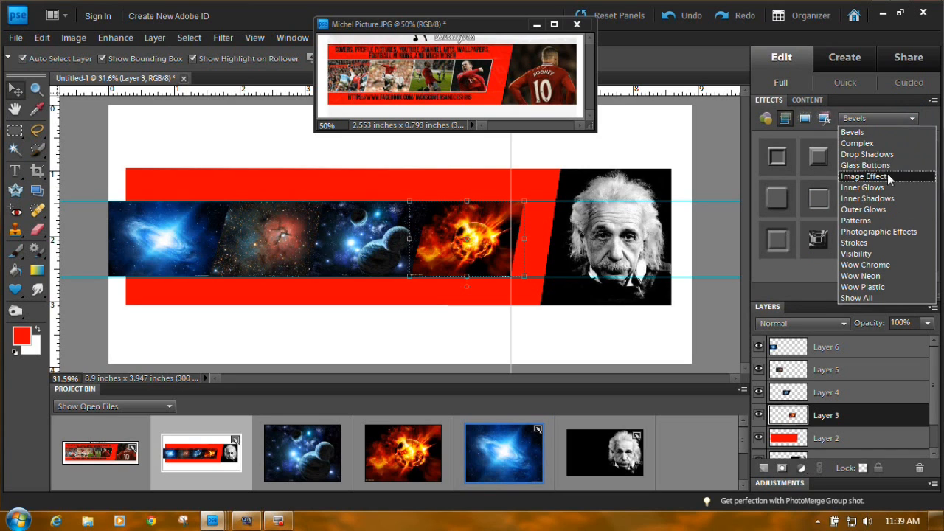
click(873, 243)
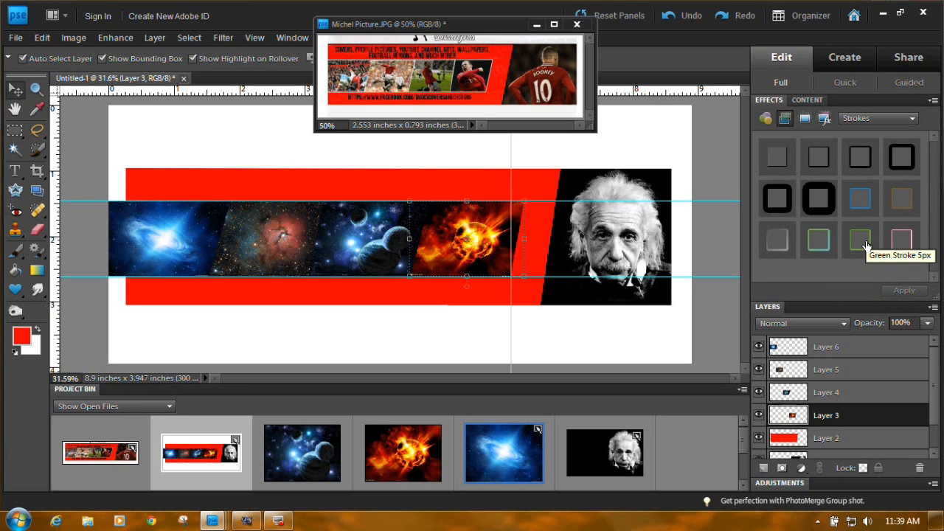
double_click(866, 243)
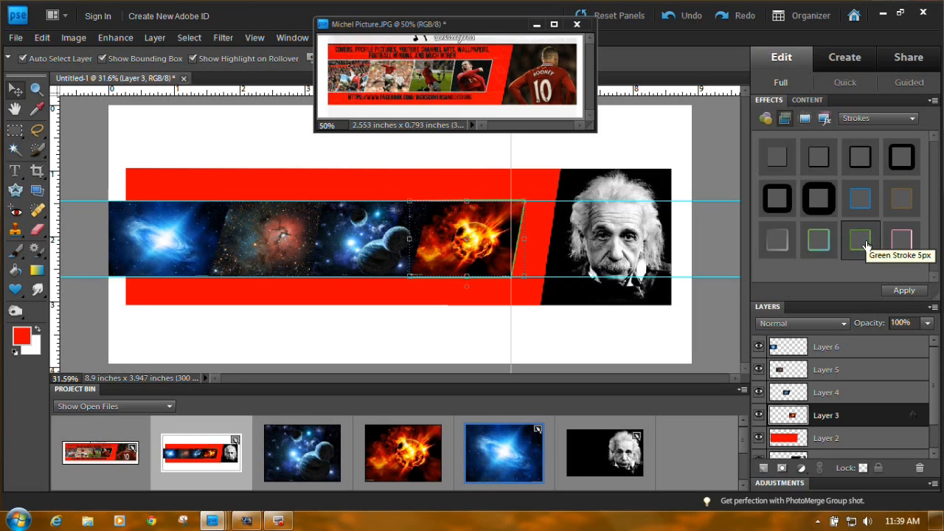
- Change the stroke colour of the fiery picture on Layer 3 to white in its style settings
click(899, 384)
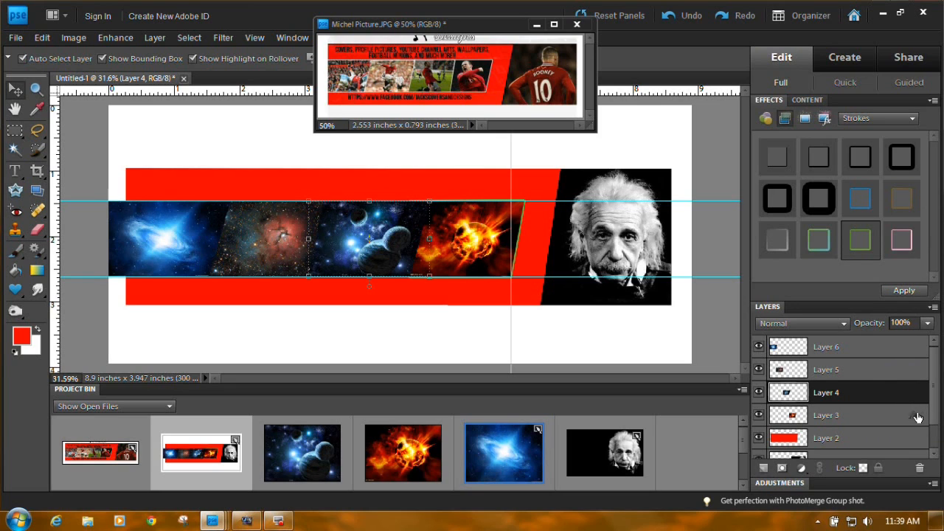
double_click(914, 417)
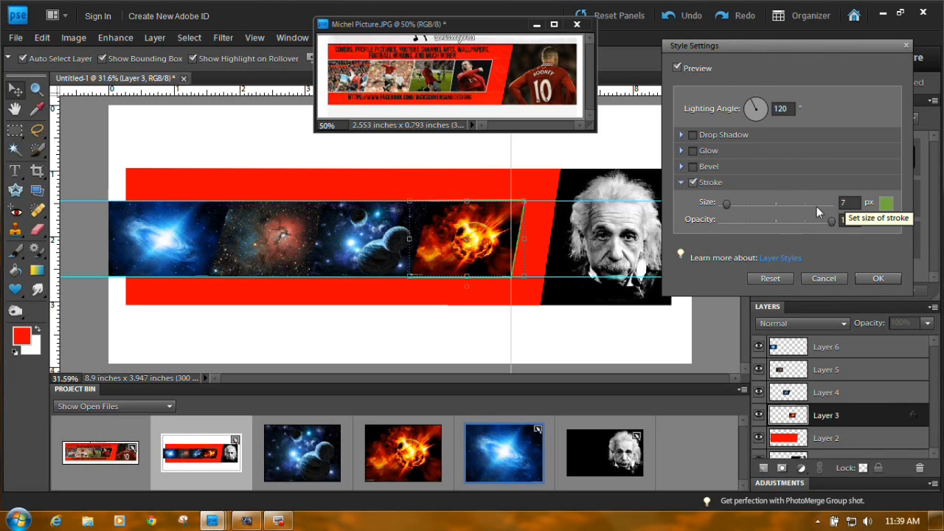
click(838, 220)
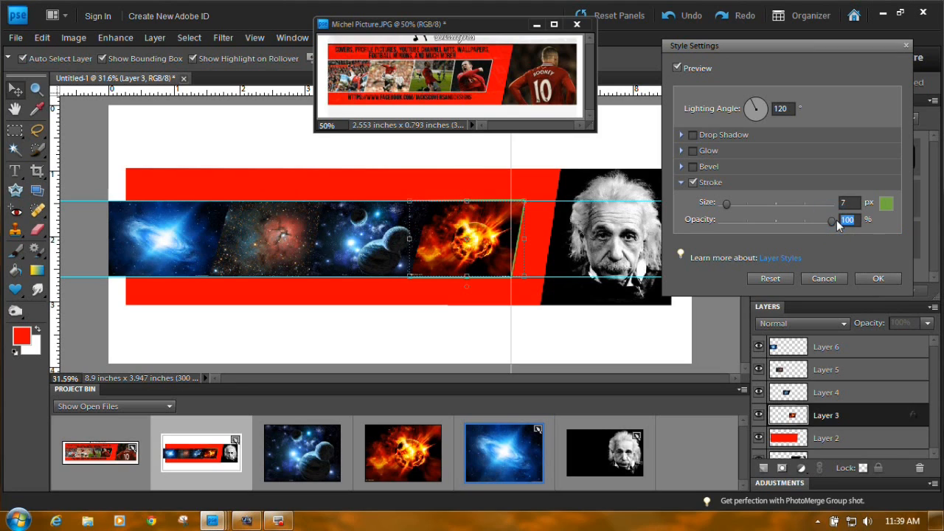
click(885, 204)
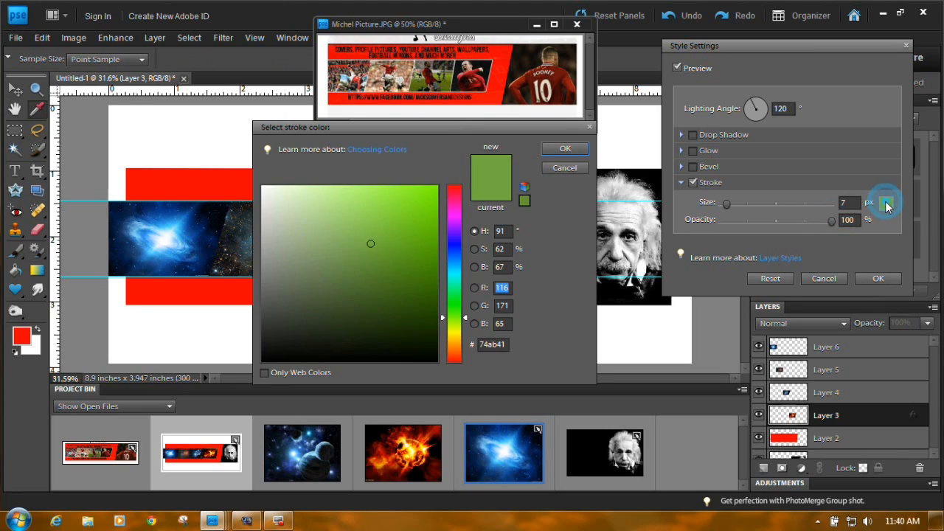
click(264, 188)
click(548, 152)
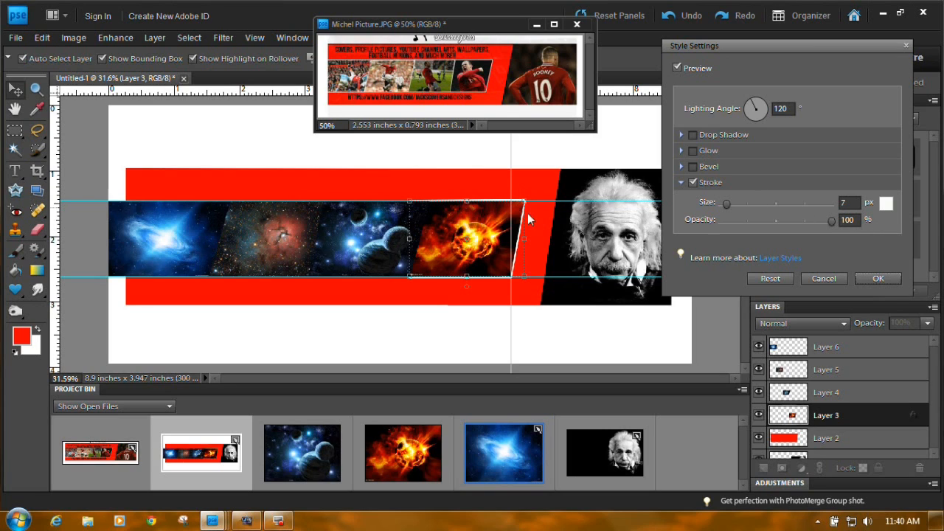
click(879, 278)
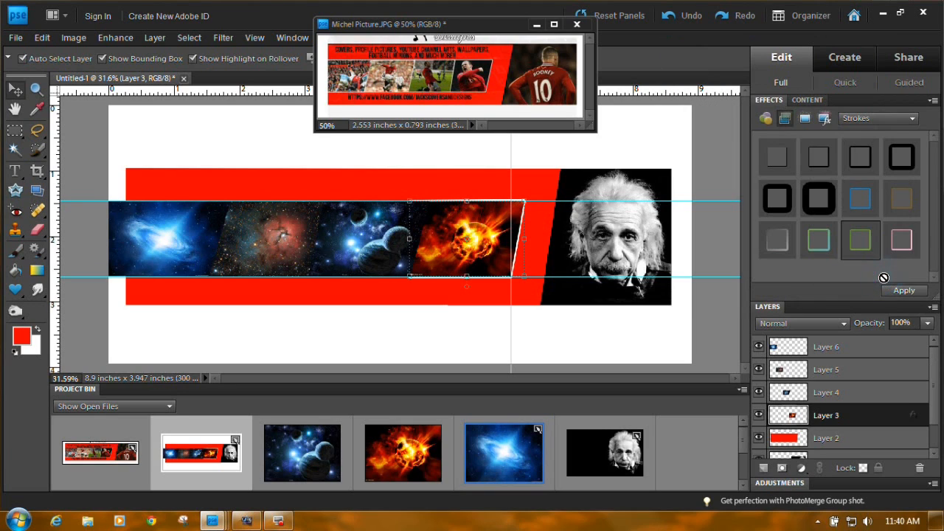
- Apply the Green Stroke 5px style to the blue planets picture, Layer 4, and recolour its stroke to near-white fafbfa
click(871, 394)
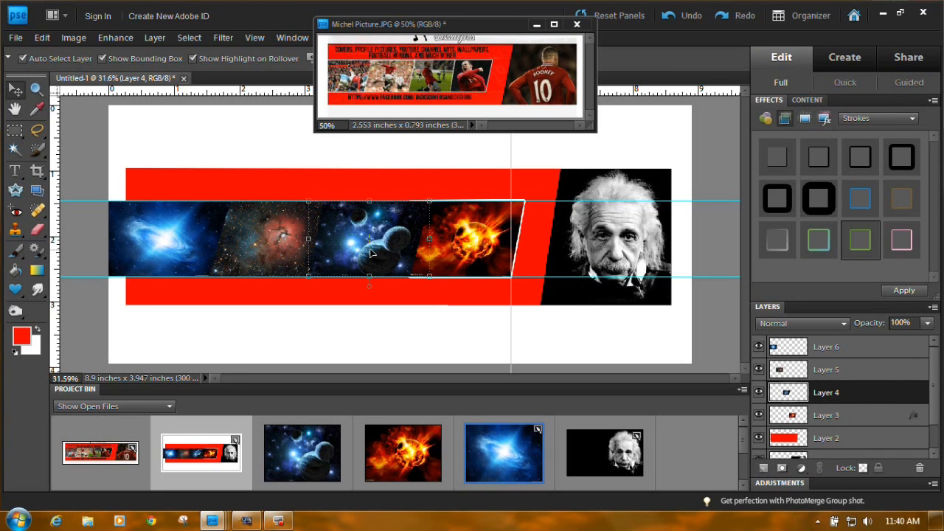
double_click(861, 247)
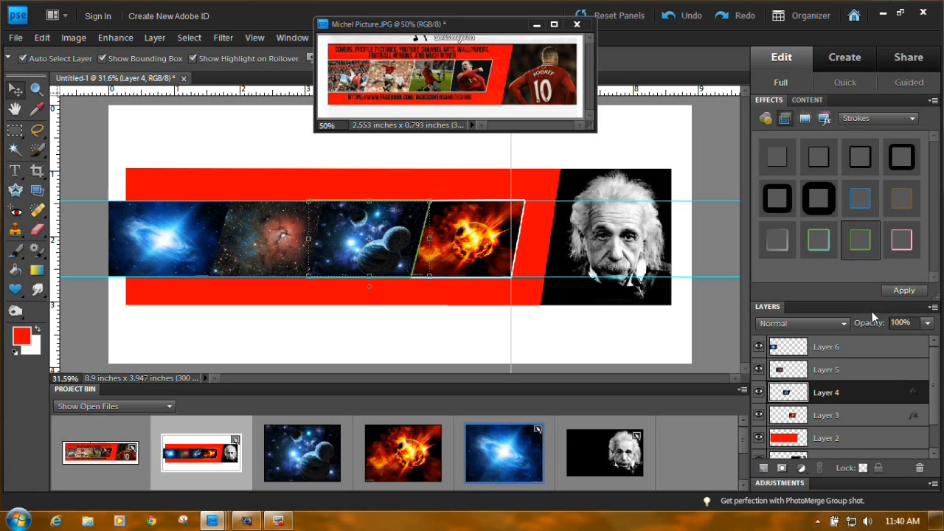
double_click(912, 392)
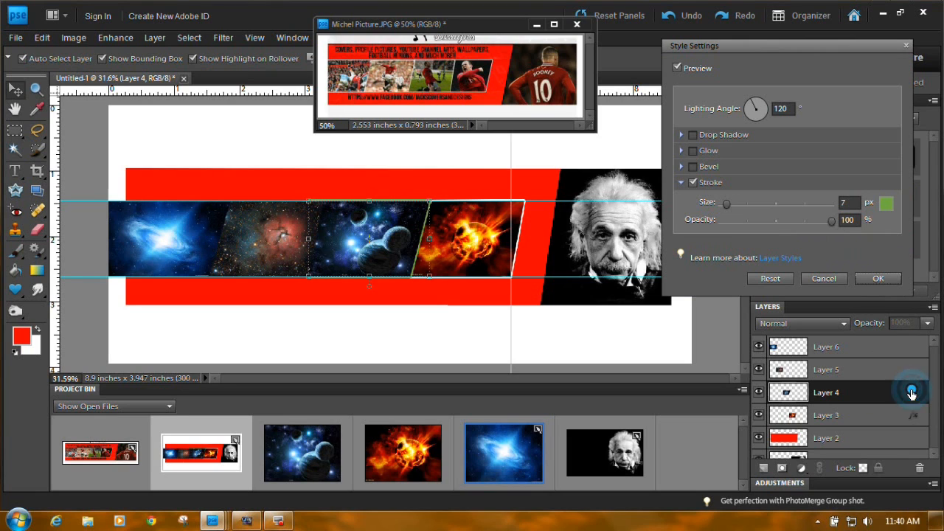
click(884, 204)
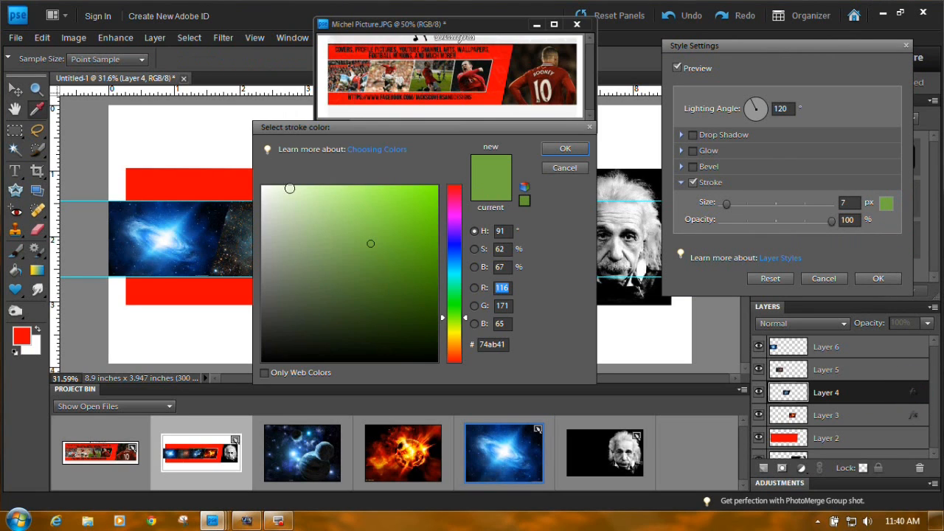
click(264, 189)
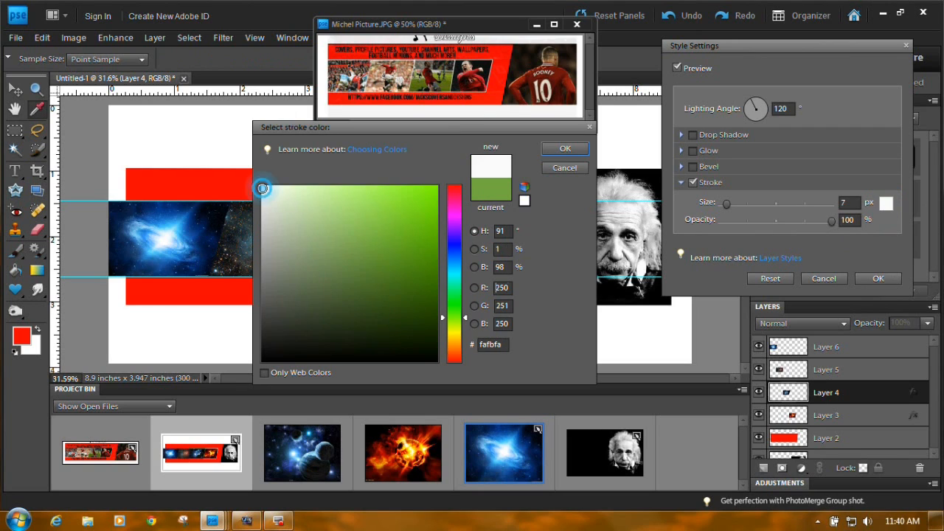
click(563, 149)
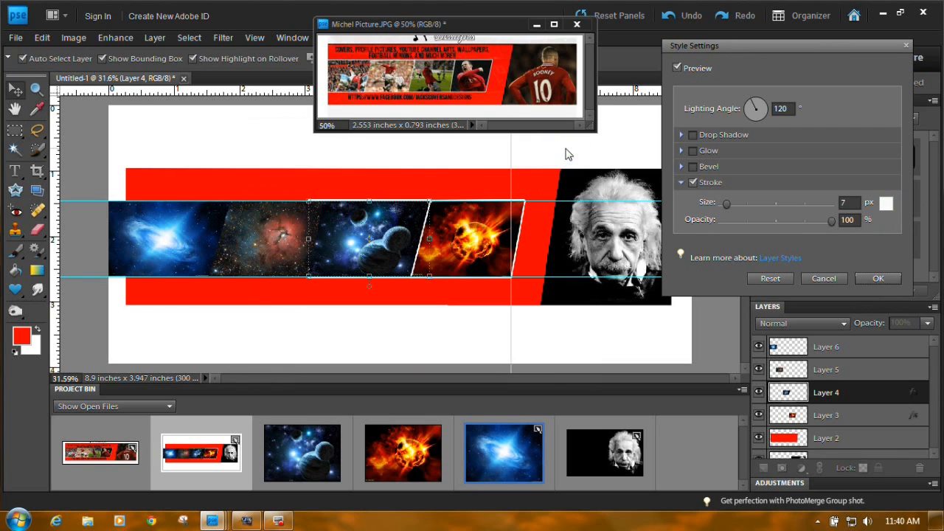
click(878, 278)
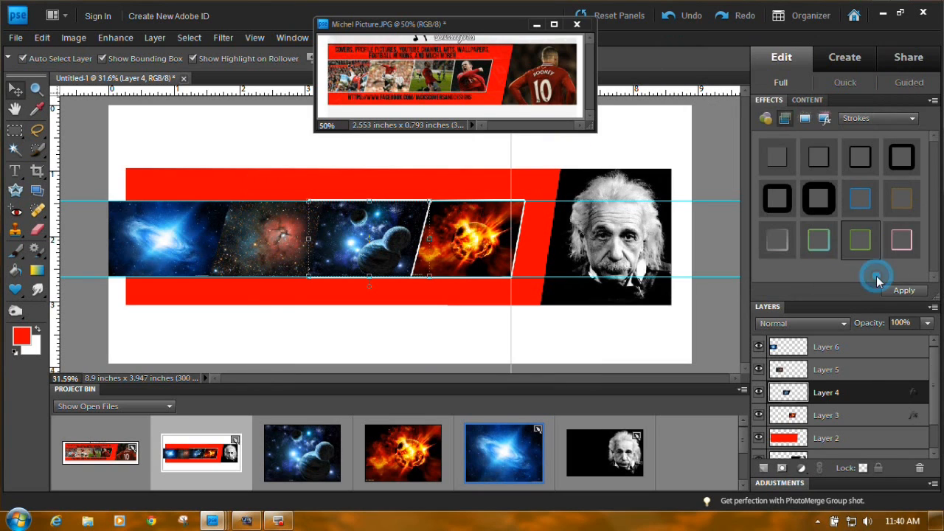
- Apply the Green Stroke 5px style to the nebula picture, Layer 5
double_click(874, 368)
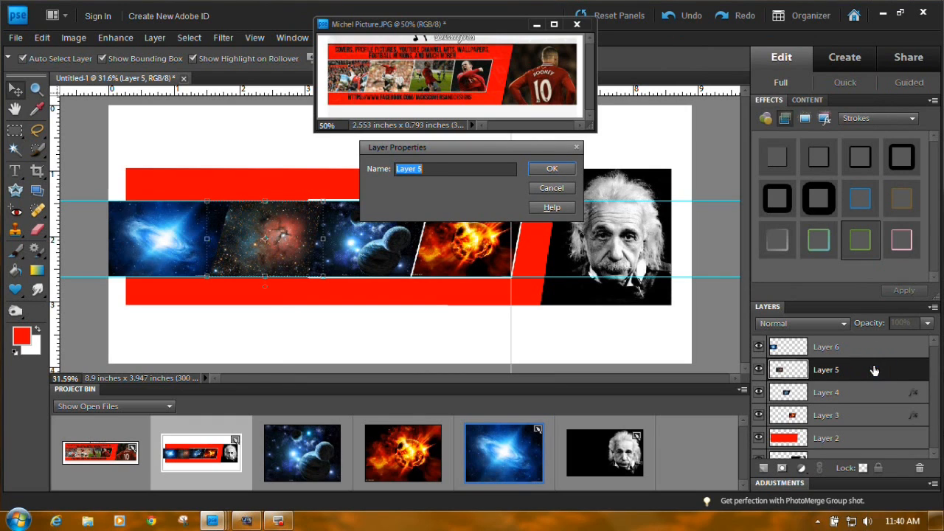
click(555, 187)
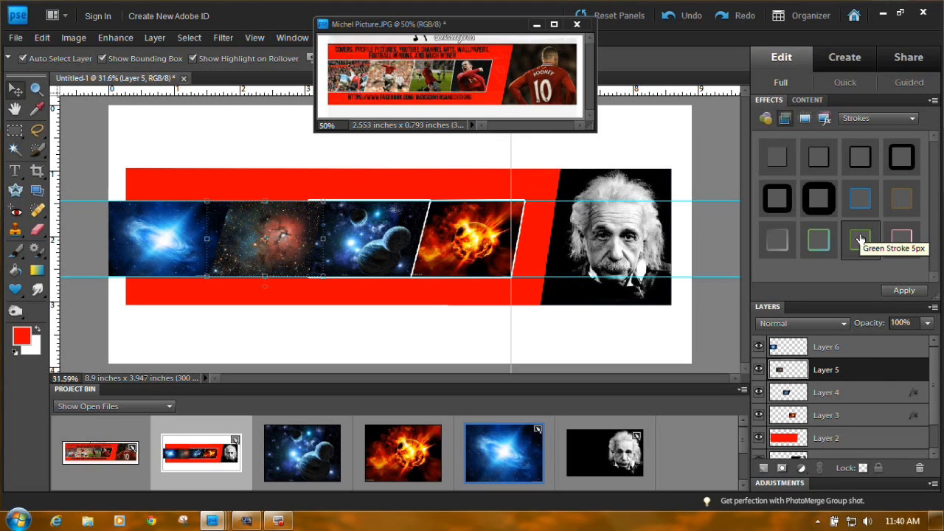
double_click(860, 241)
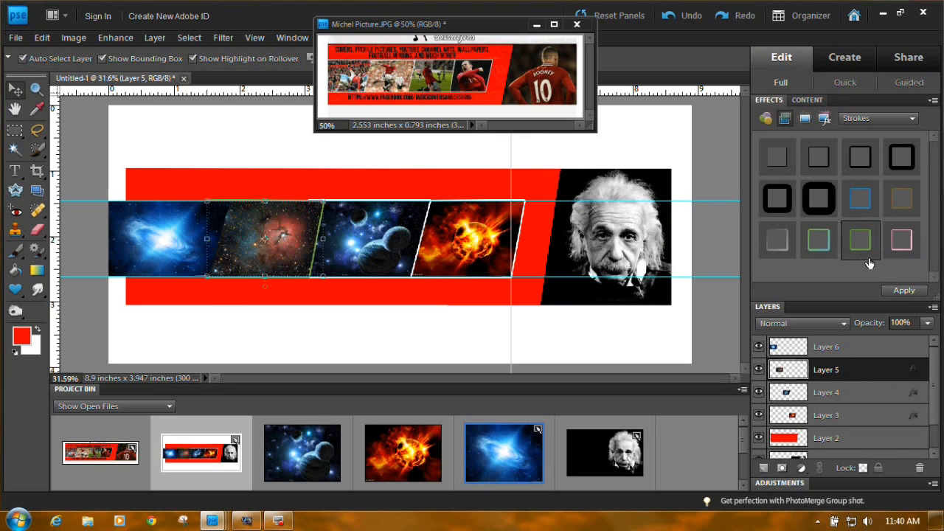
- Recolour the stroke of the nebula picture on Layer 5 to near-white fbfdfa in its style settings
double_click(912, 368)
click(886, 203)
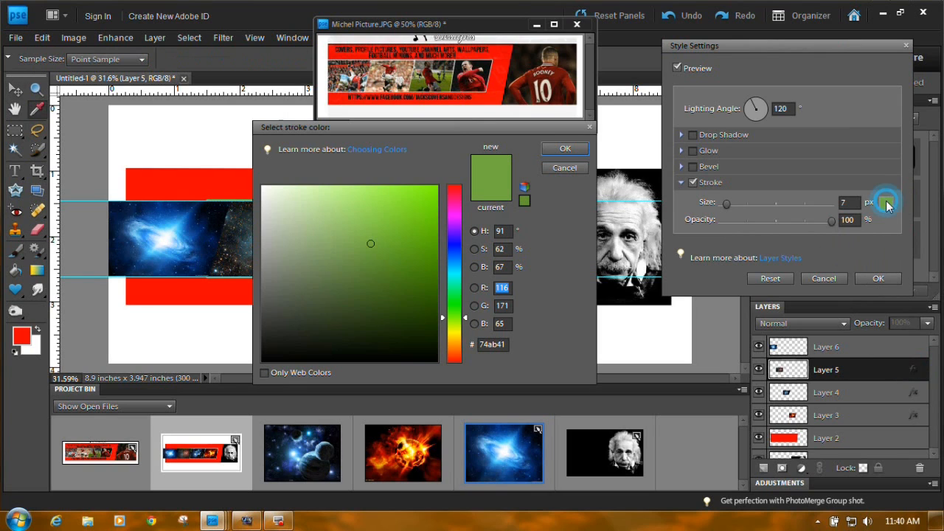
click(264, 187)
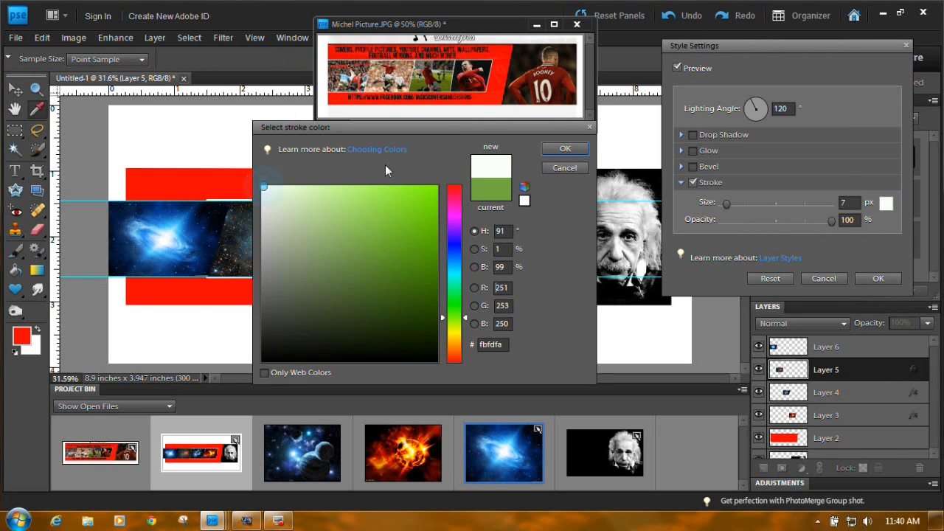
click(565, 149)
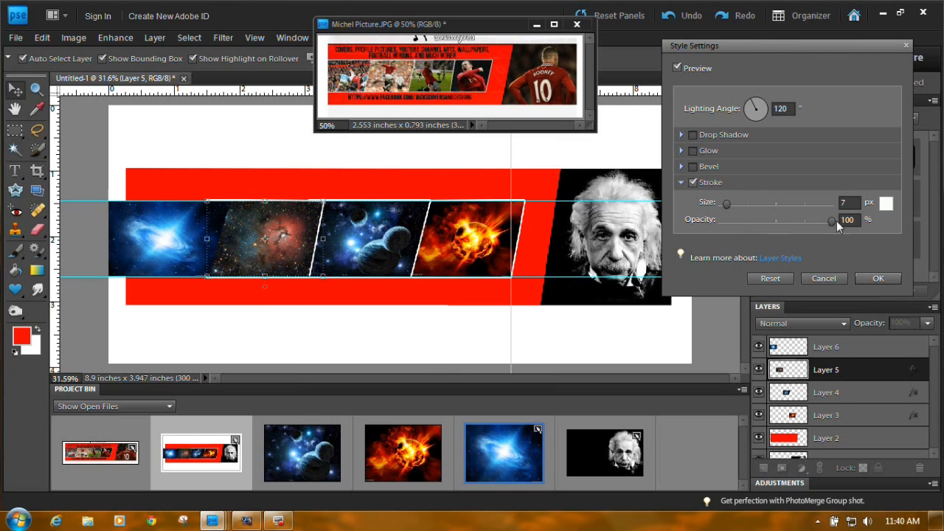
click(878, 279)
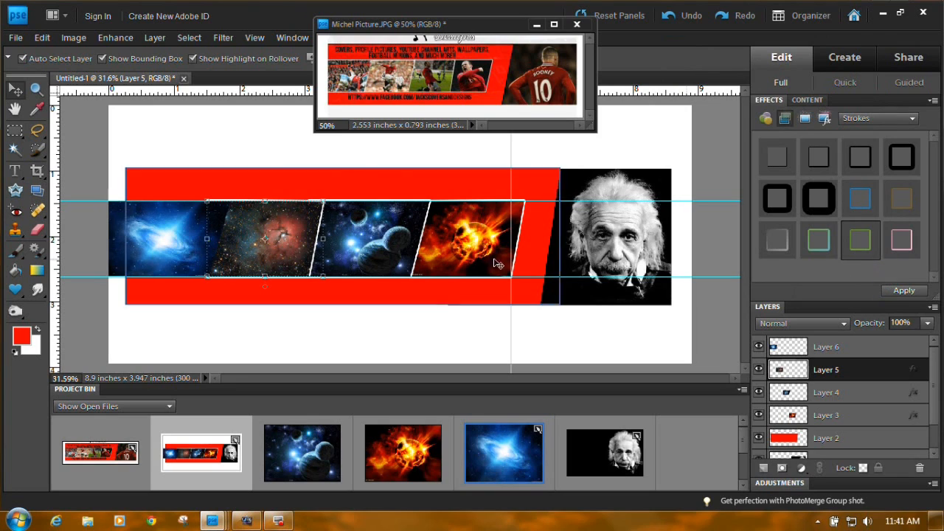
- Select the blue galaxy picture, Layer 6
click(169, 230)
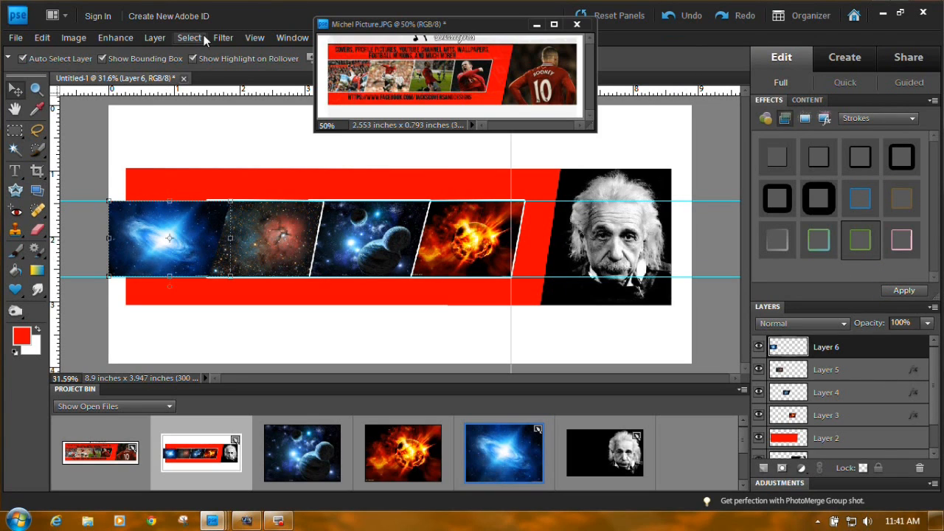
click(155, 41)
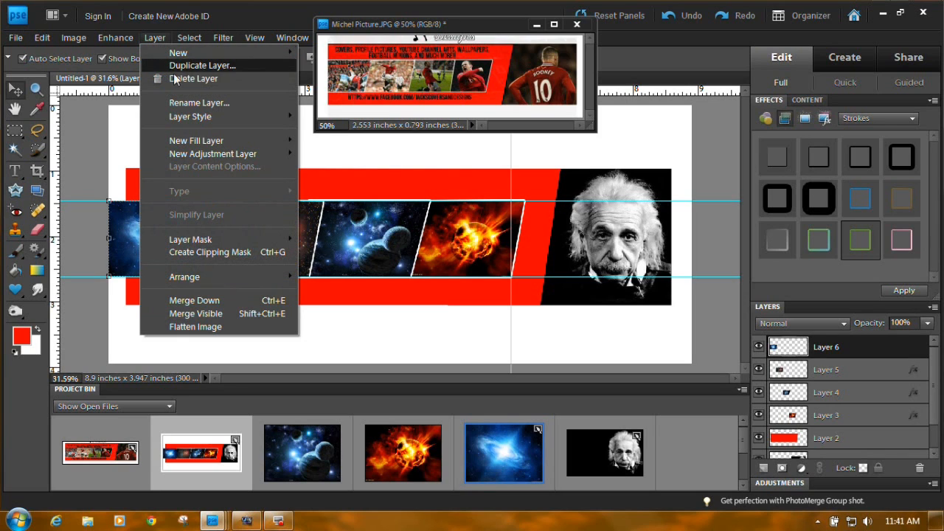
mouse_move(188, 117)
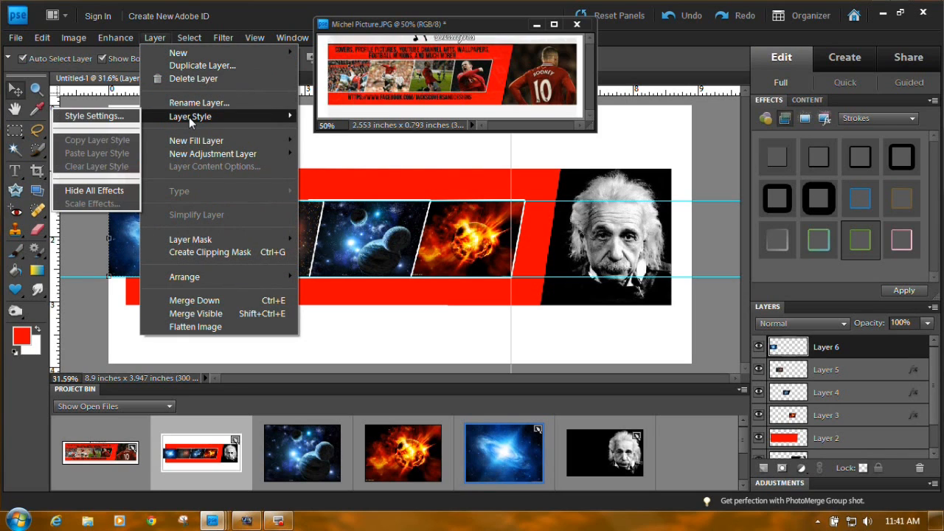
click(105, 118)
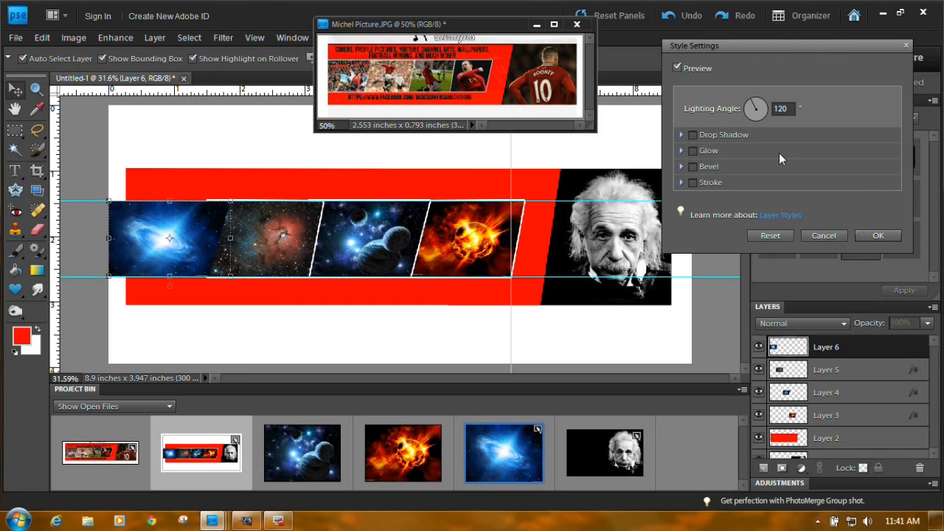
click(837, 235)
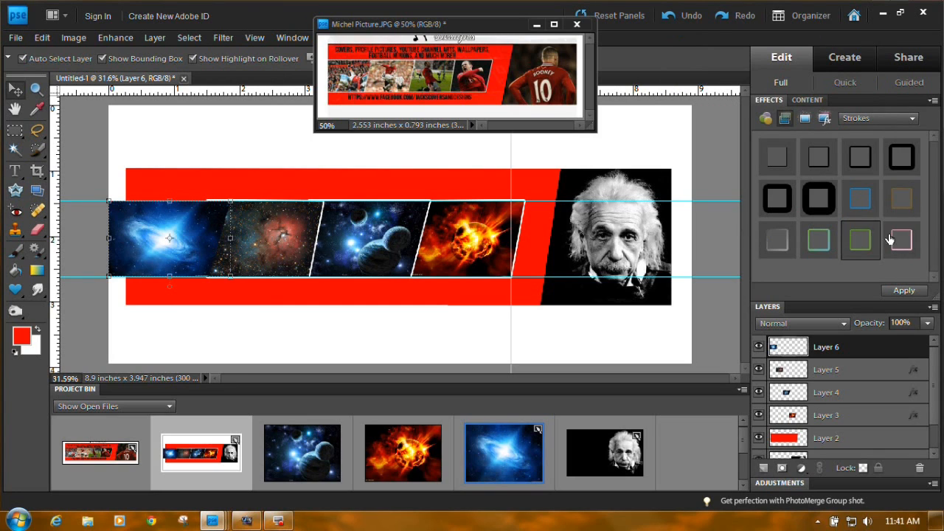
- Apply the Green Stroke 5px style to the blue galaxy picture, Layer 6, and recolour its stroke to near-white fafcf9
double_click(865, 243)
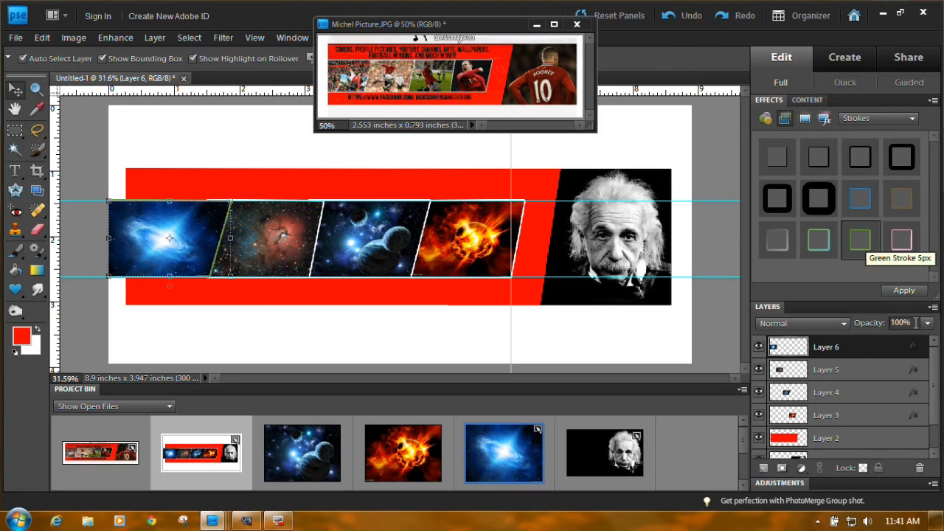
double_click(913, 346)
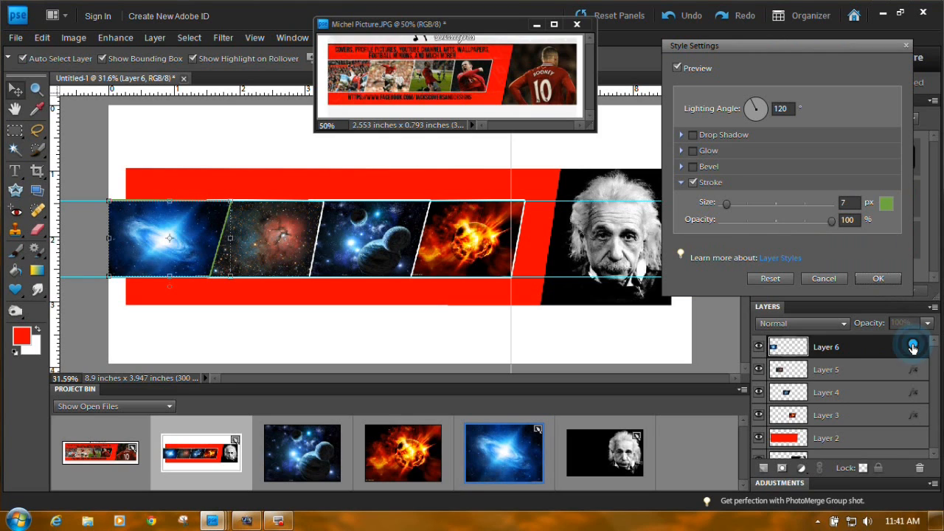
click(886, 204)
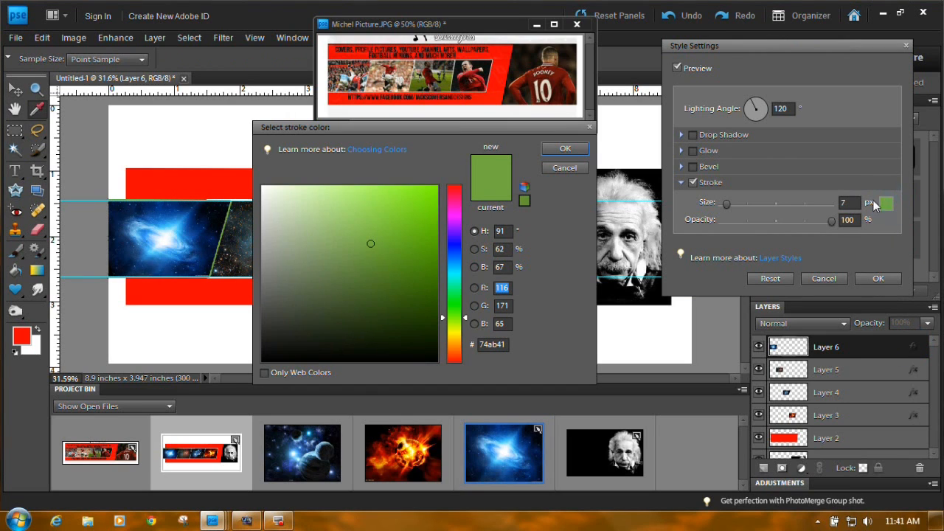
click(265, 189)
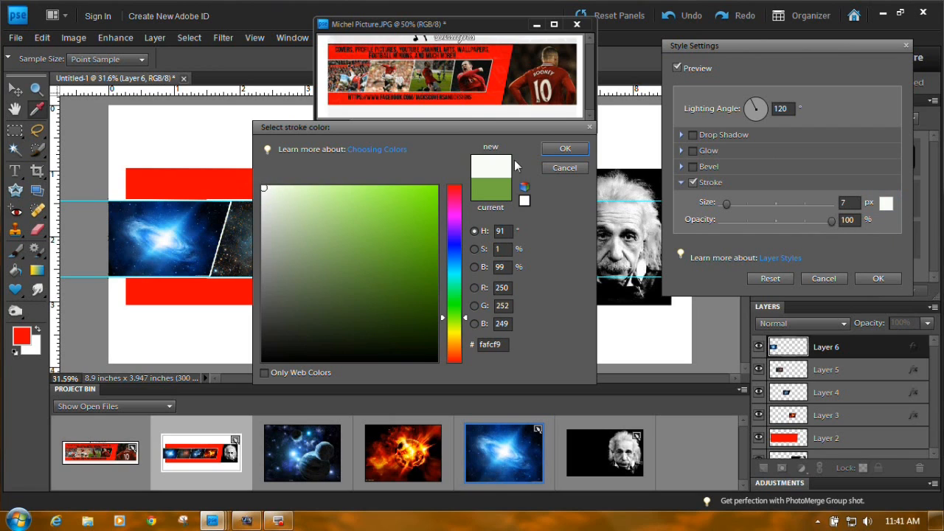
click(558, 149)
click(878, 279)
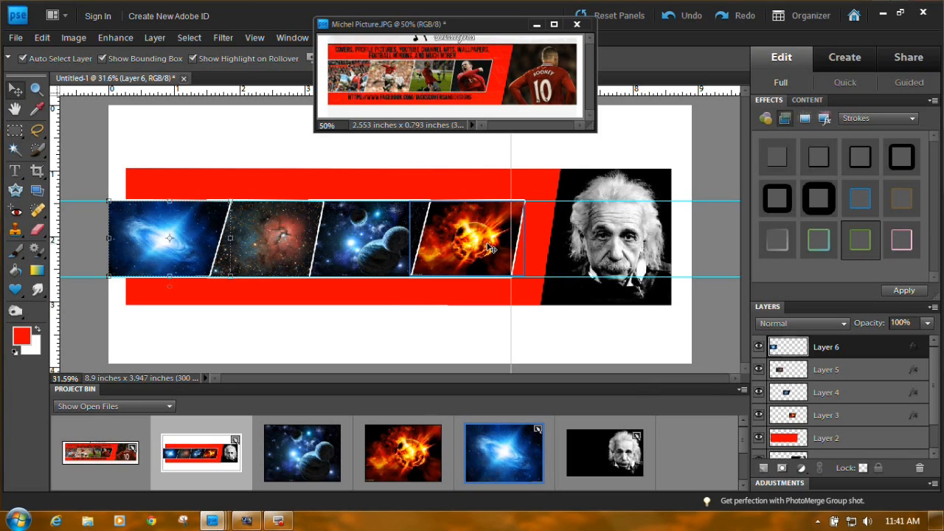
- Stretch the red block, Layer 2, to 104.0% width so its left edge meets the canvas's left edge
click(228, 184)
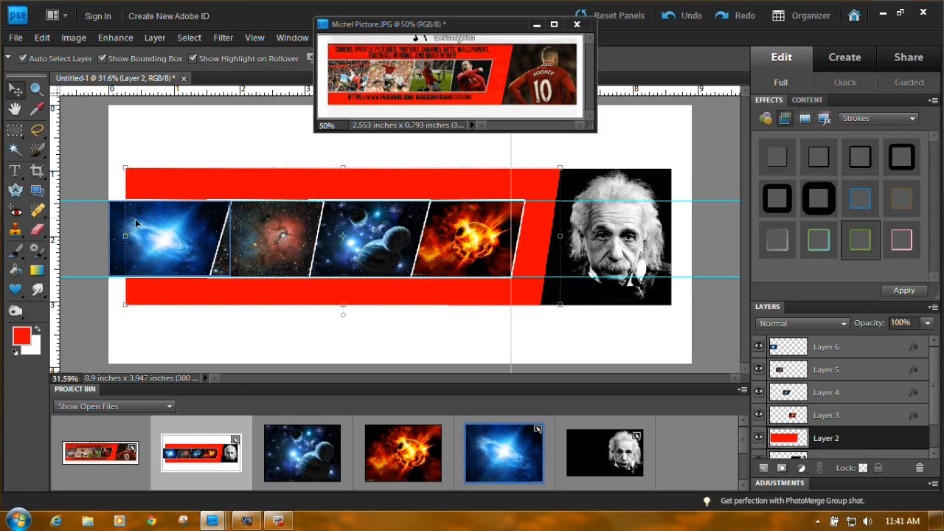
drag(123, 238, 112, 238)
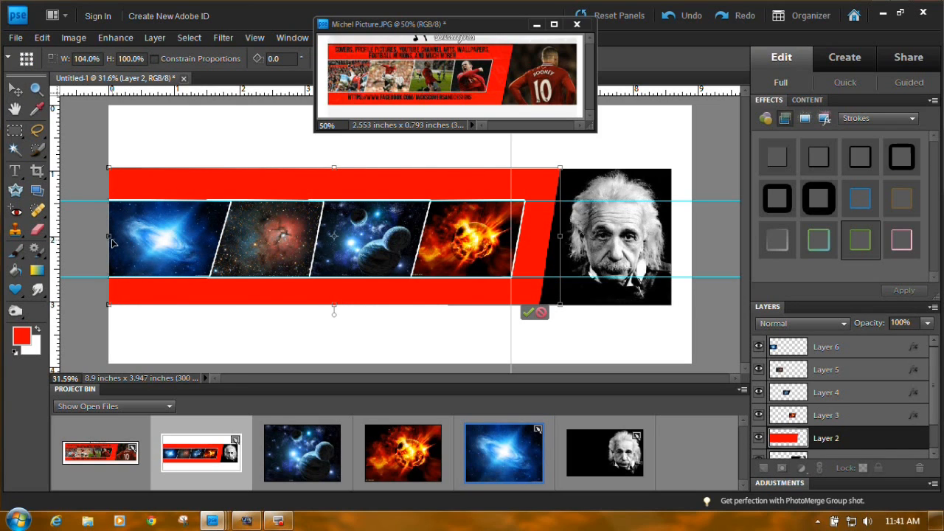
click(527, 315)
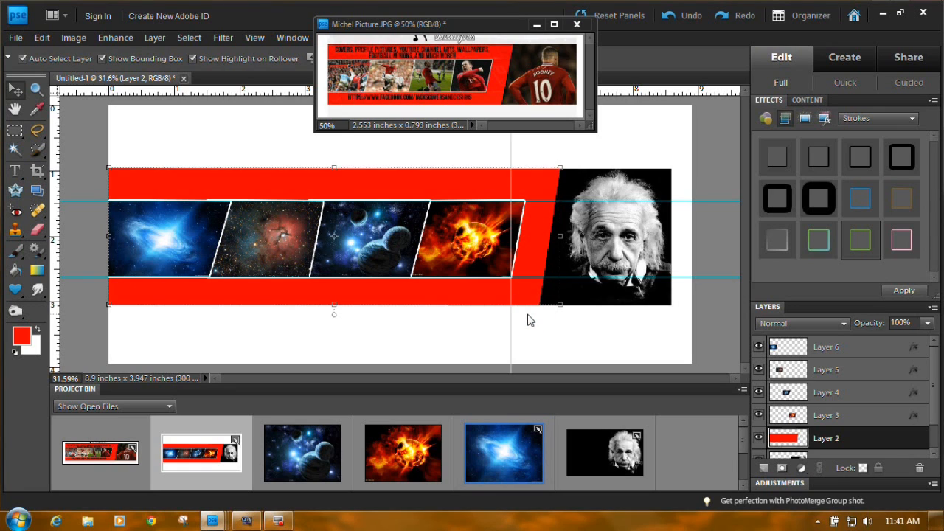
- Minimise the reference window and examine close up how the upper outlines of the fiery and planets pictures line up
click(544, 29)
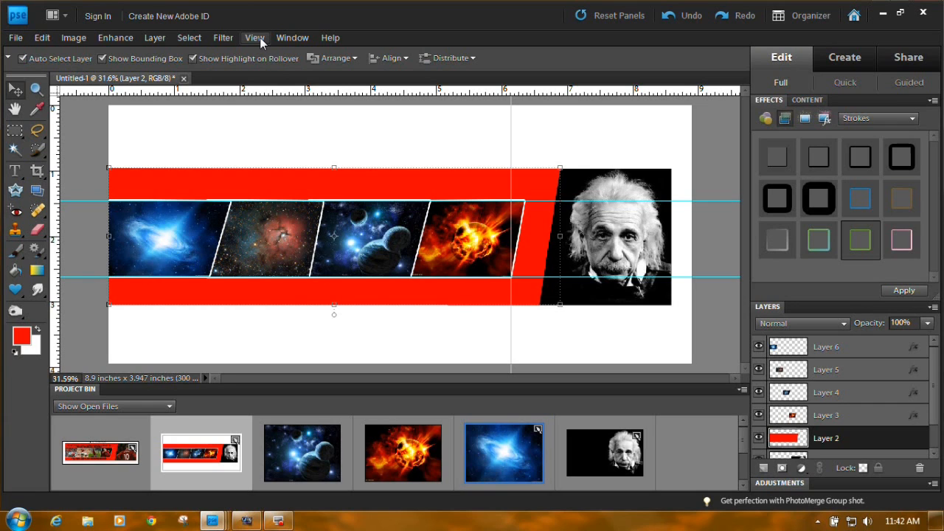
click(37, 88)
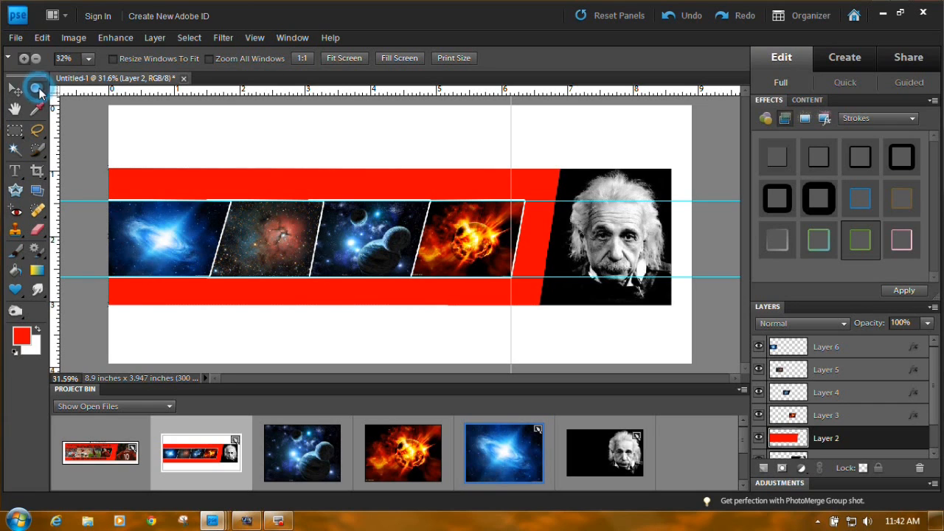
drag(417, 184, 481, 220)
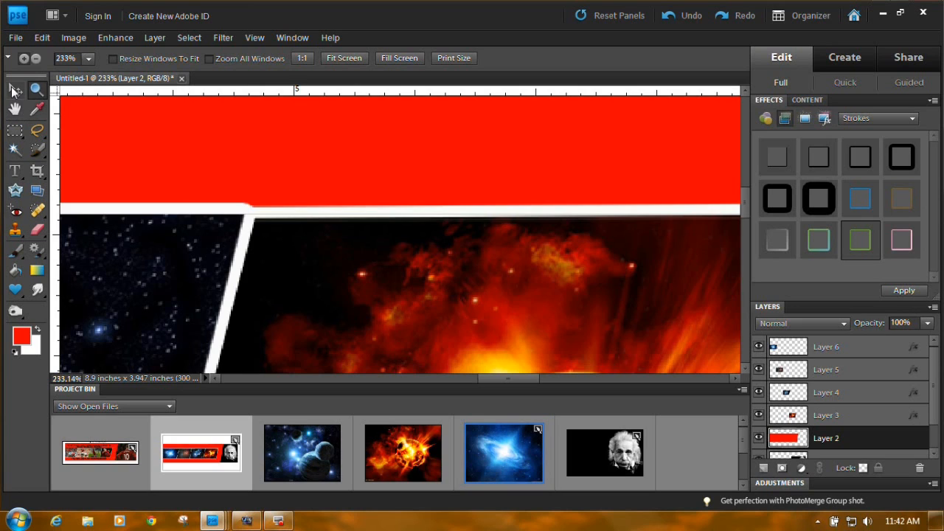
click(14, 90)
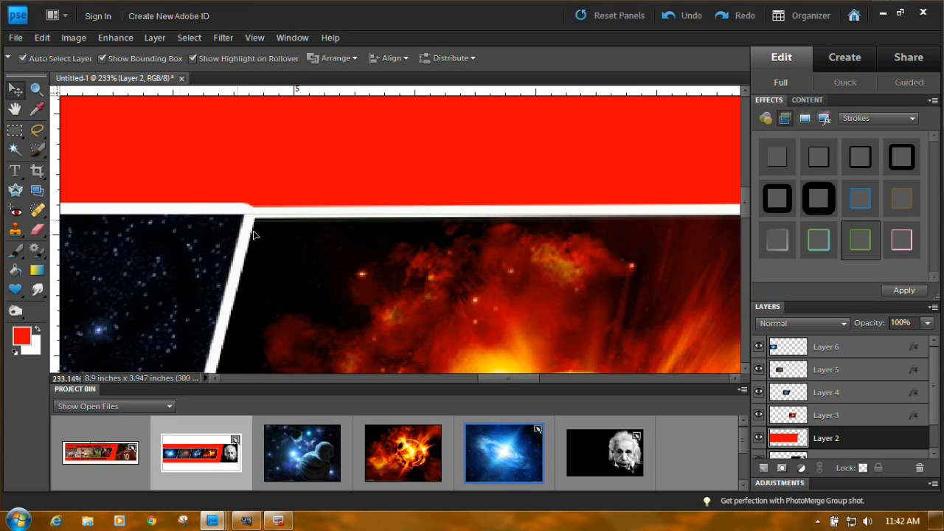
click(310, 274)
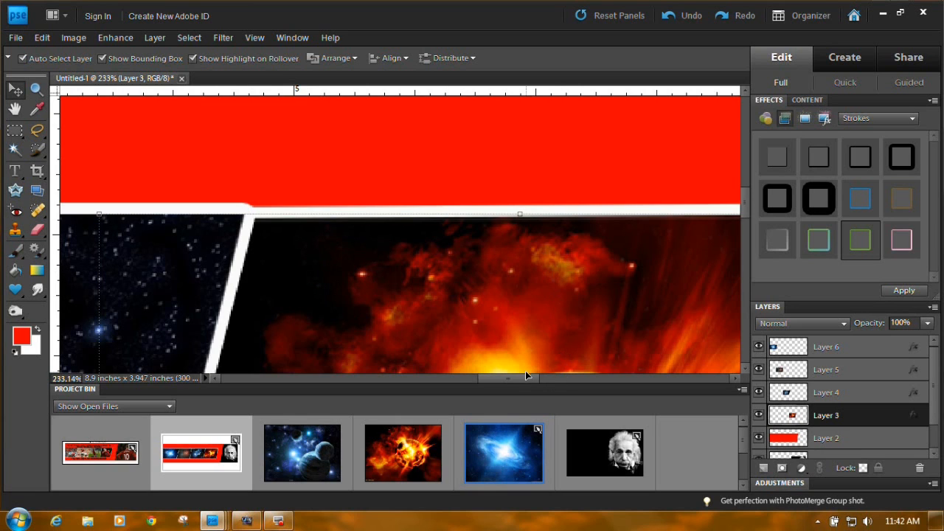
drag(525, 379, 562, 379)
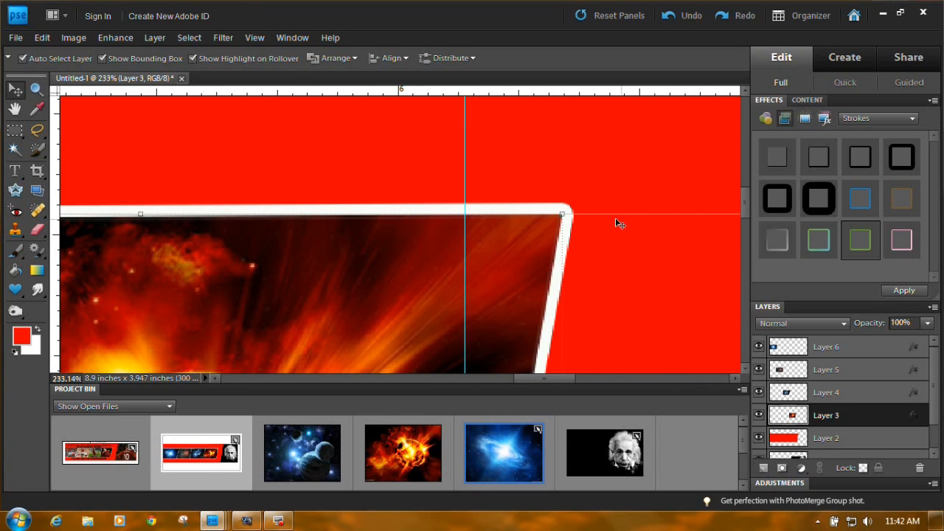
drag(550, 381, 485, 391)
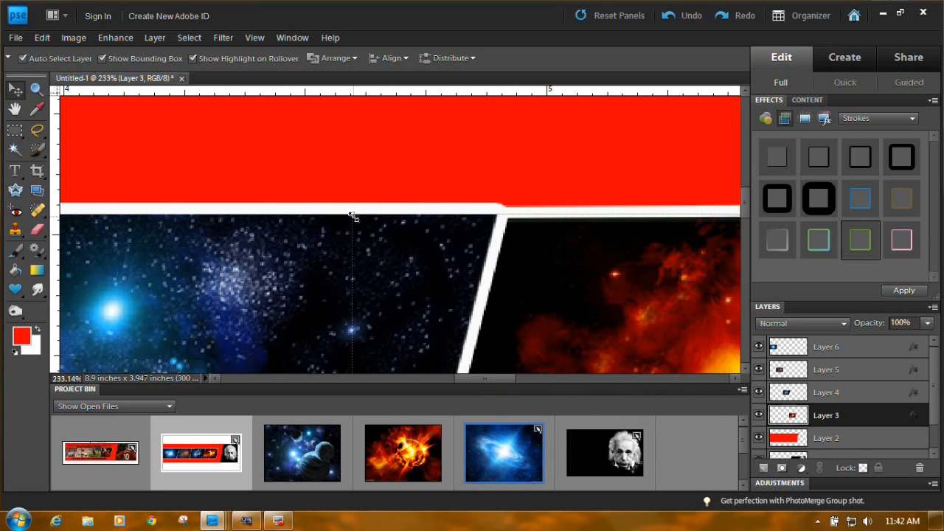
- Scale the fiery picture, Layer 3, proportionally to 100.1% from its upper-left corner
click(407, 269)
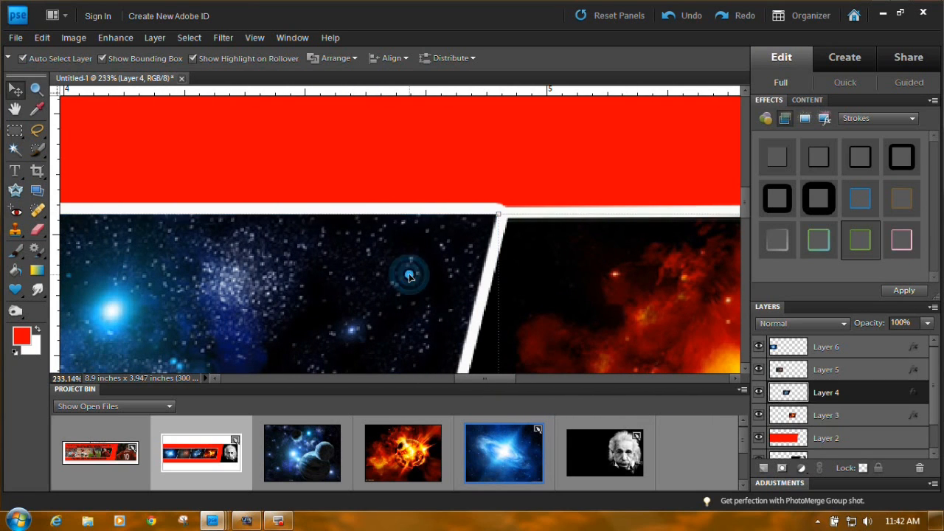
click(571, 269)
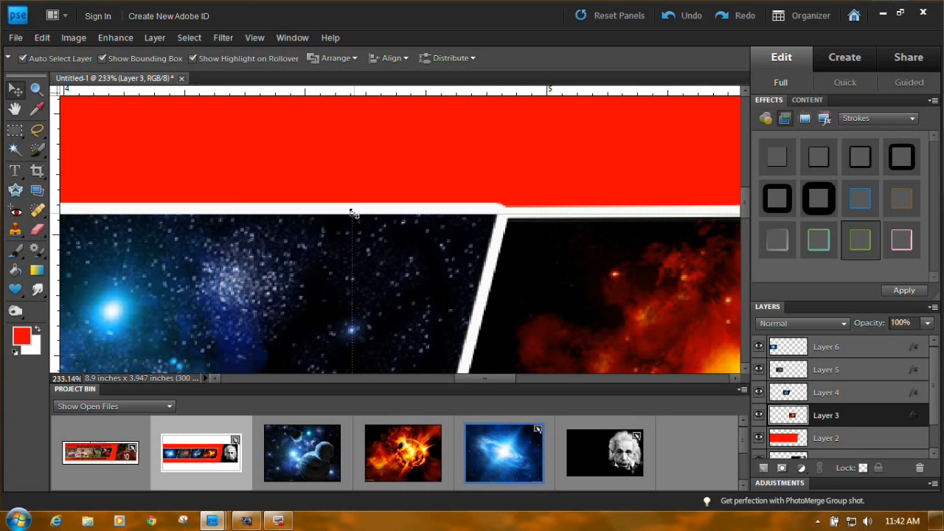
drag(352, 217, 354, 210)
drag(354, 211, 352, 214)
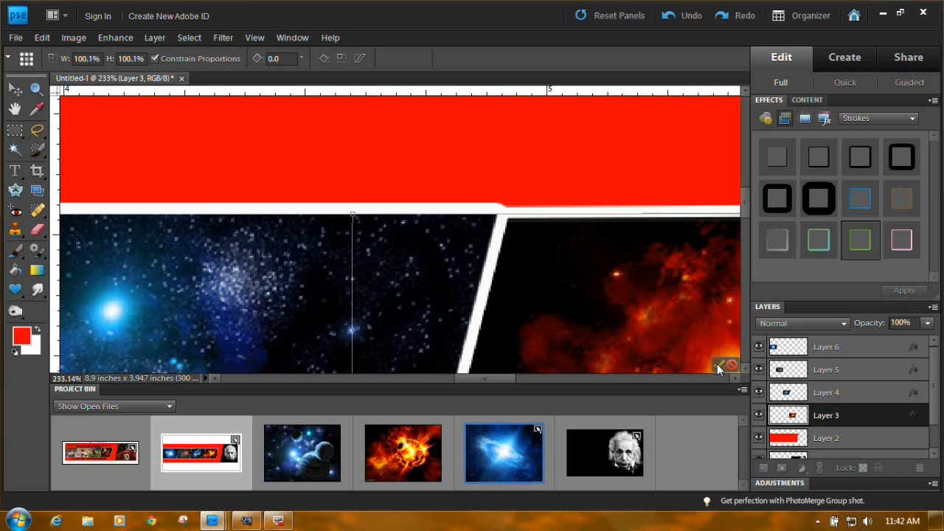
click(717, 364)
- Distort the fiery picture's upper-left corner slightly upward, to 99.8% width and 100.2% height, to level its upper outline with the planets picture's
click(270, 228)
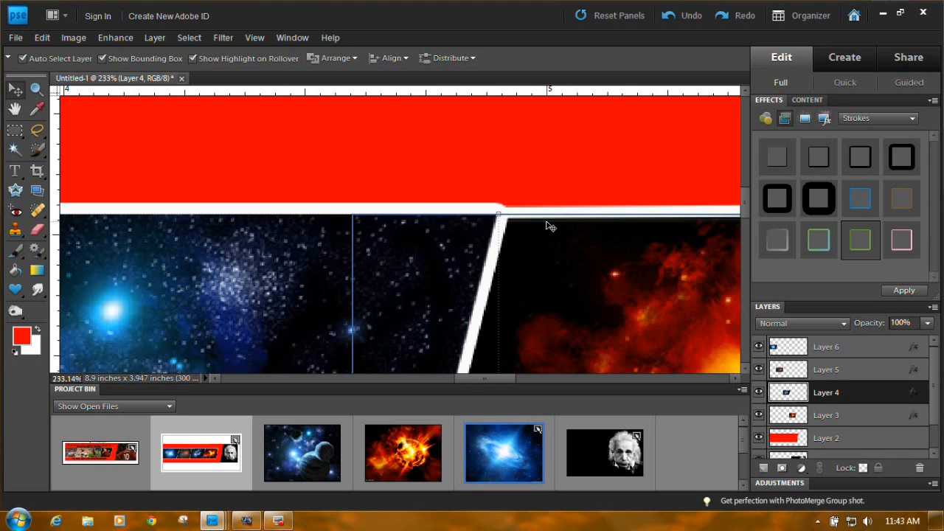
click(544, 251)
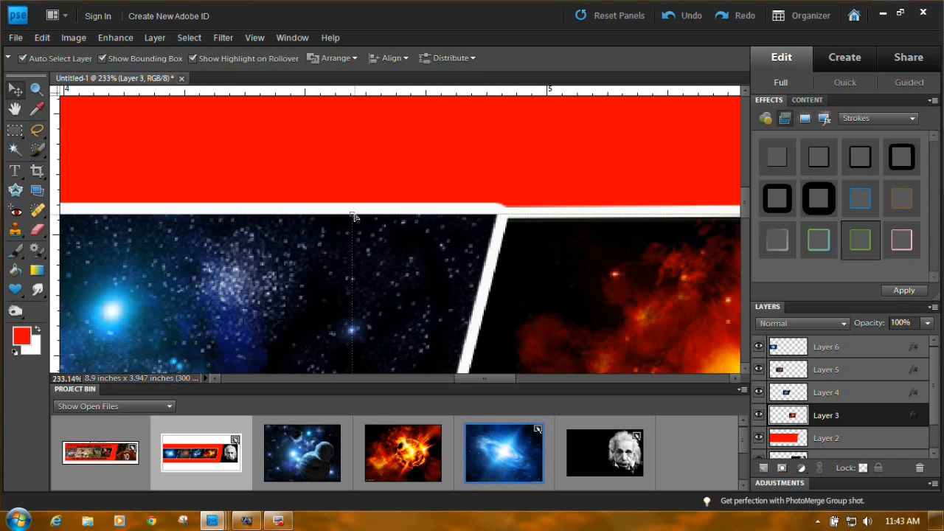
drag(352, 215, 352, 210)
click(308, 268)
click(719, 364)
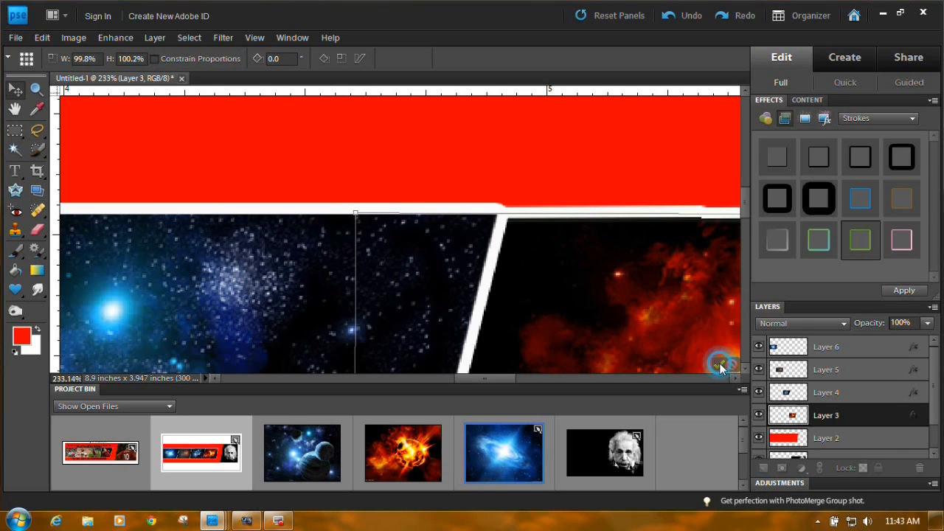
- Scale the planets picture, Layer 4, very slightly from its upper-right corner to level its upper outline with the fiery picture's
click(318, 291)
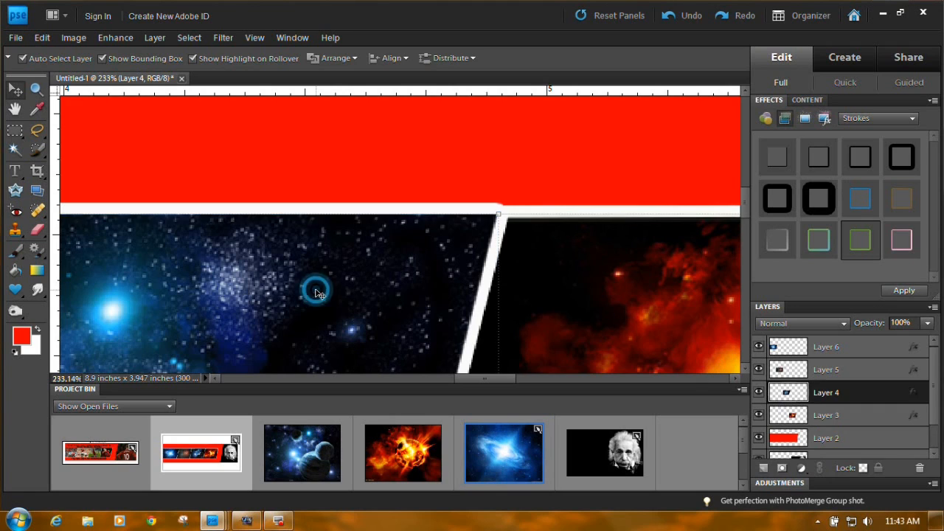
click(499, 217)
drag(499, 217, 499, 217)
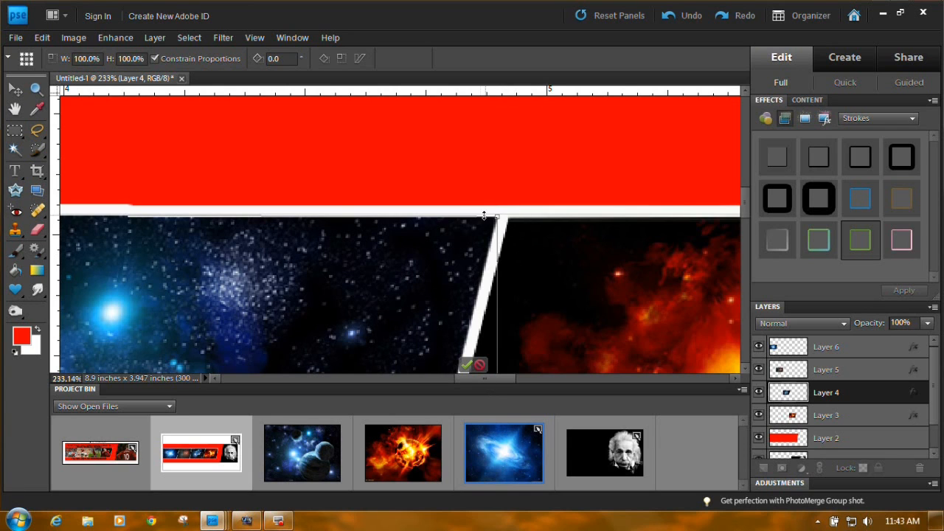
click(467, 366)
- Distort the planets picture's upper-left corner slightly downward, to 100.1% width and 99.9% height, to level it with the nebula picture's outline
drag(485, 378, 416, 380)
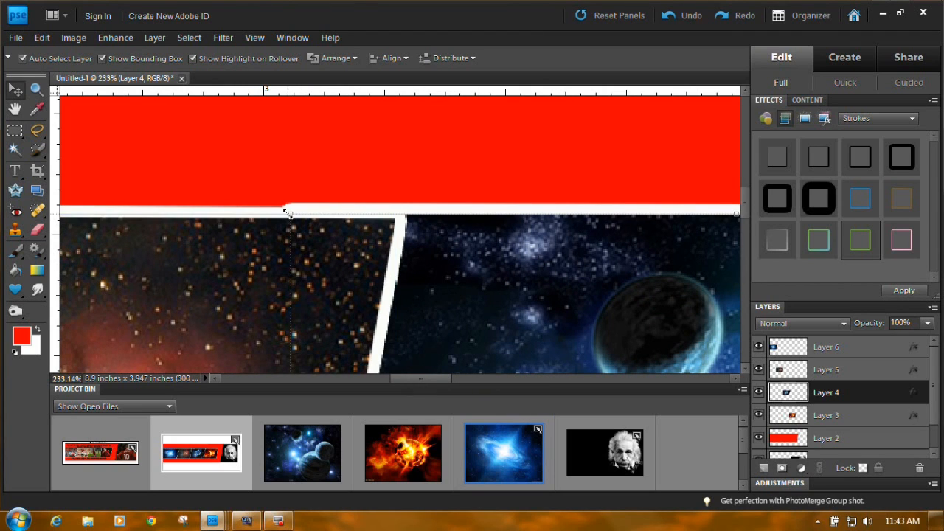
drag(290, 214, 291, 219)
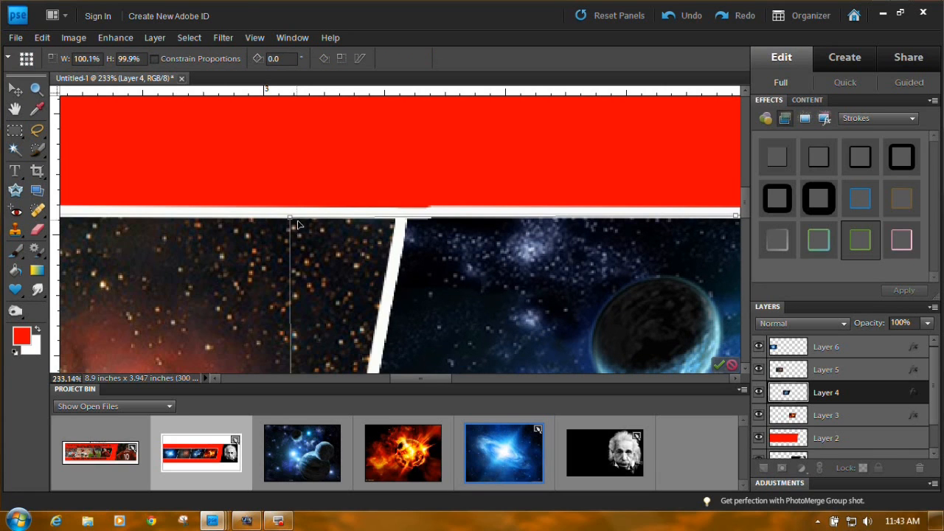
drag(425, 378, 332, 384)
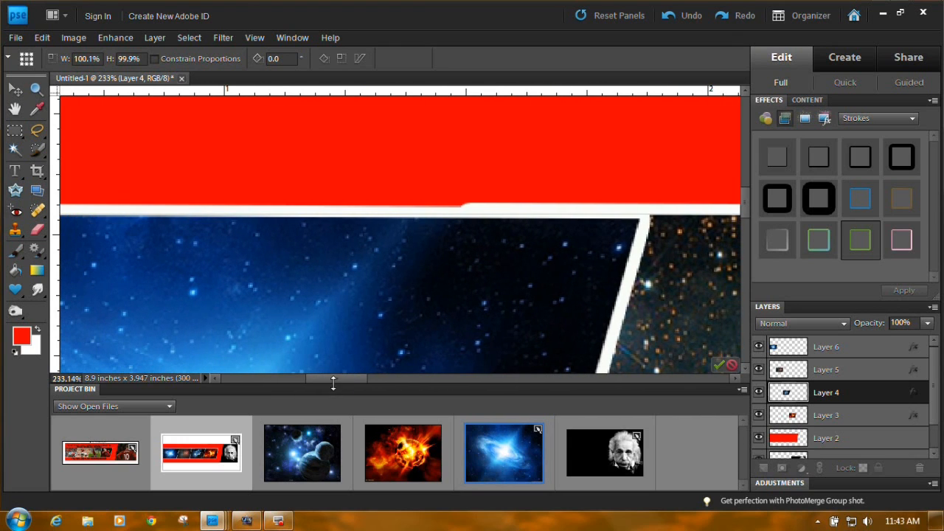
click(718, 364)
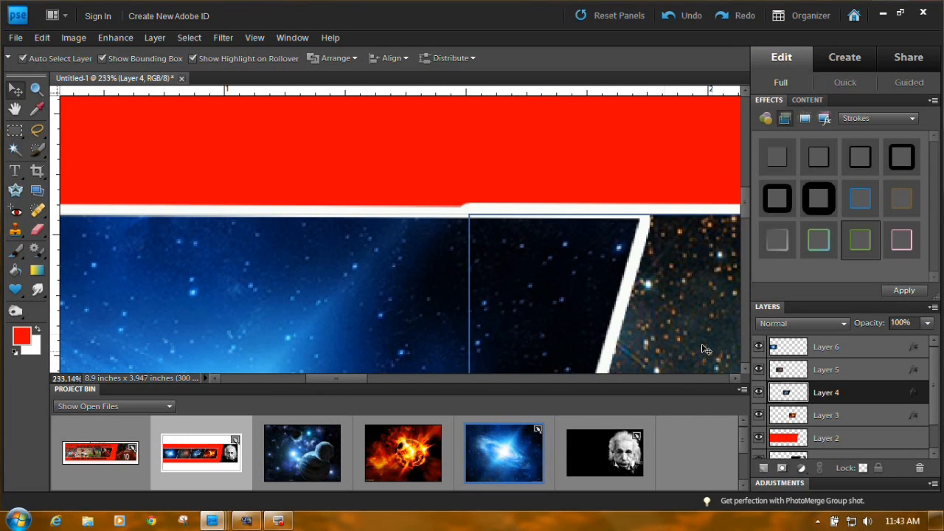
- Scale the reddish nebula picture, Layer 5, very slightly from its upper-left corner to level its upper outline with the blue picture's
click(678, 300)
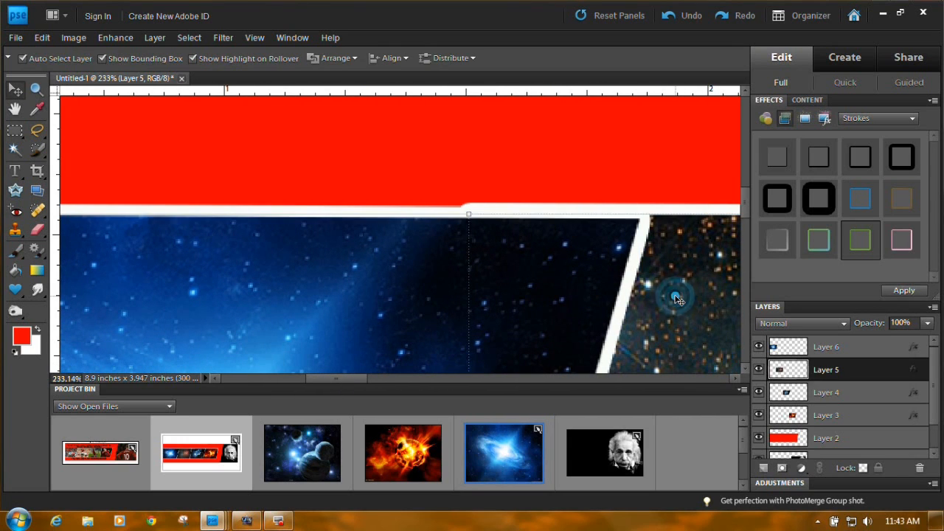
click(469, 216)
drag(469, 216, 470, 218)
click(720, 361)
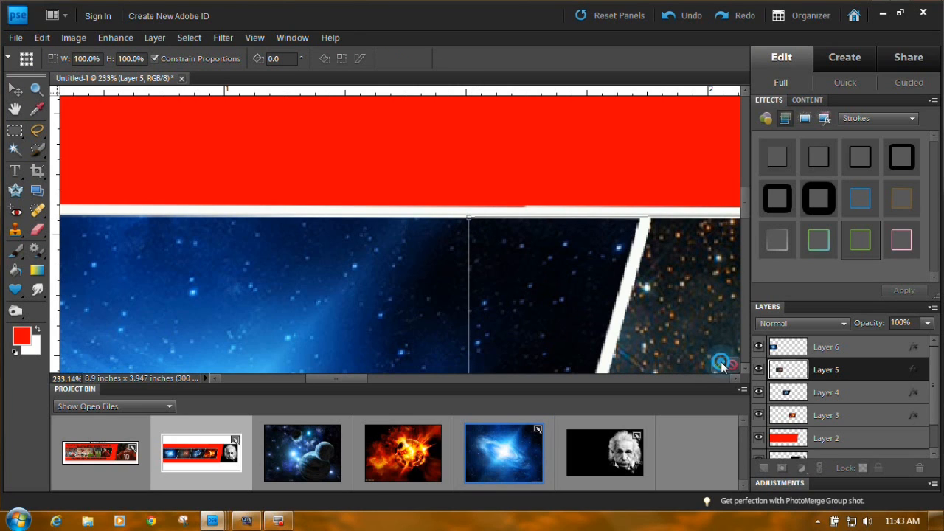
- Select the blue picture, Layer 6, fit the whole banner on screen, and hide the rulers and guides
click(401, 295)
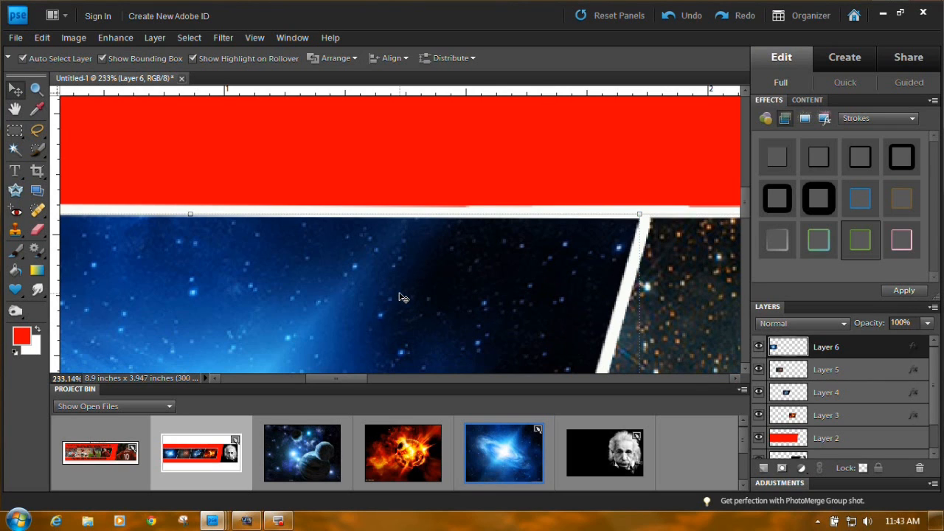
drag(356, 380, 306, 380)
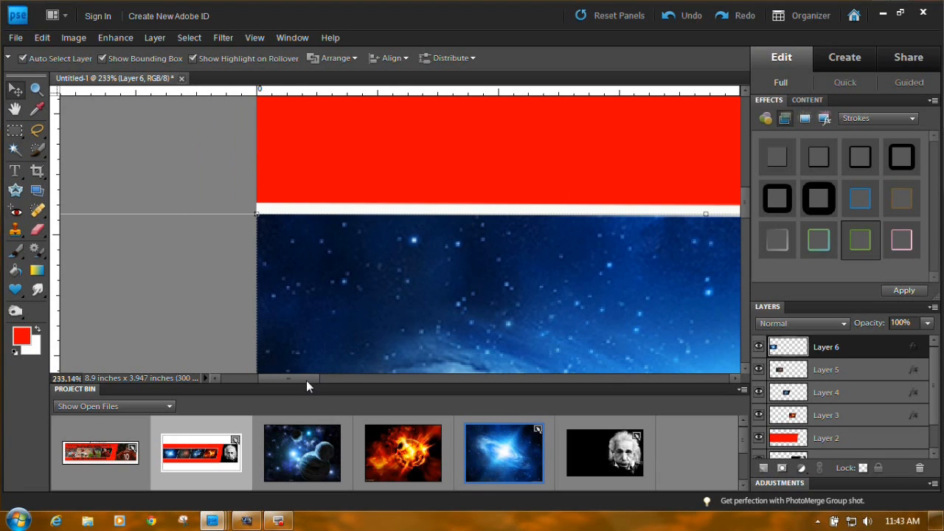
click(254, 37)
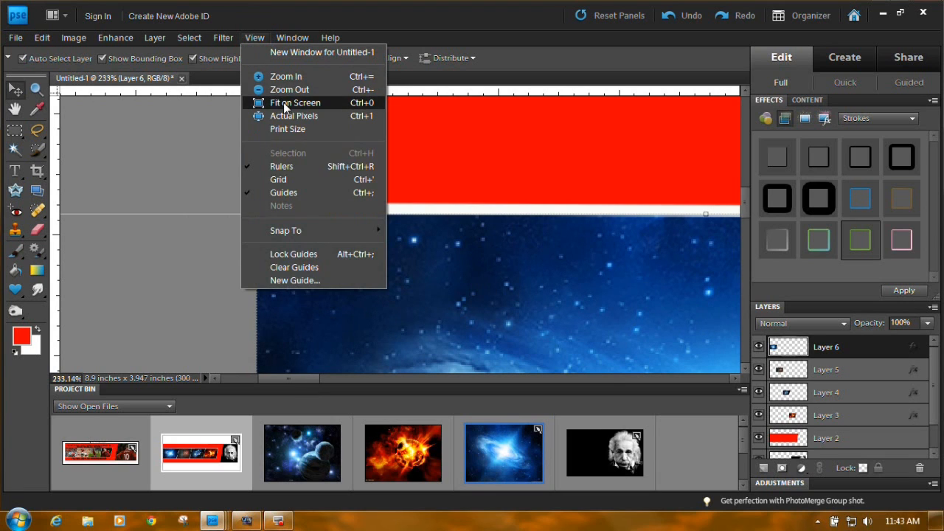
click(284, 102)
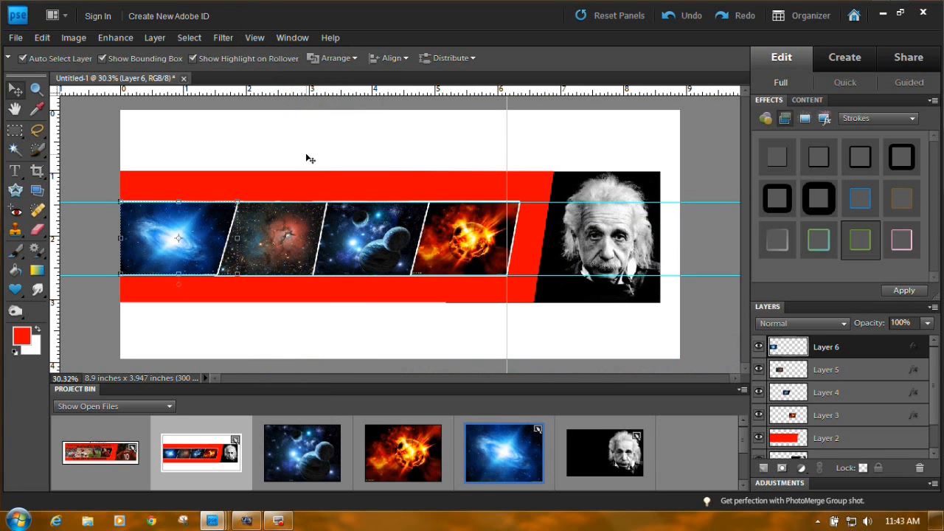
click(256, 39)
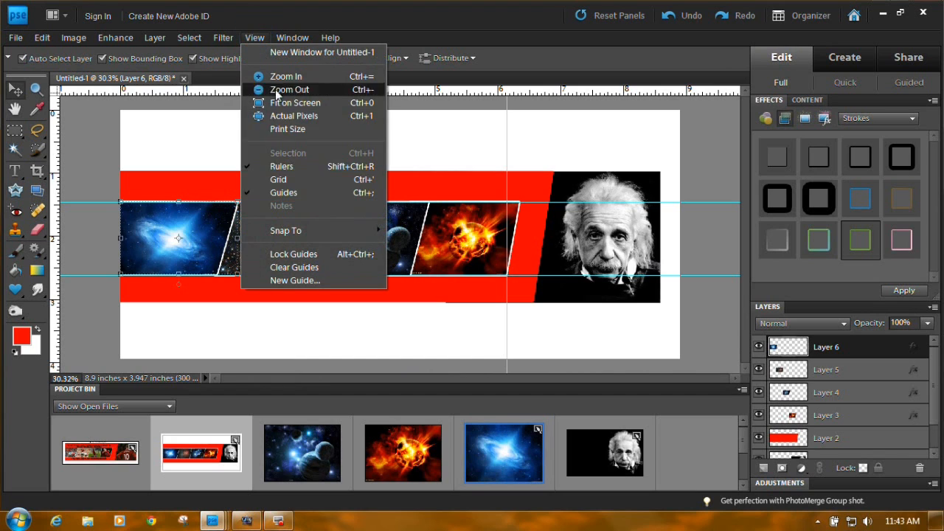
click(284, 166)
click(258, 39)
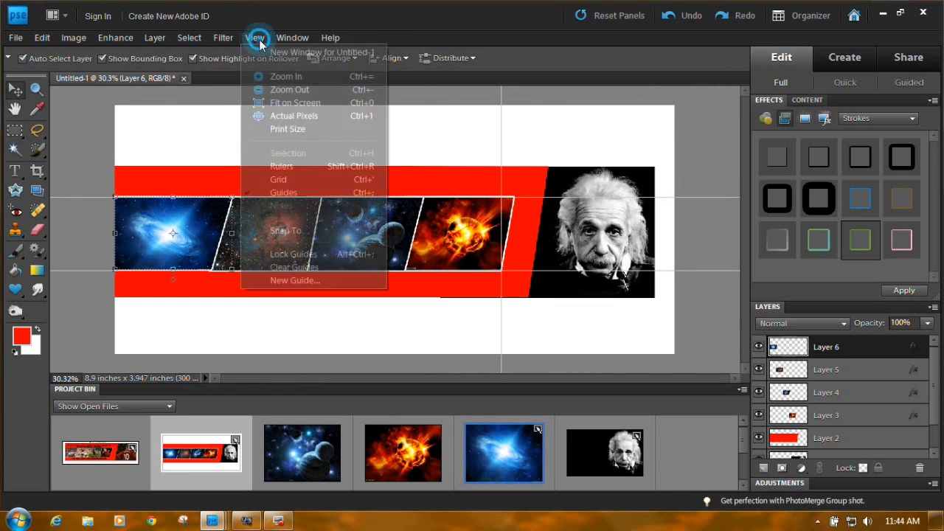
click(286, 194)
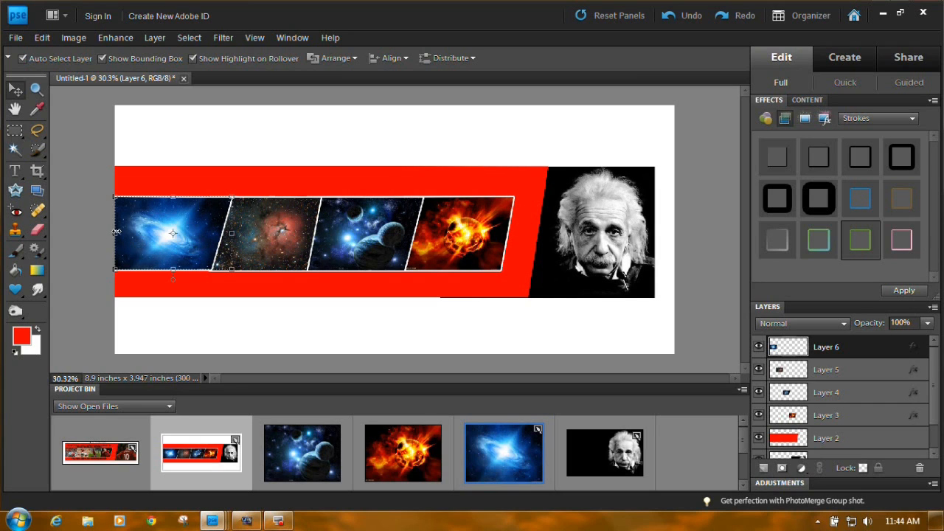
- Narrow the blue picture, Layer 6, to 90.5% width by moving its left edge inward from the canvas edge
drag(115, 232, 125, 232)
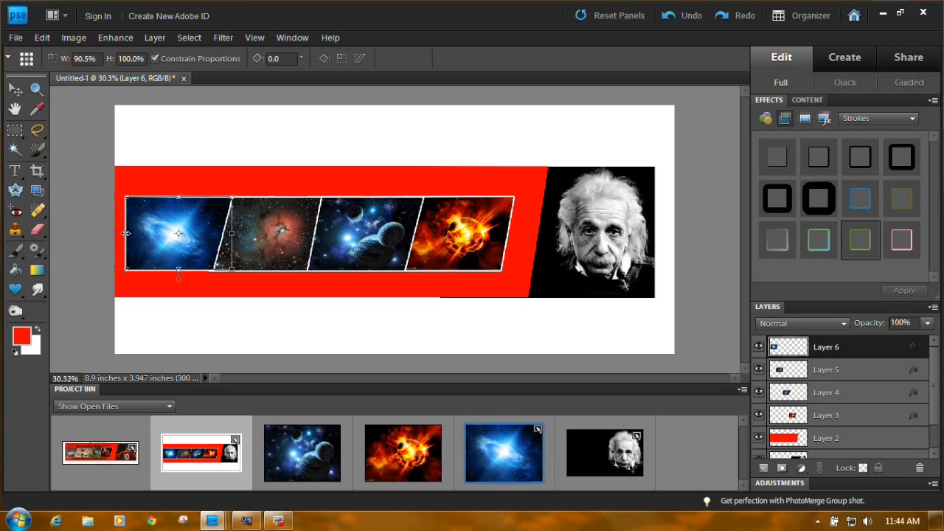
drag(125, 233, 126, 233)
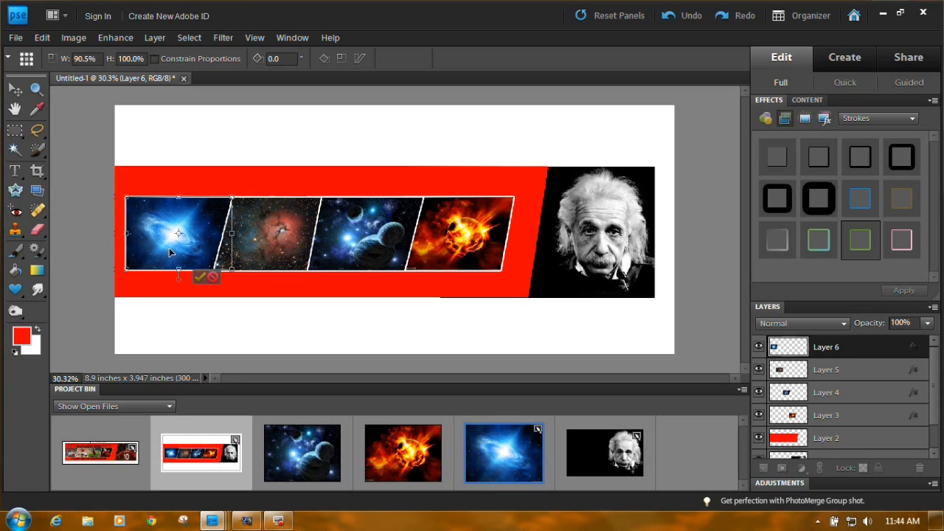
click(200, 278)
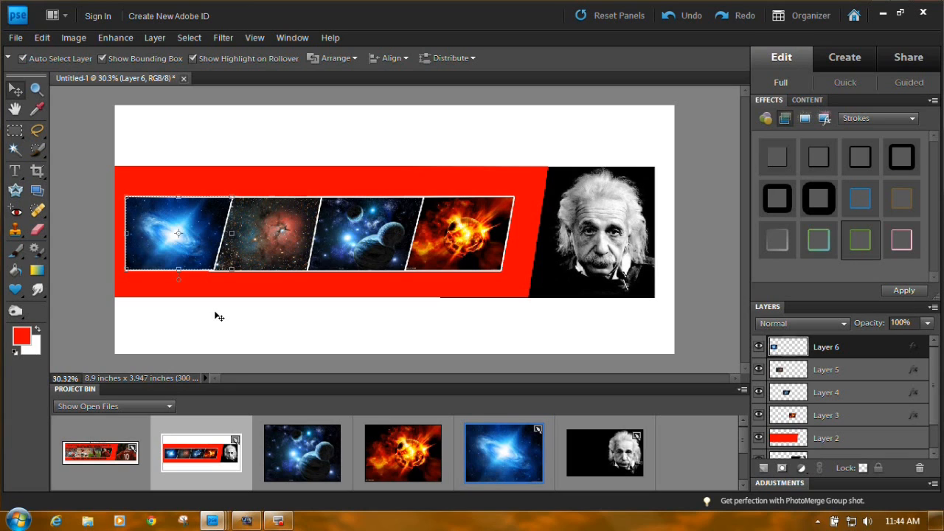
- Crop the canvas without aspect restriction to the red block and Einstein photo, cutting just inside the blue picture's left edge
click(36, 171)
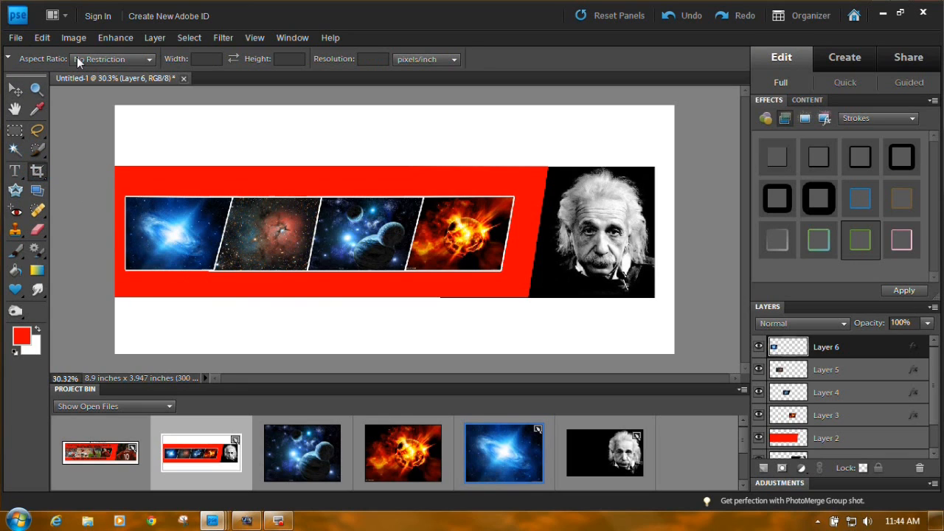
click(141, 57)
click(139, 72)
drag(123, 166, 653, 295)
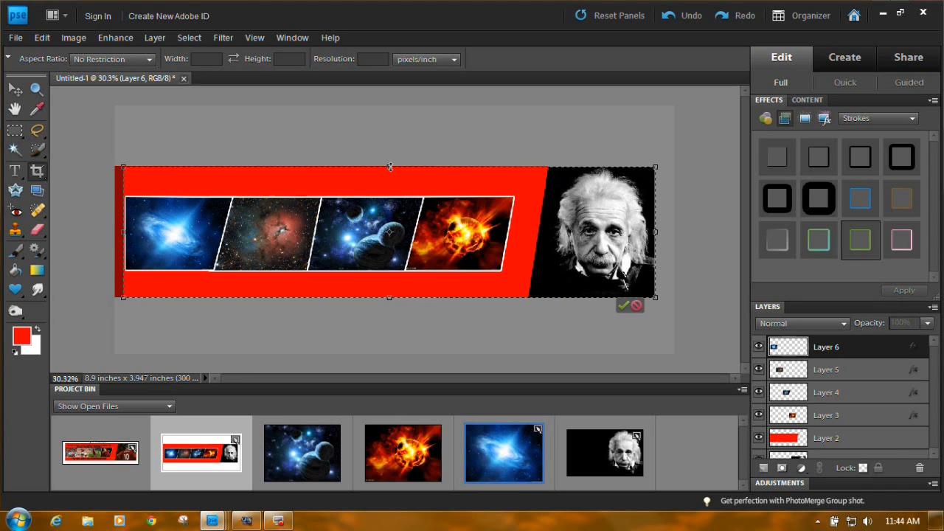
drag(658, 233, 656, 233)
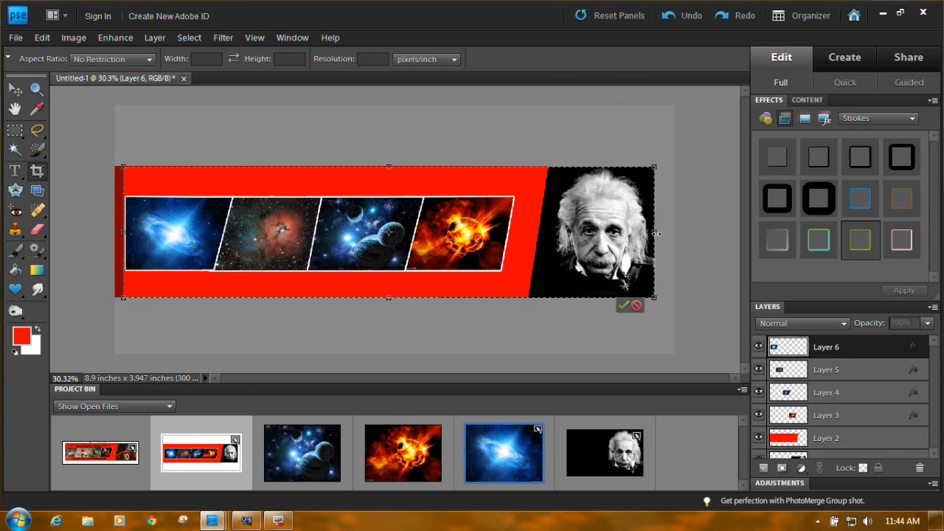
mouse_move(126, 231)
mouse_down()
mouse_move(142, 233)
mouse_move(134, 232)
mouse_up()
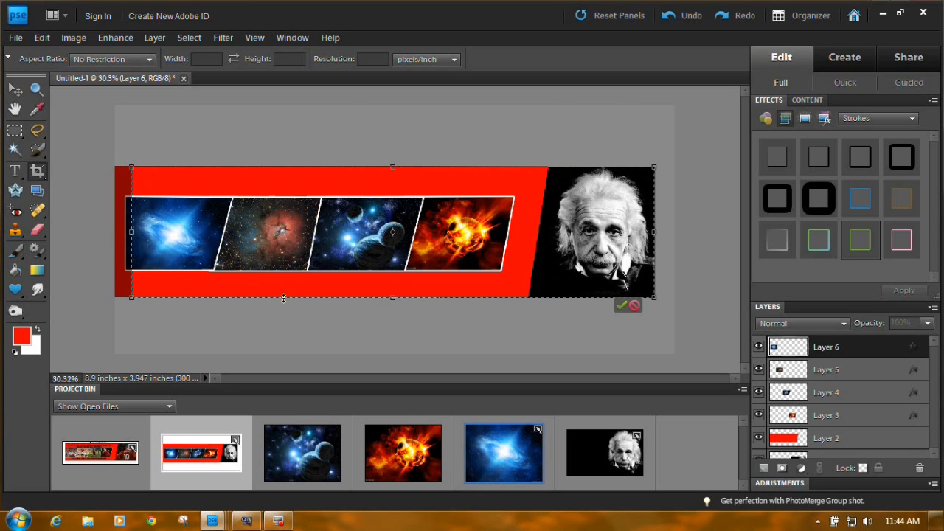
click(622, 306)
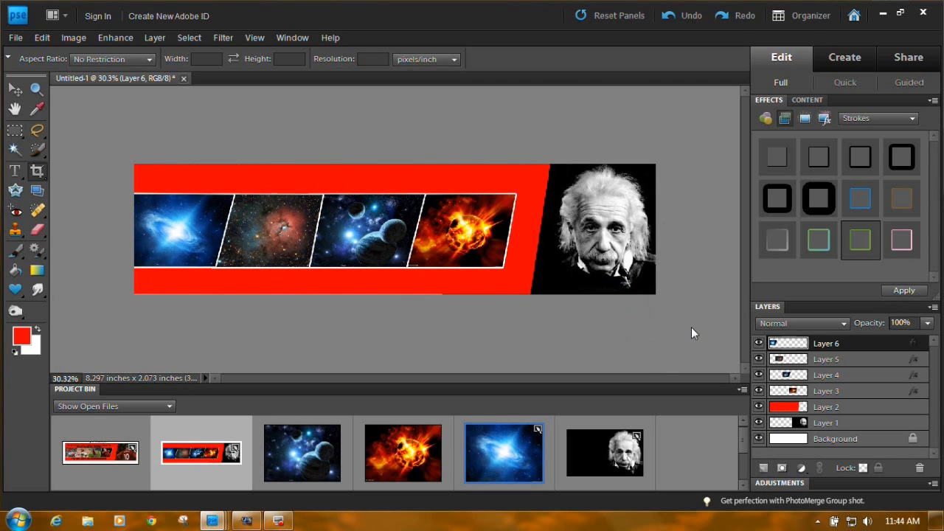
- Restore the reference picture in an enlarged window and magnify it to 100%
right_click(101, 452)
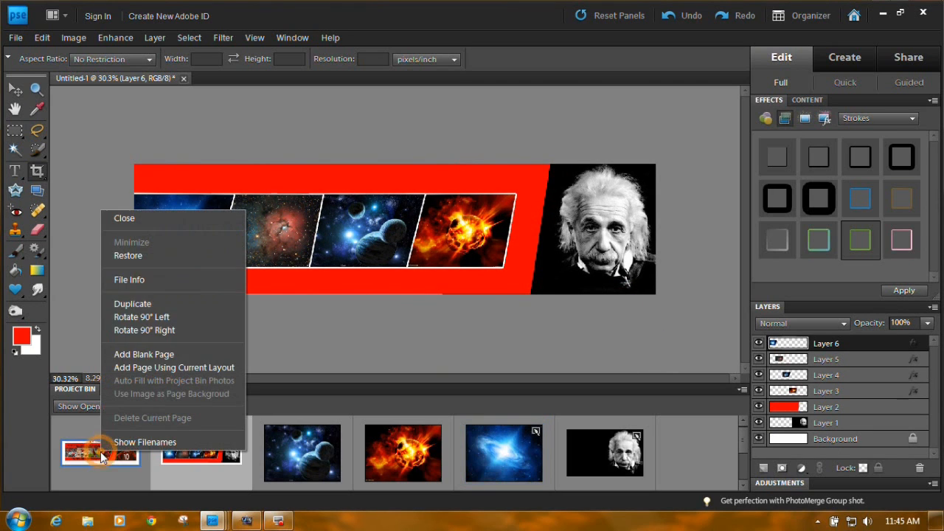
click(135, 255)
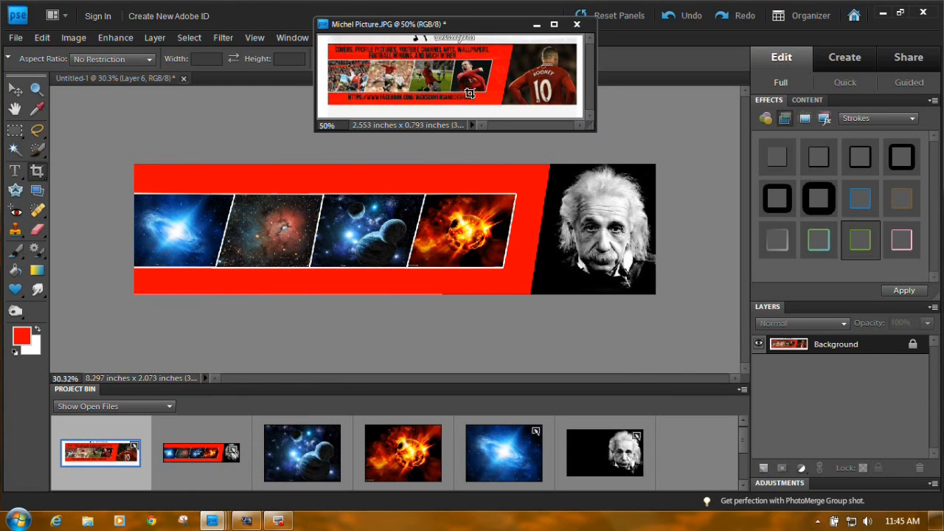
drag(590, 125, 683, 163)
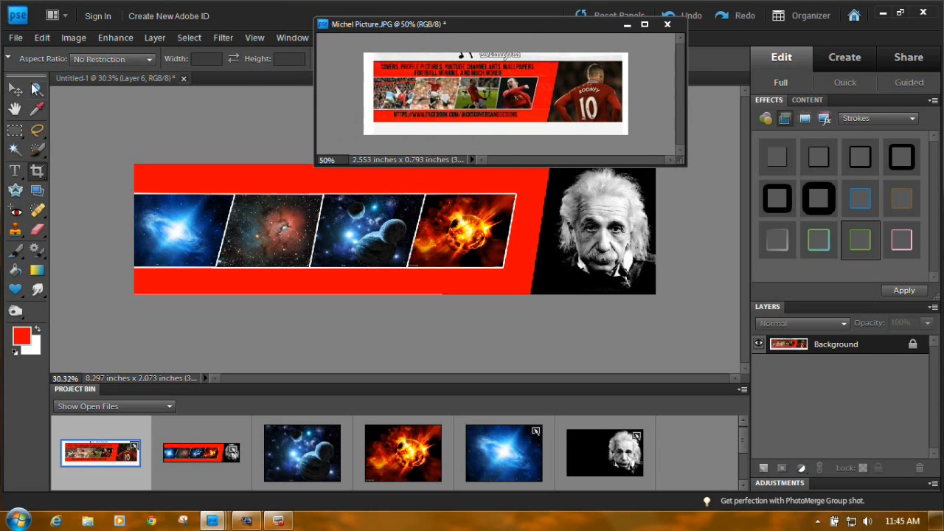
click(35, 89)
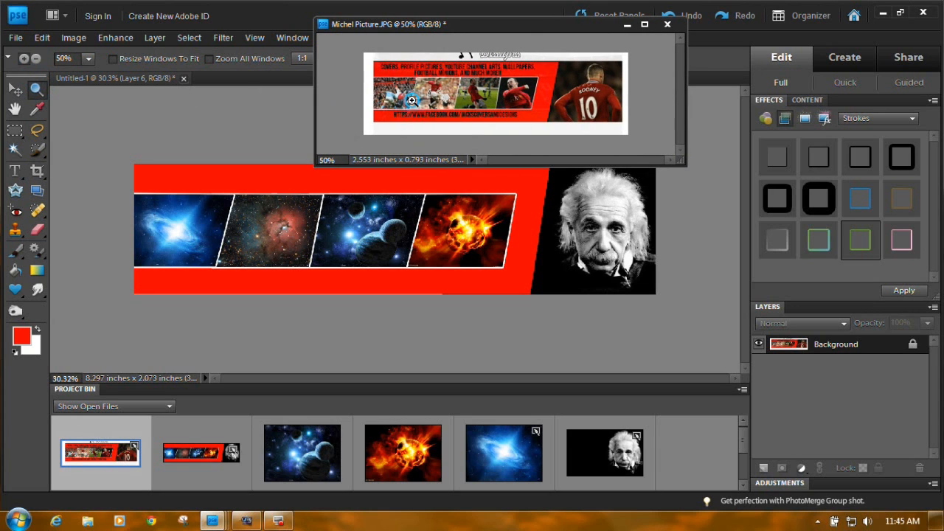
click(411, 100)
click(414, 102)
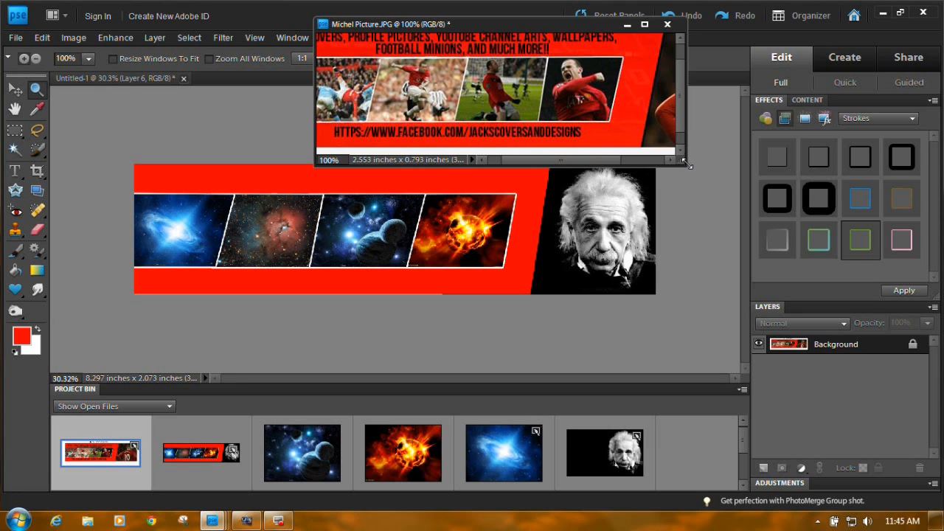
- Enlarge the reference window to show its whole design, then float Untitled-1 in a smaller window directly below it for comparison
drag(687, 165, 854, 219)
drag(680, 26, 704, 31)
drag(116, 78, 151, 127)
drag(381, 107, 373, 137)
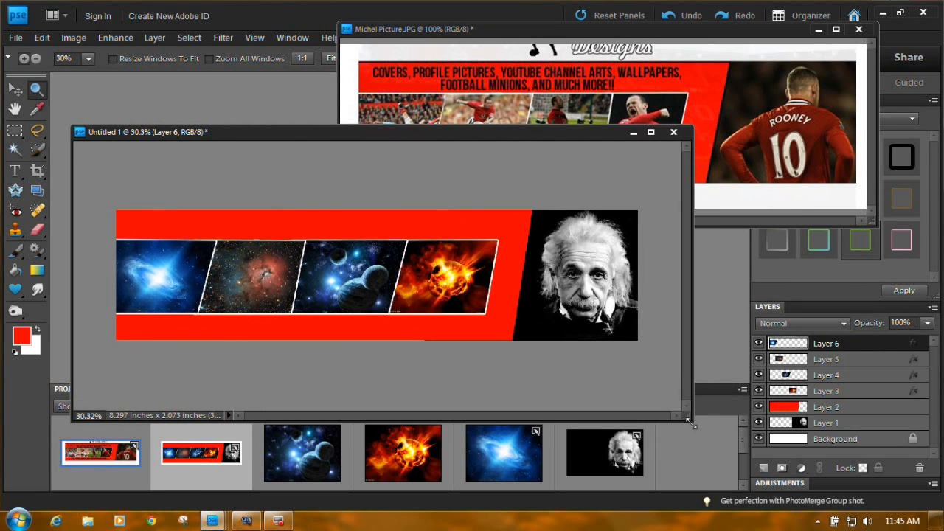
drag(691, 421, 620, 345)
drag(542, 140, 769, 197)
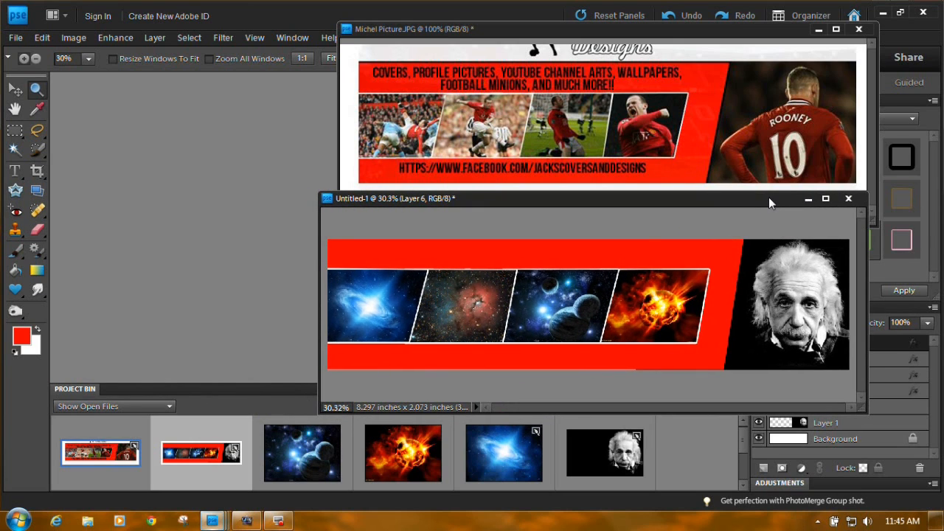